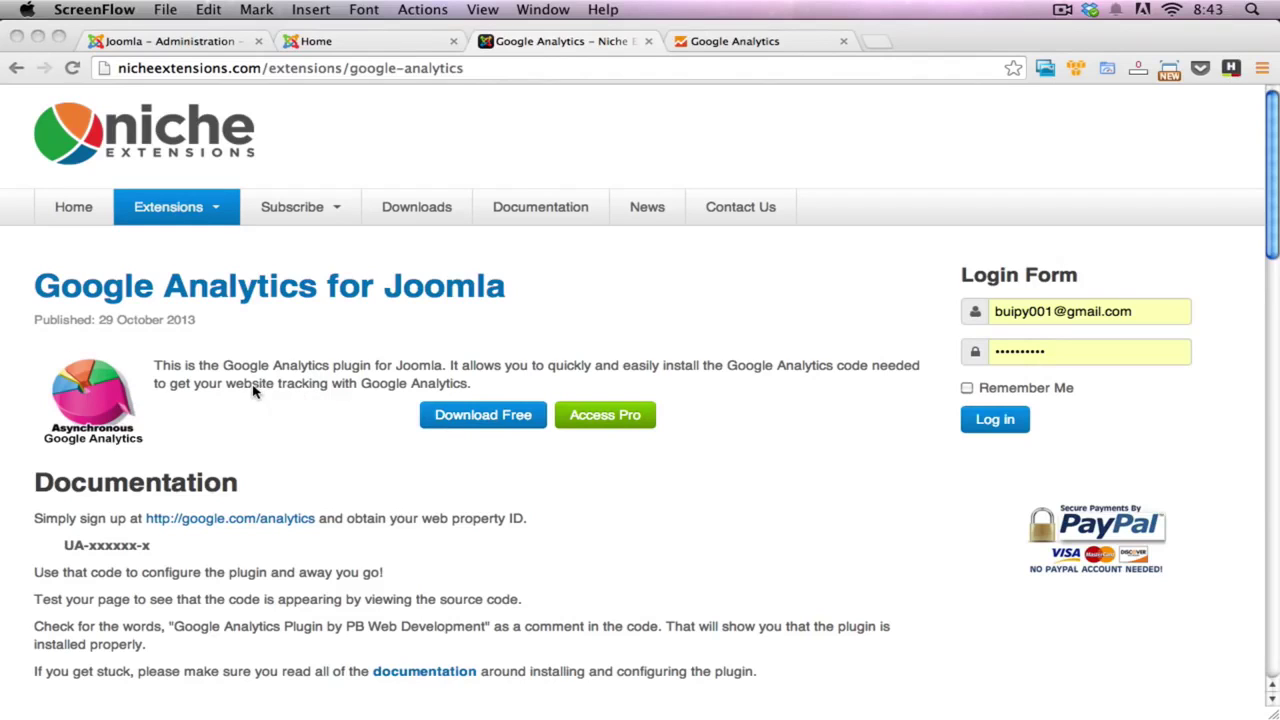
Step: Go to the free downloads of Google Analytics for Joomla and open the files of the 4.1 Free release
left_click(376, 400)
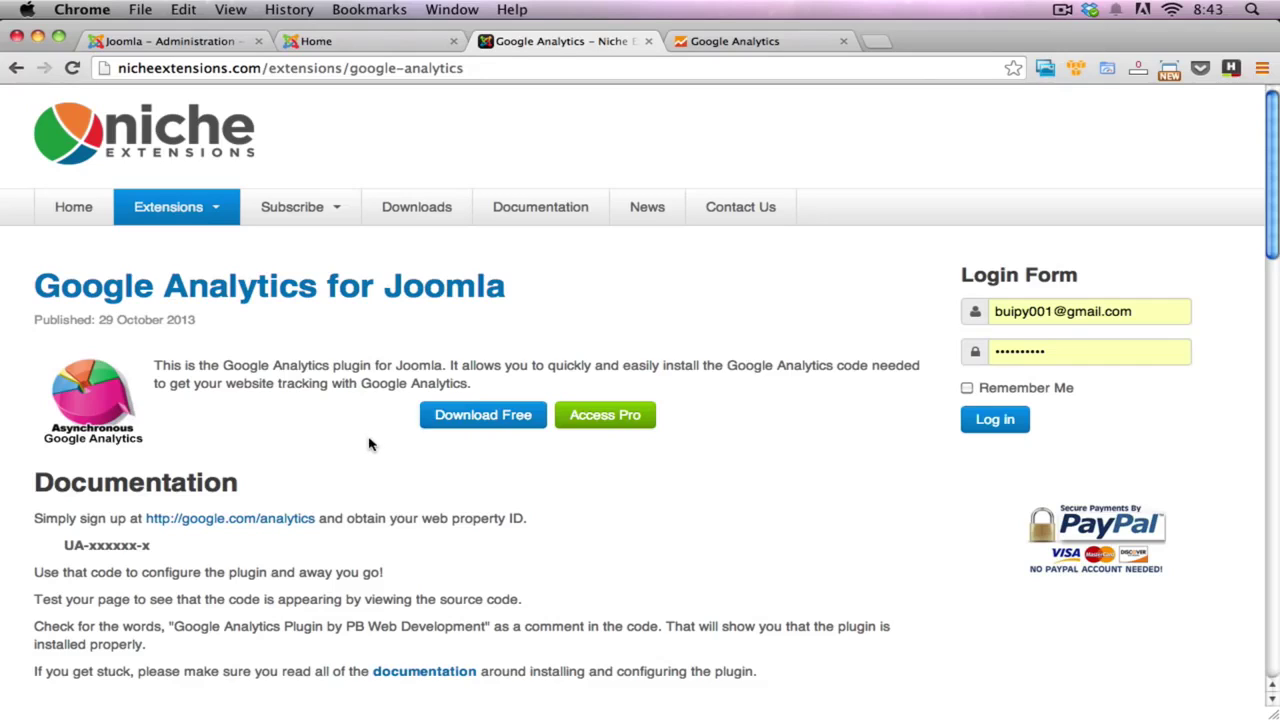
left_click(473, 422)
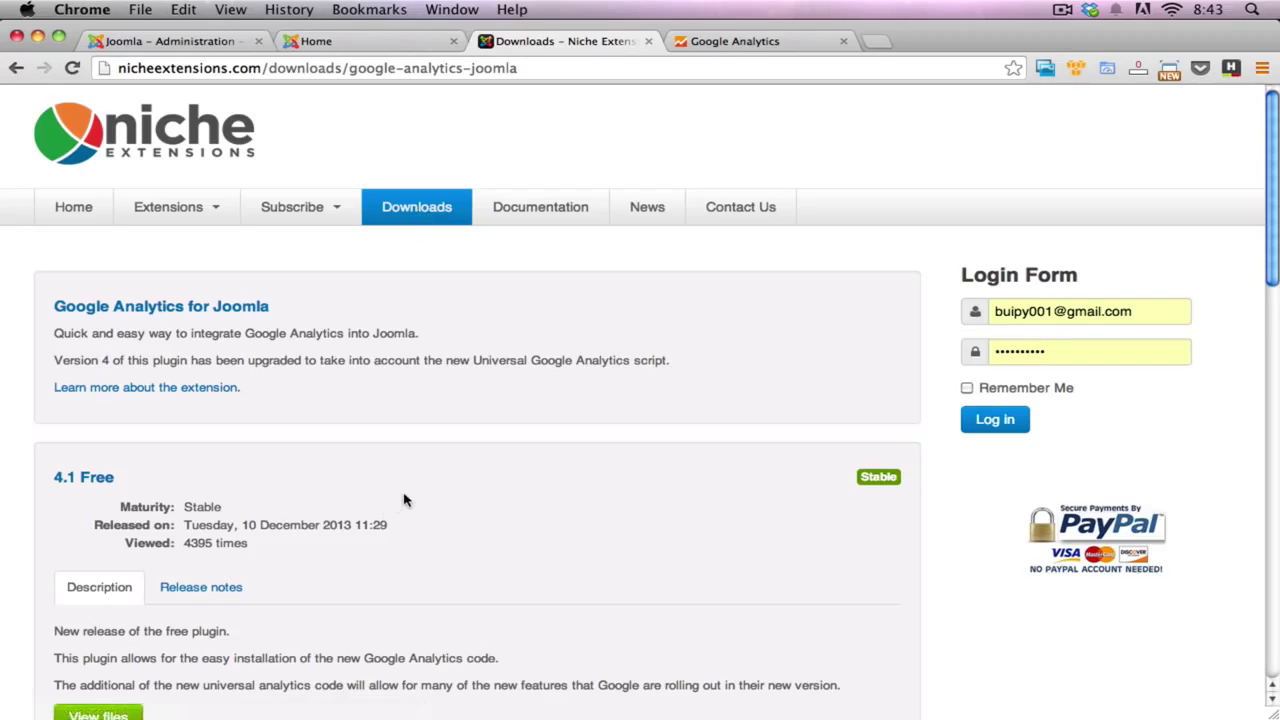
scroll(406, 495, "down", 2)
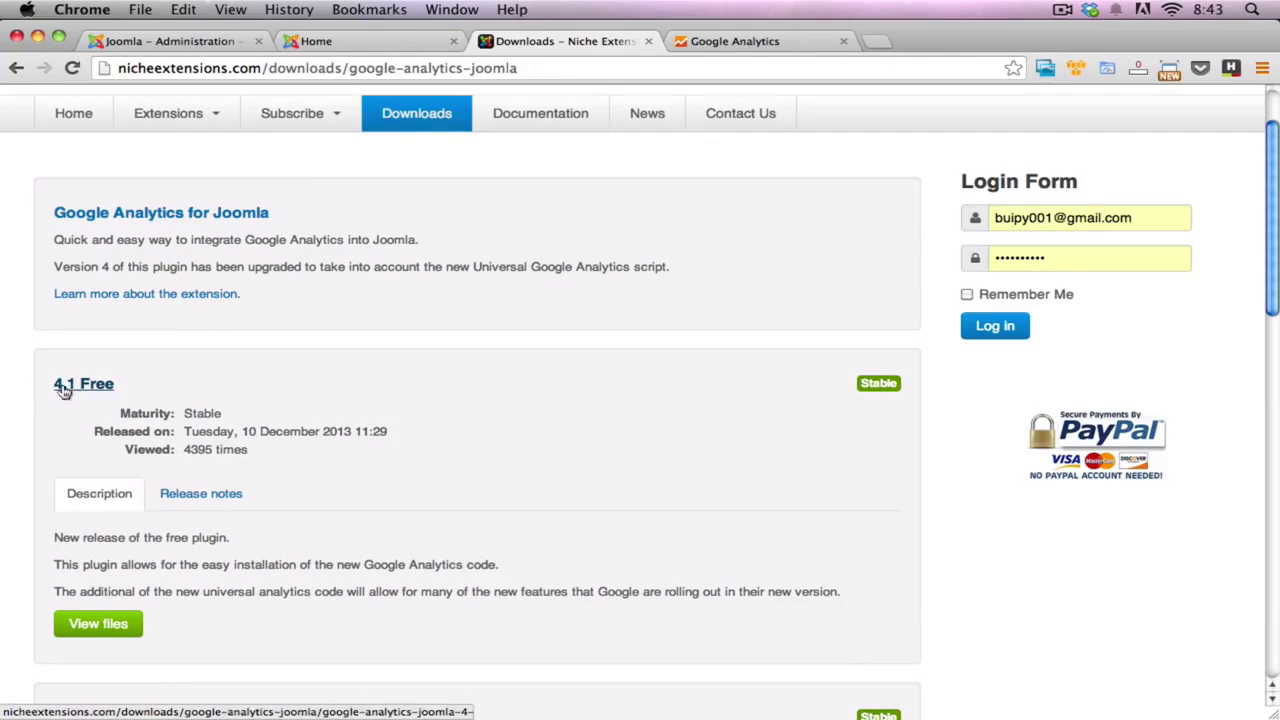
scroll(110, 560, "down", 2)
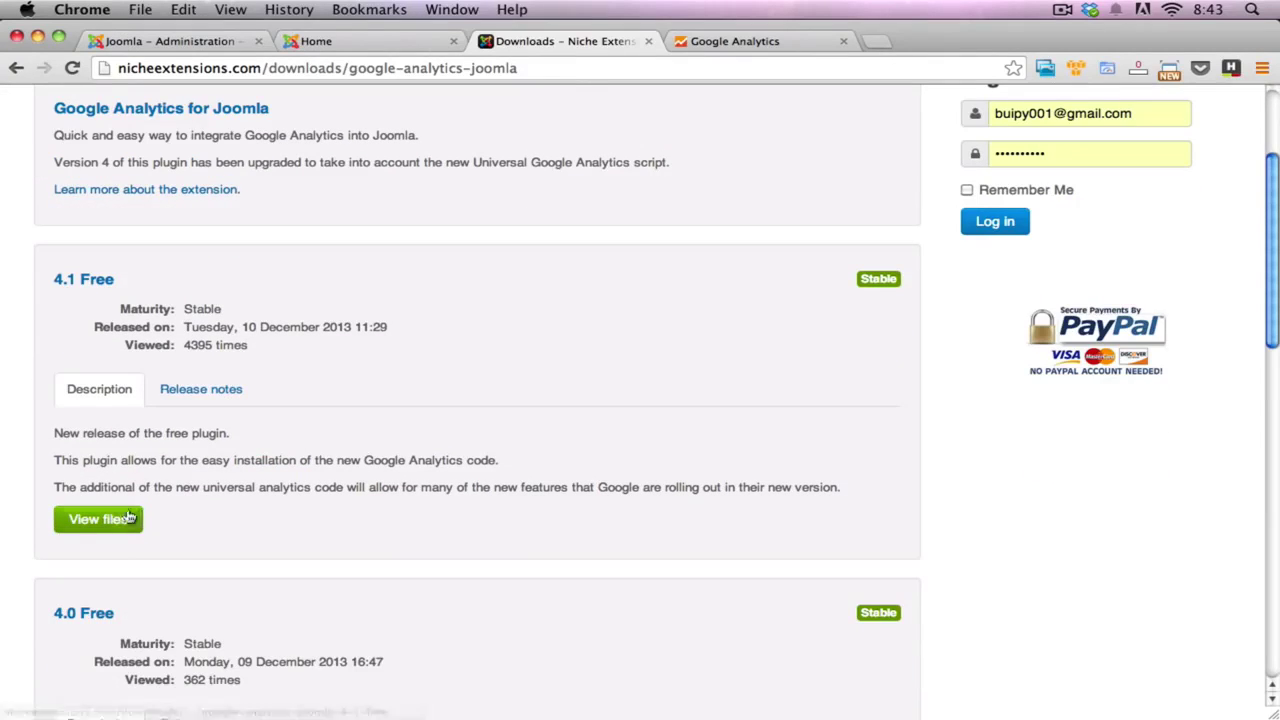
left_click(116, 522)
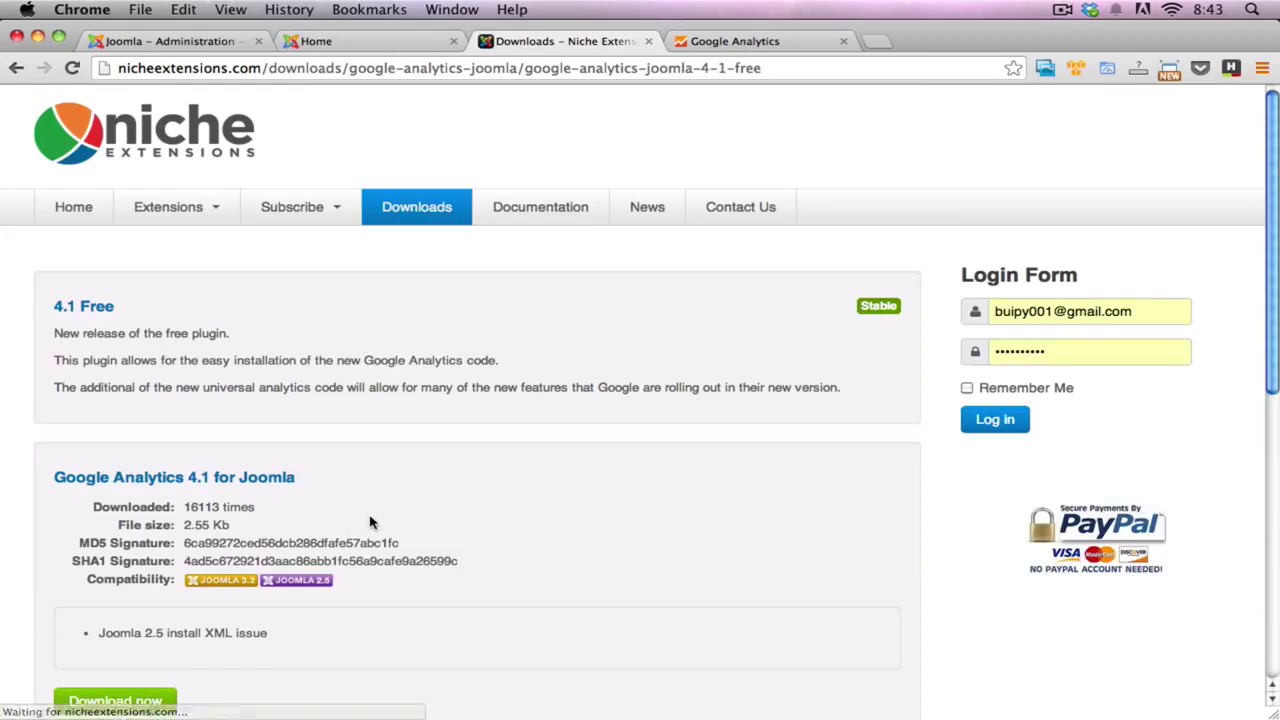
Step: Start downloading the Google Analytics 4.1 for Joomla package
scroll(368, 517, "down", 7)
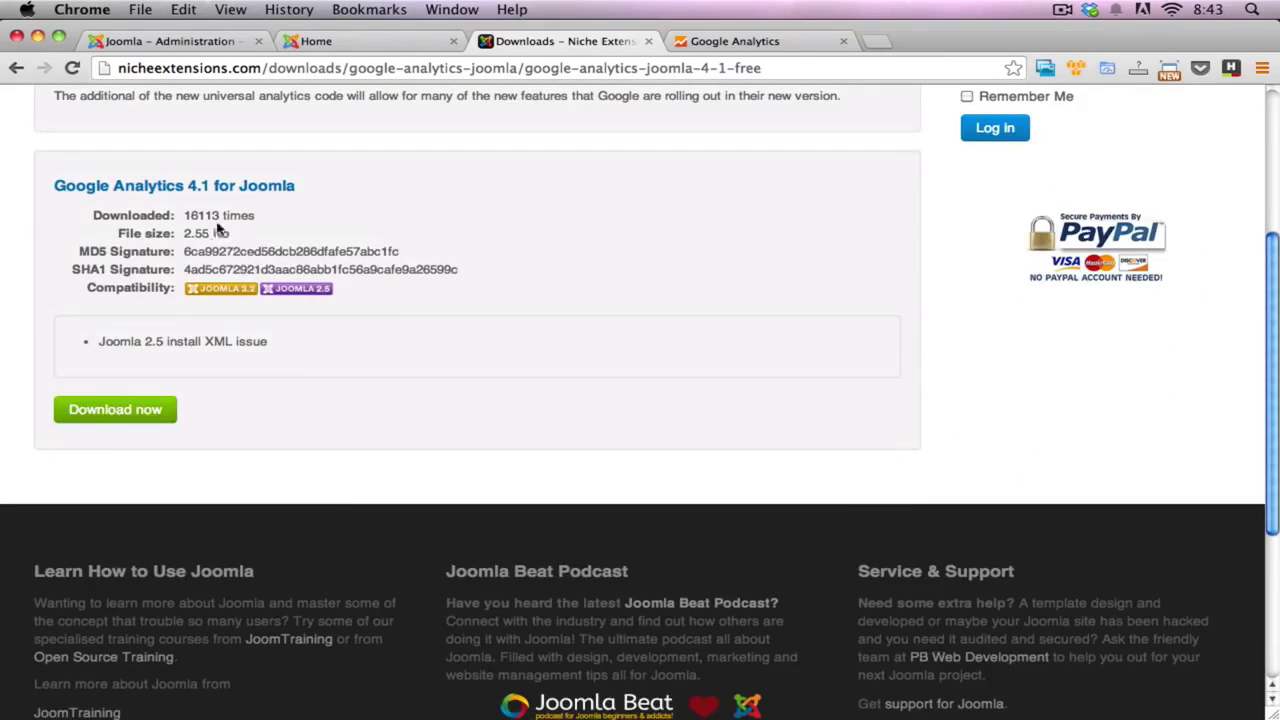
scroll(240, 270, "up", 1)
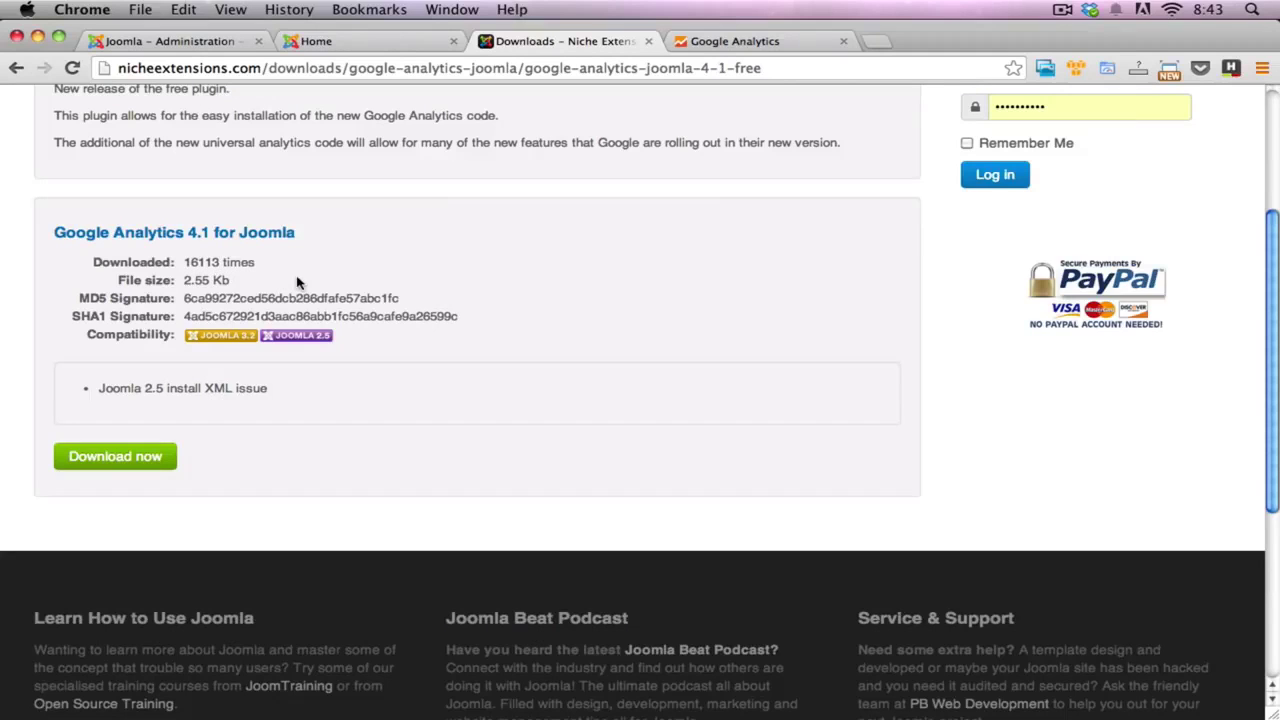
scroll(307, 296, "up", 1)
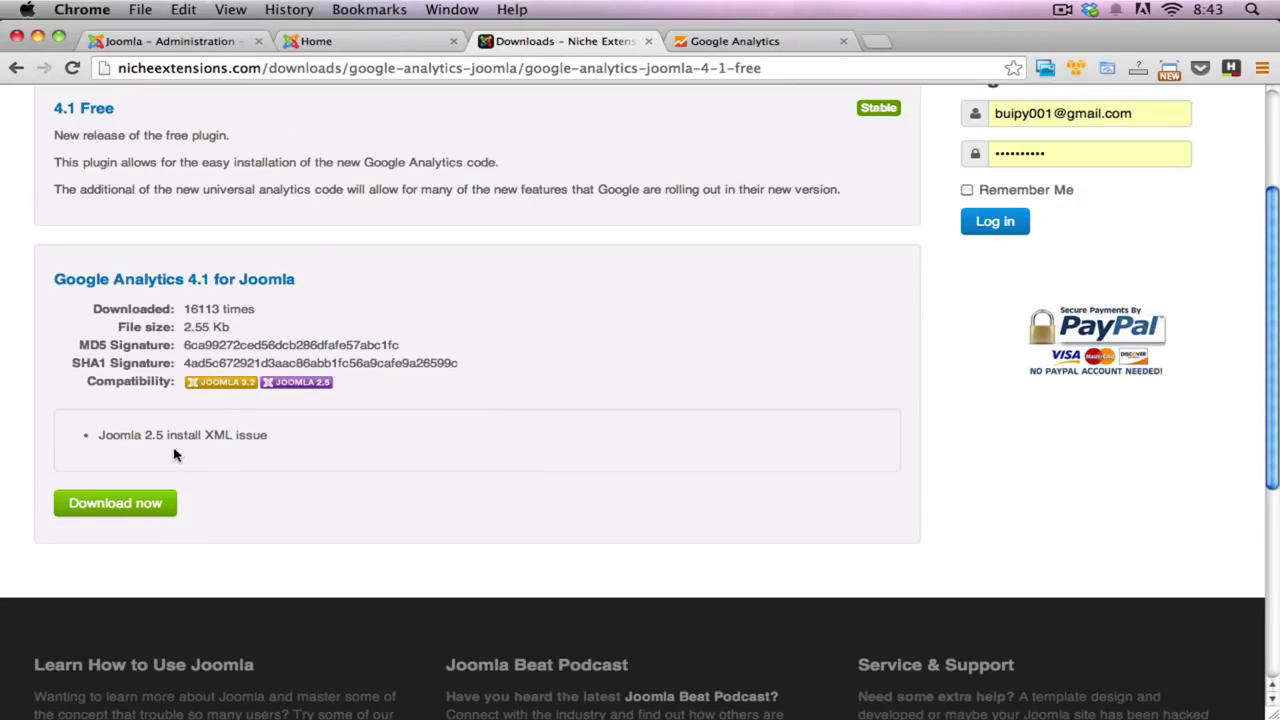
left_click(128, 509)
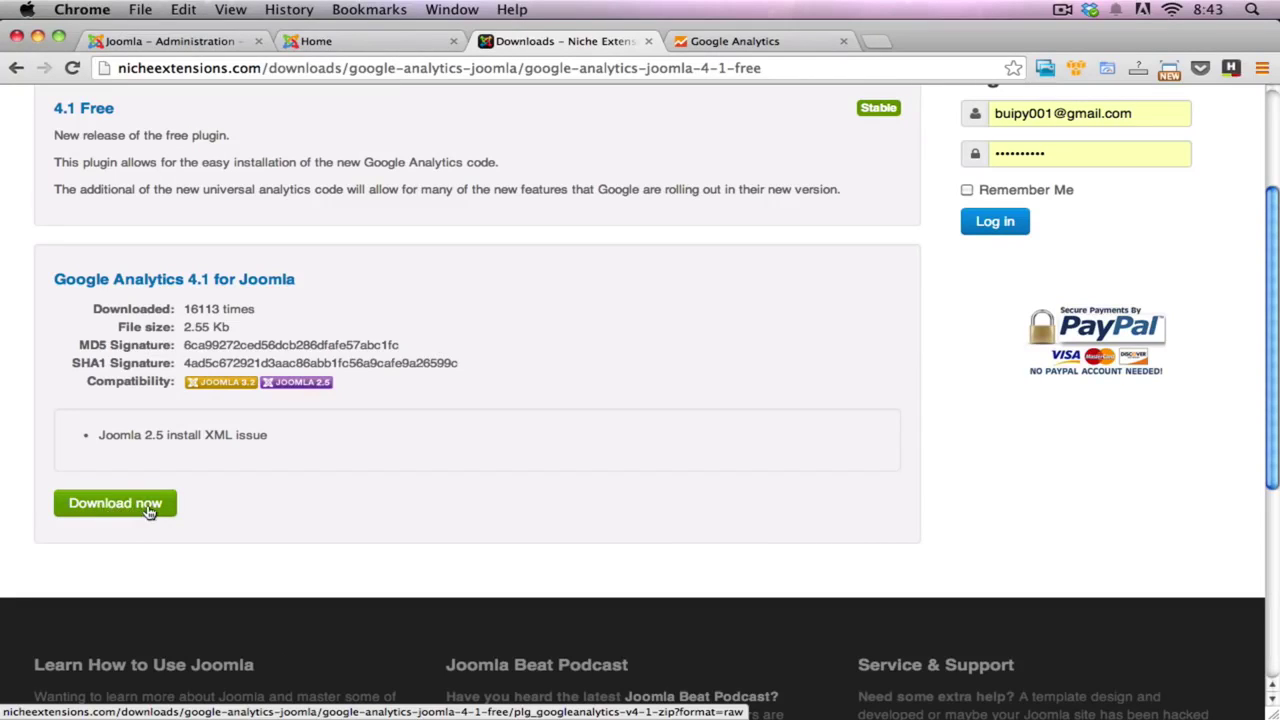
left_click(148, 510)
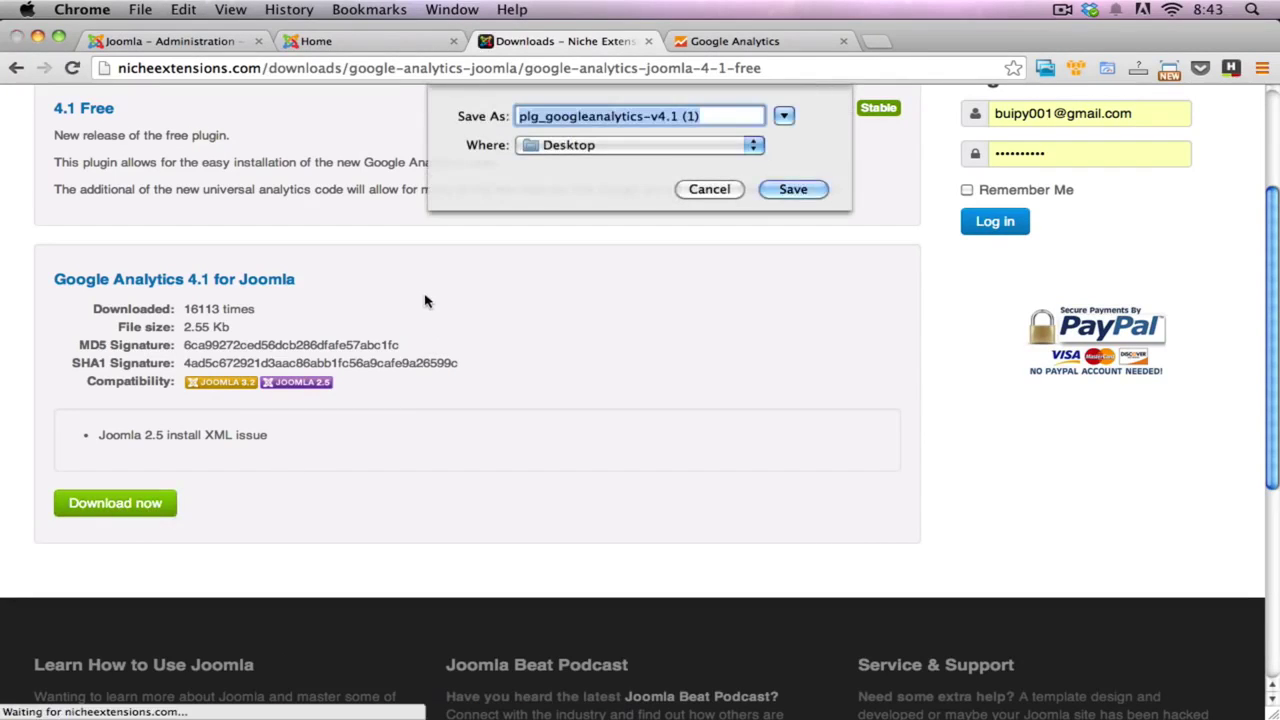
Step: Save the package to the Desktop as plg_googleanalytics-v4.1, without the numbered suffix in its file name
key("Right")
key("shift+Left")
key("shift+Left")
key("shift+Left")
key("shift+Left")
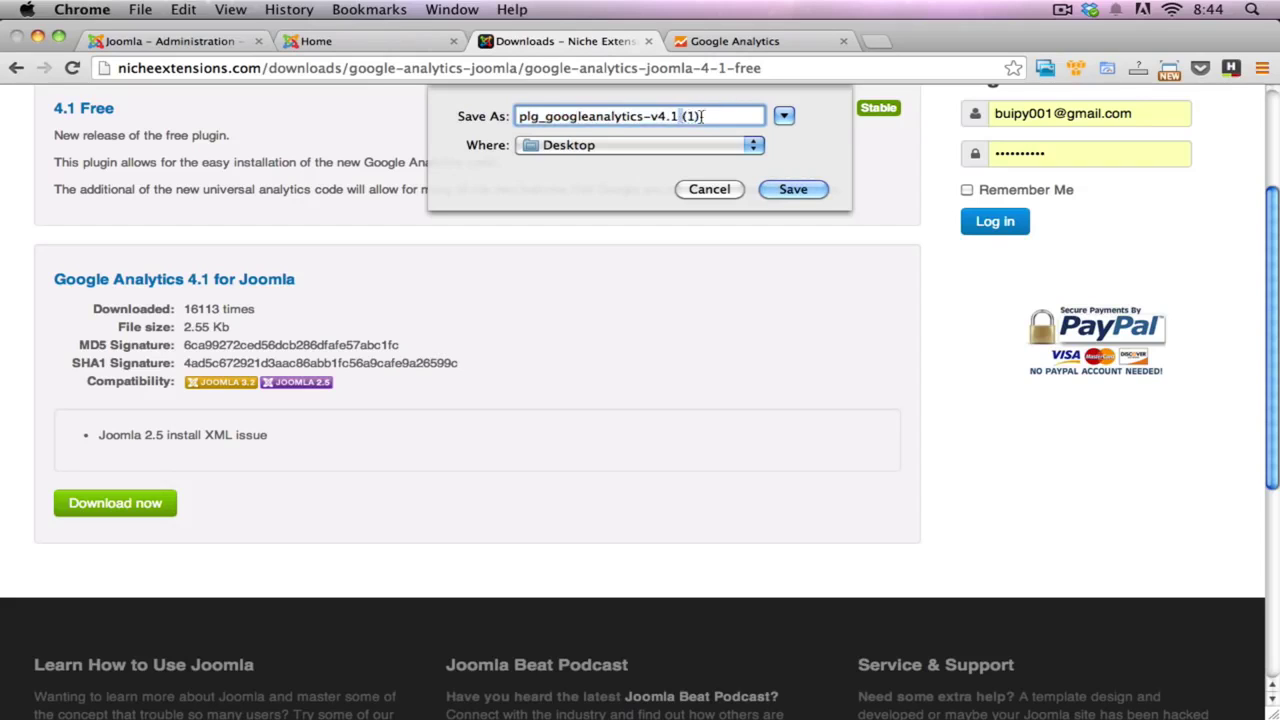
key("BackSpace")
left_click(795, 189)
left_click(785, 191)
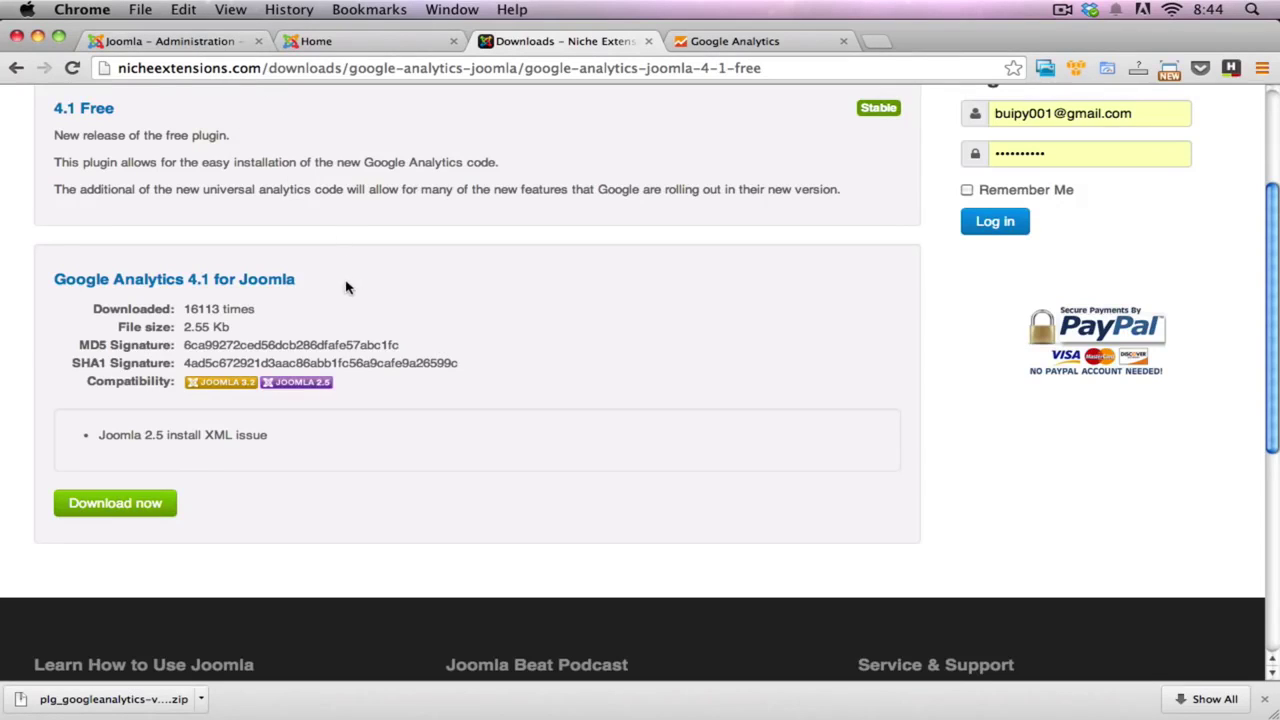
Step: Open the Extension Manager in the Joomla administration and dismiss the browser's download bar
scroll(340, 285, "up", 5)
scroll(295, 338, "down", 1)
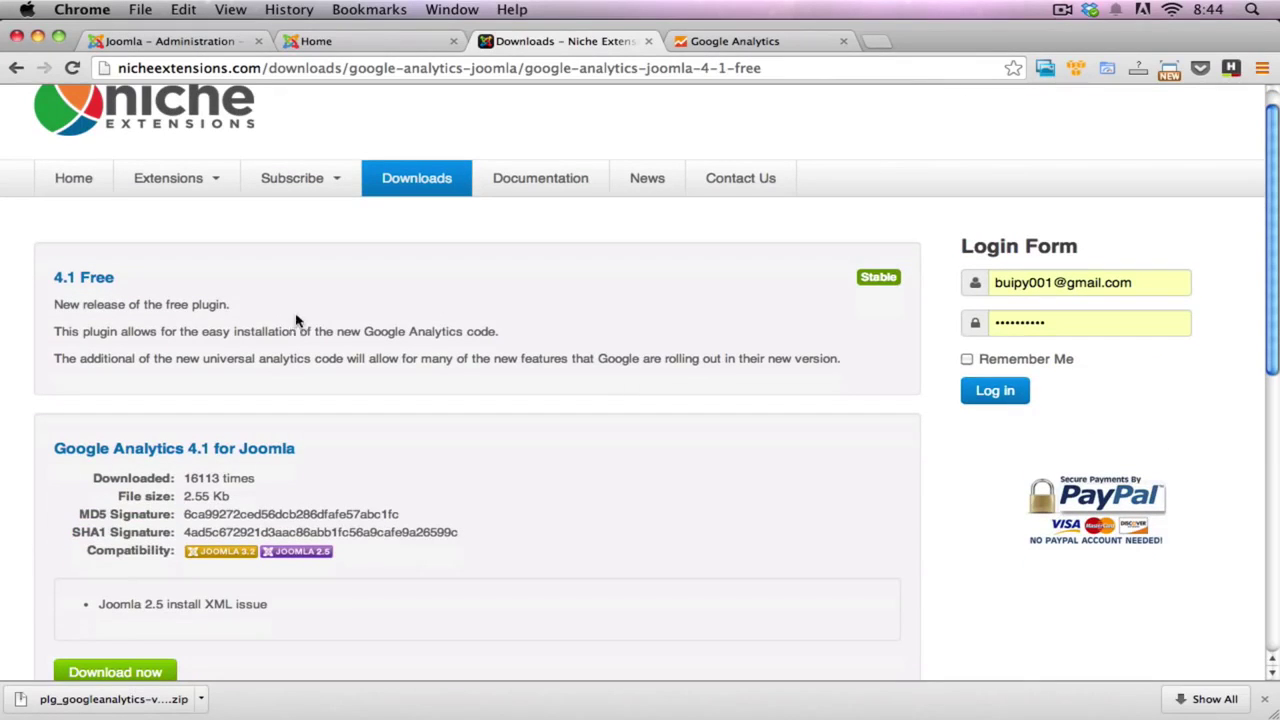
left_click(199, 45)
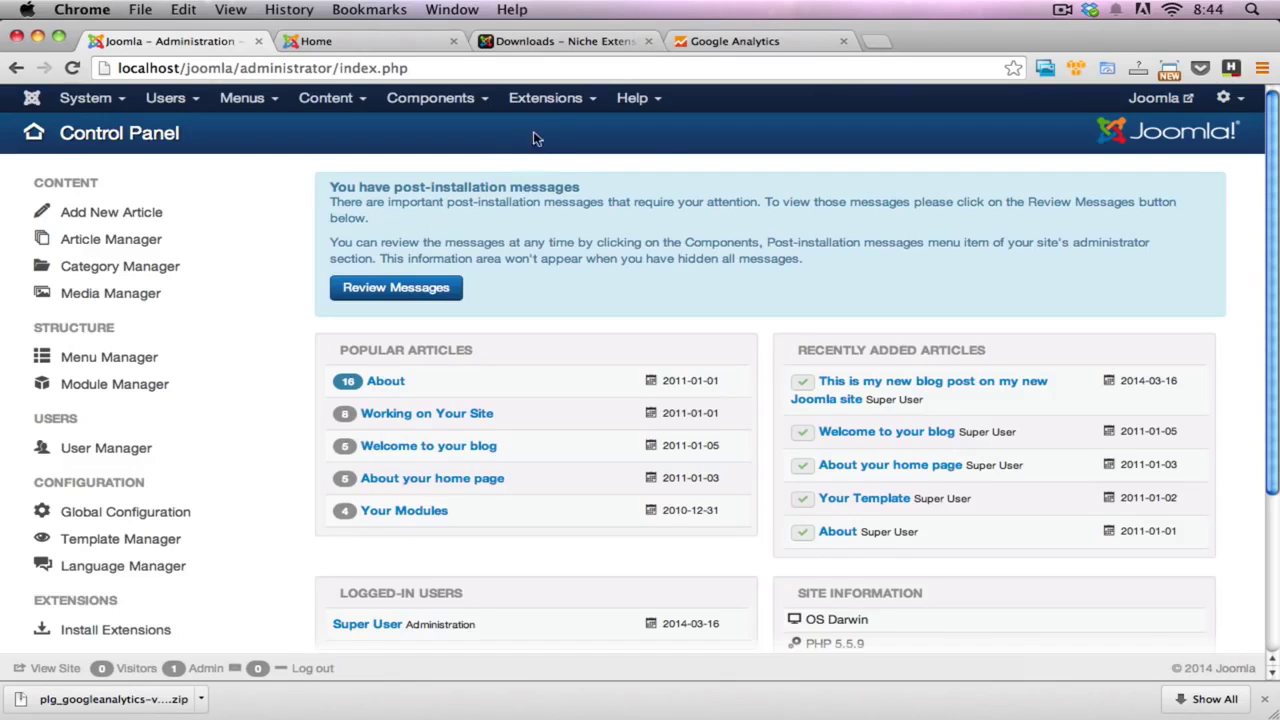
left_click(549, 108)
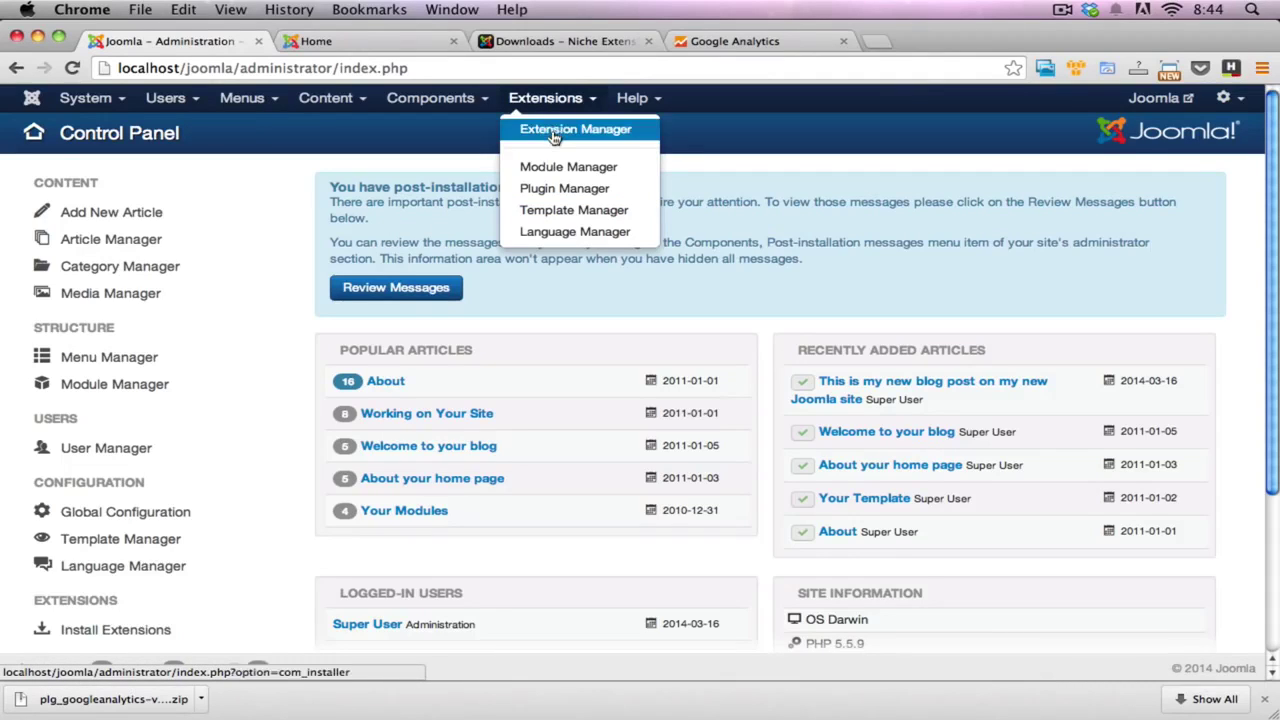
left_click(554, 137)
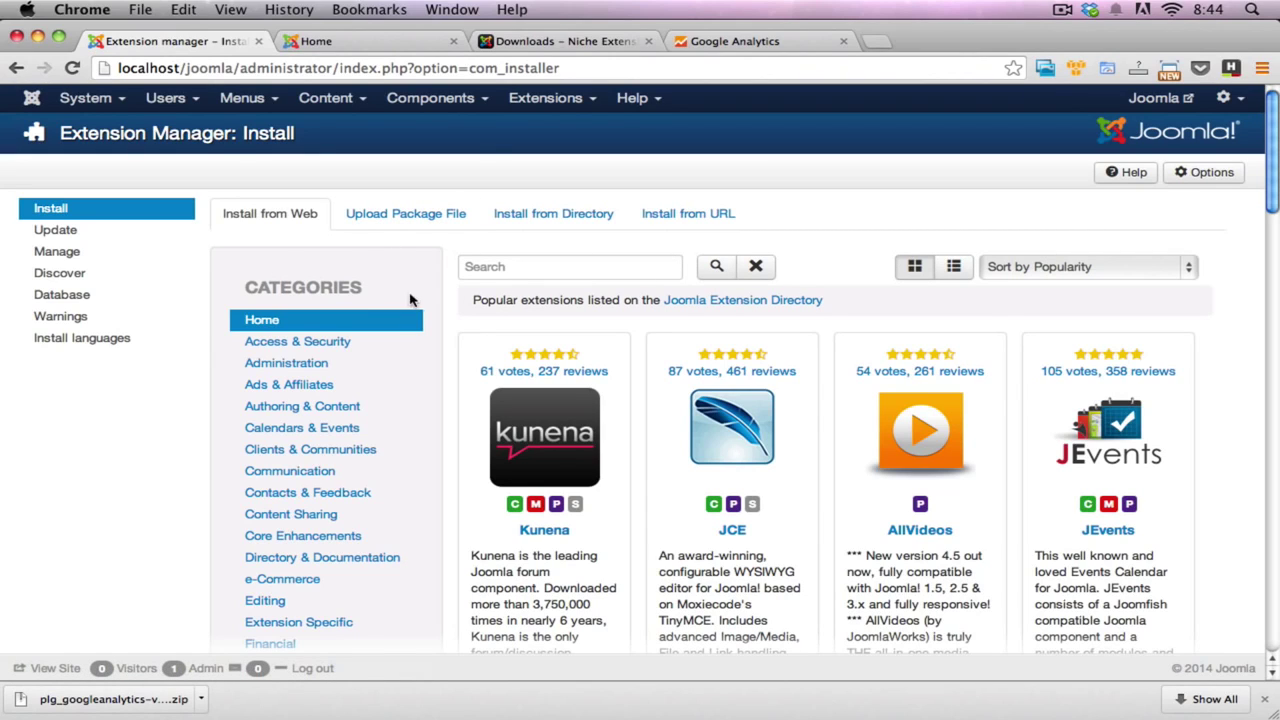
scroll(410, 300, "down", 15)
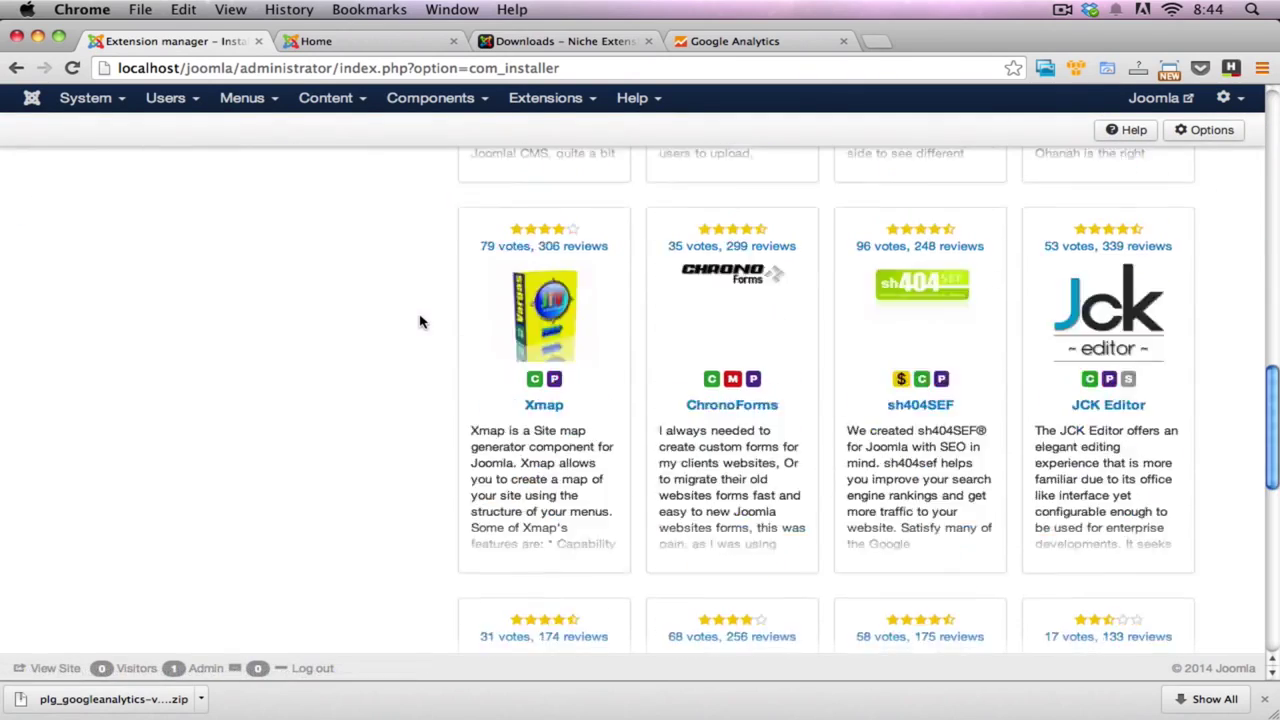
scroll(420, 322, "up", 15)
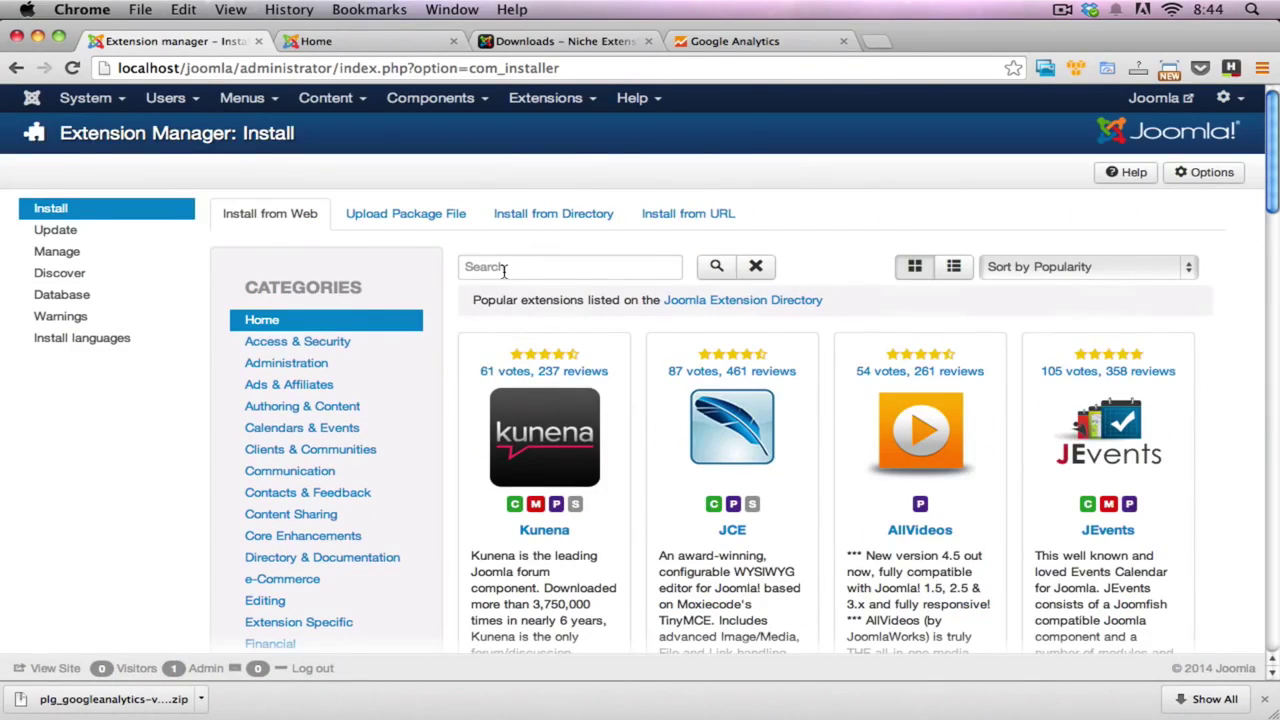
left_click(1264, 699)
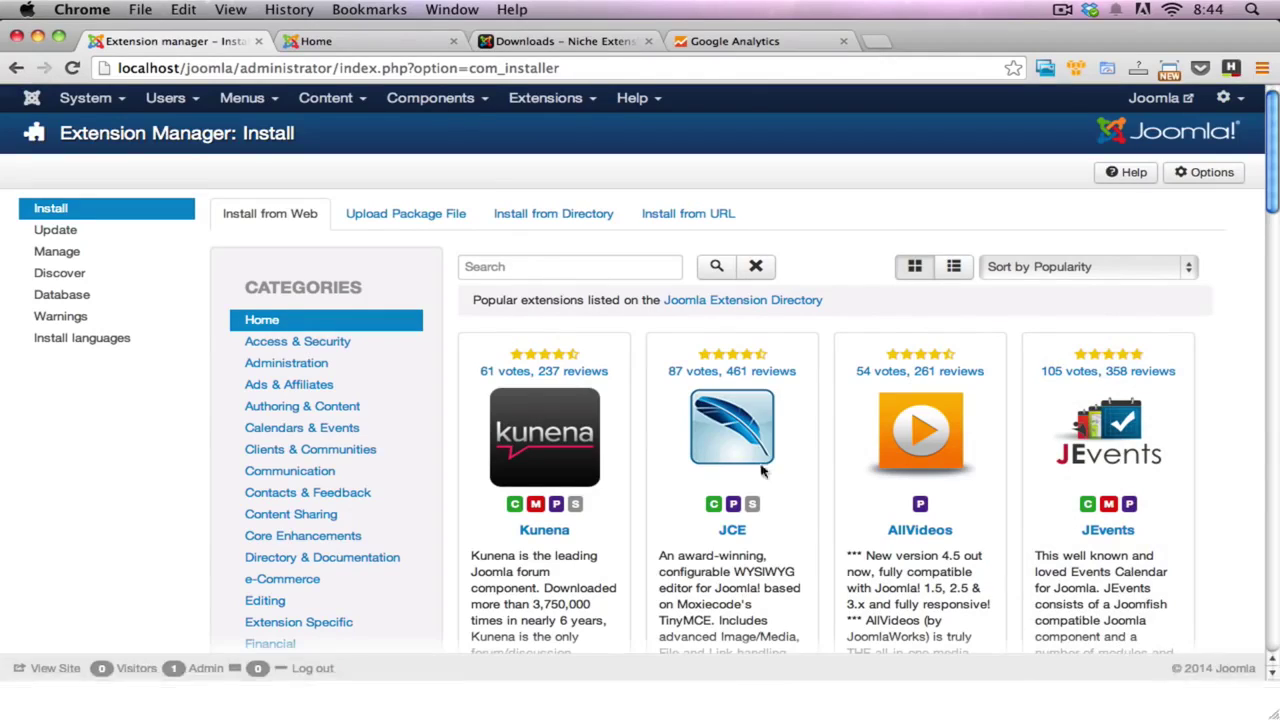
Step: Search the web extension catalogue for "google analytics"
left_click(545, 278)
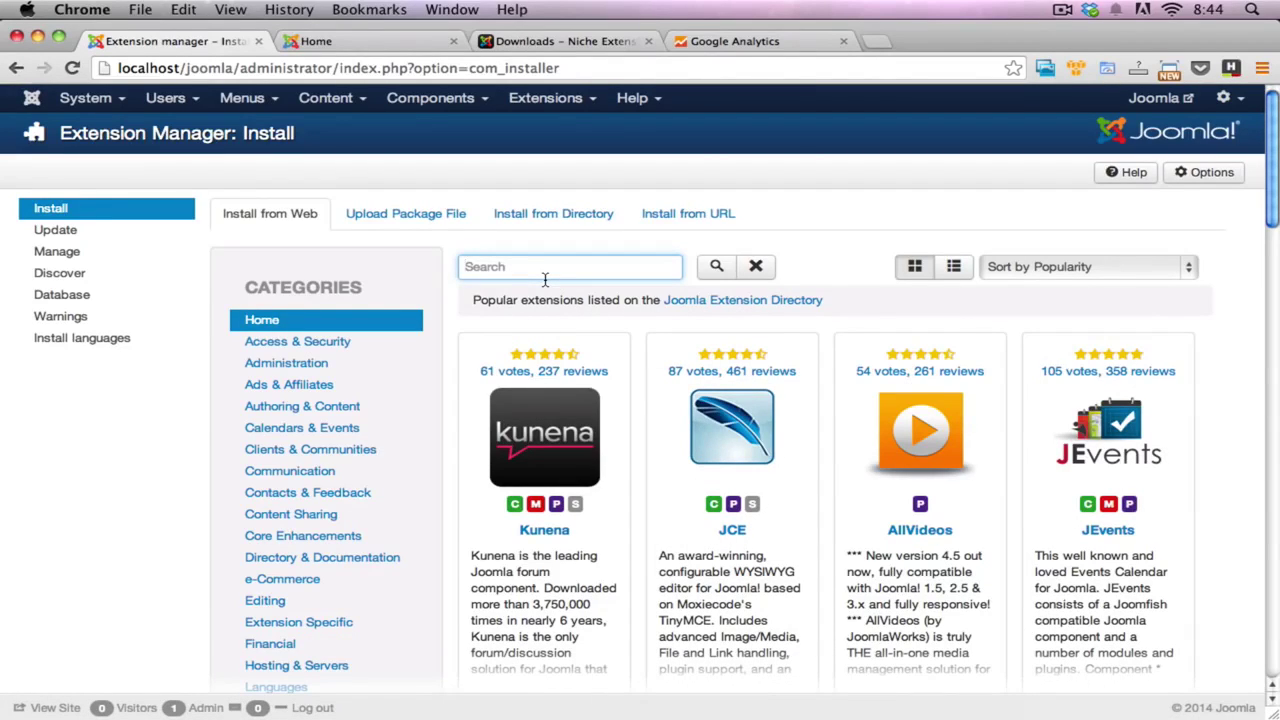
type("go")
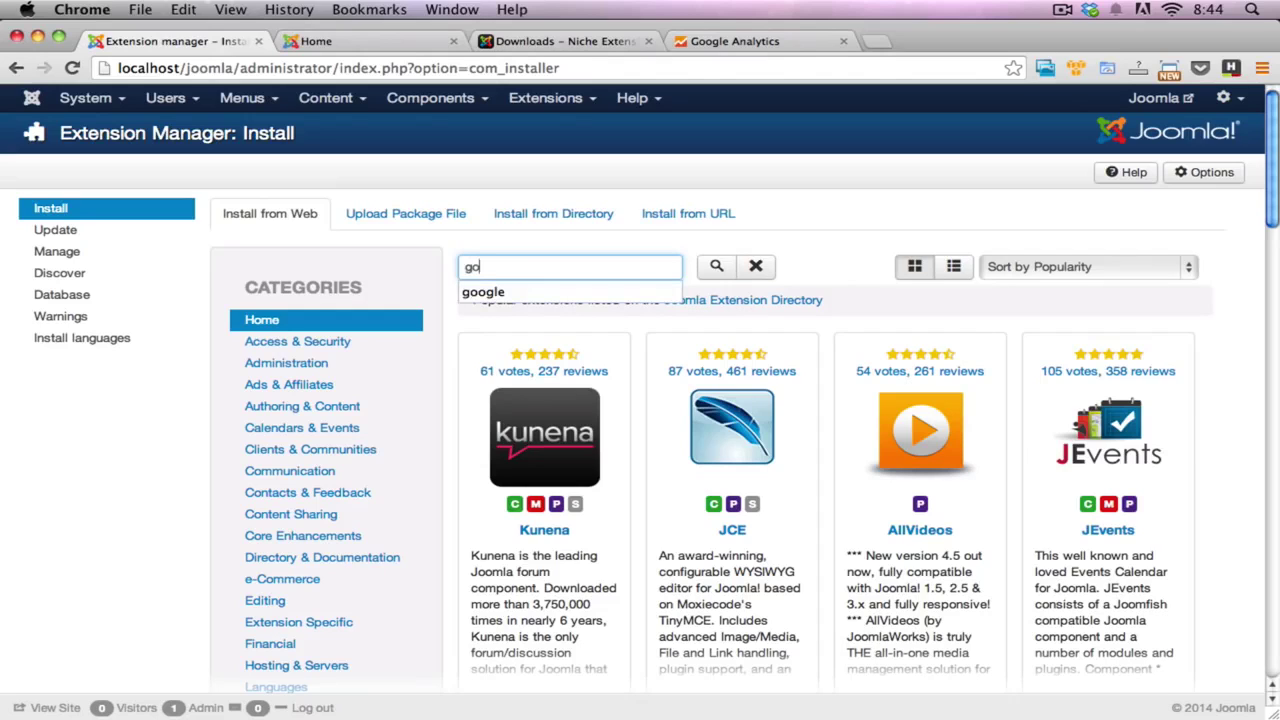
type("ogle analyti")
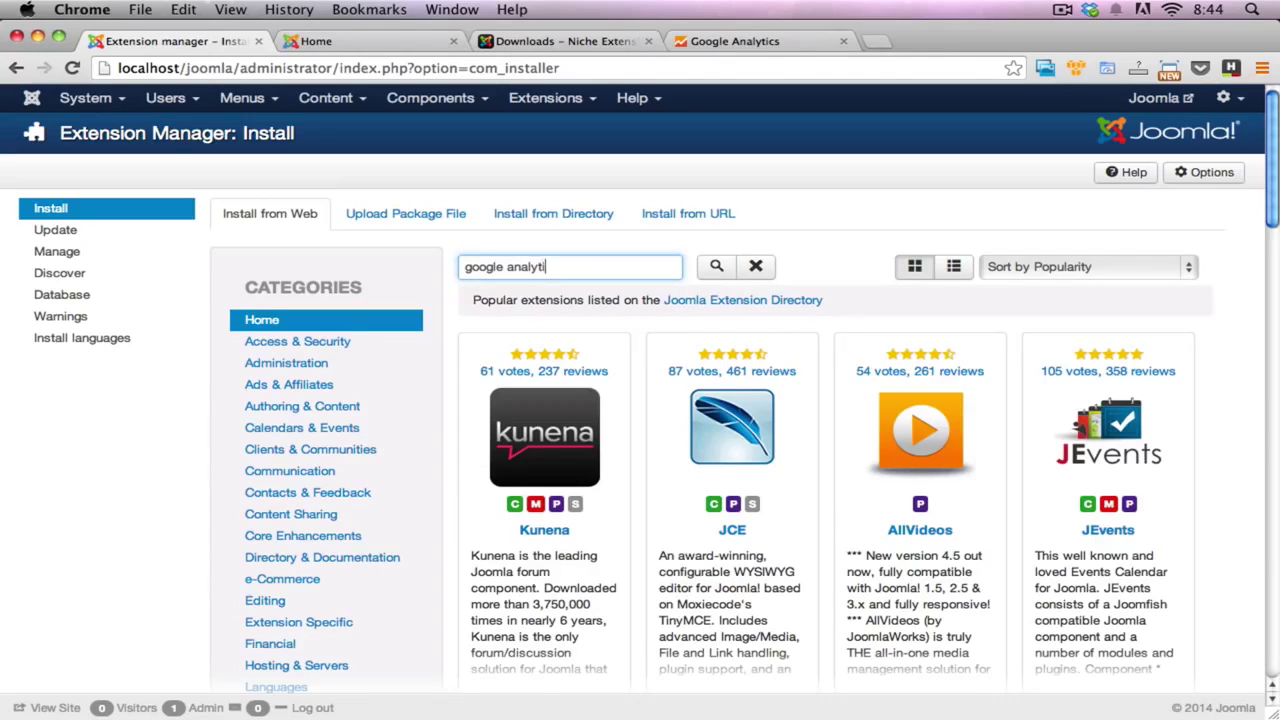
type("cs")
key("Return")
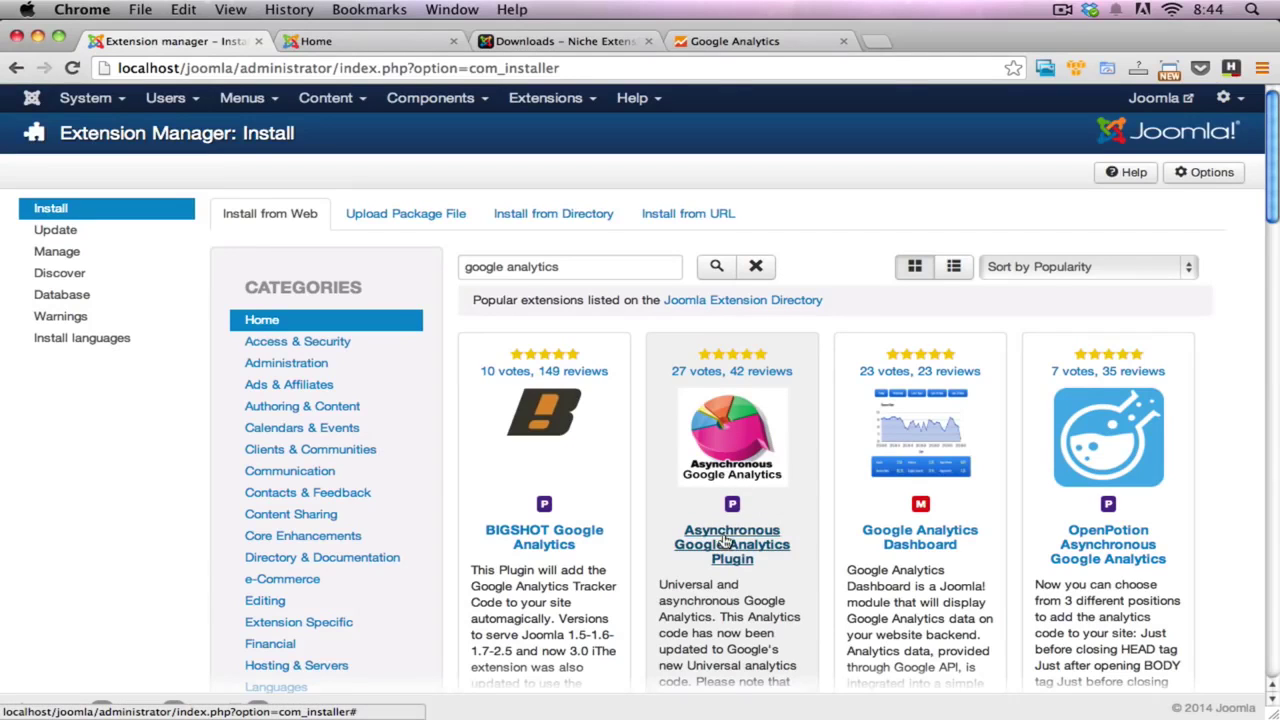
Step: Open the Asynchronous Google Analytics Plugin's details and review its description and release history
scroll(727, 541, "down", 3)
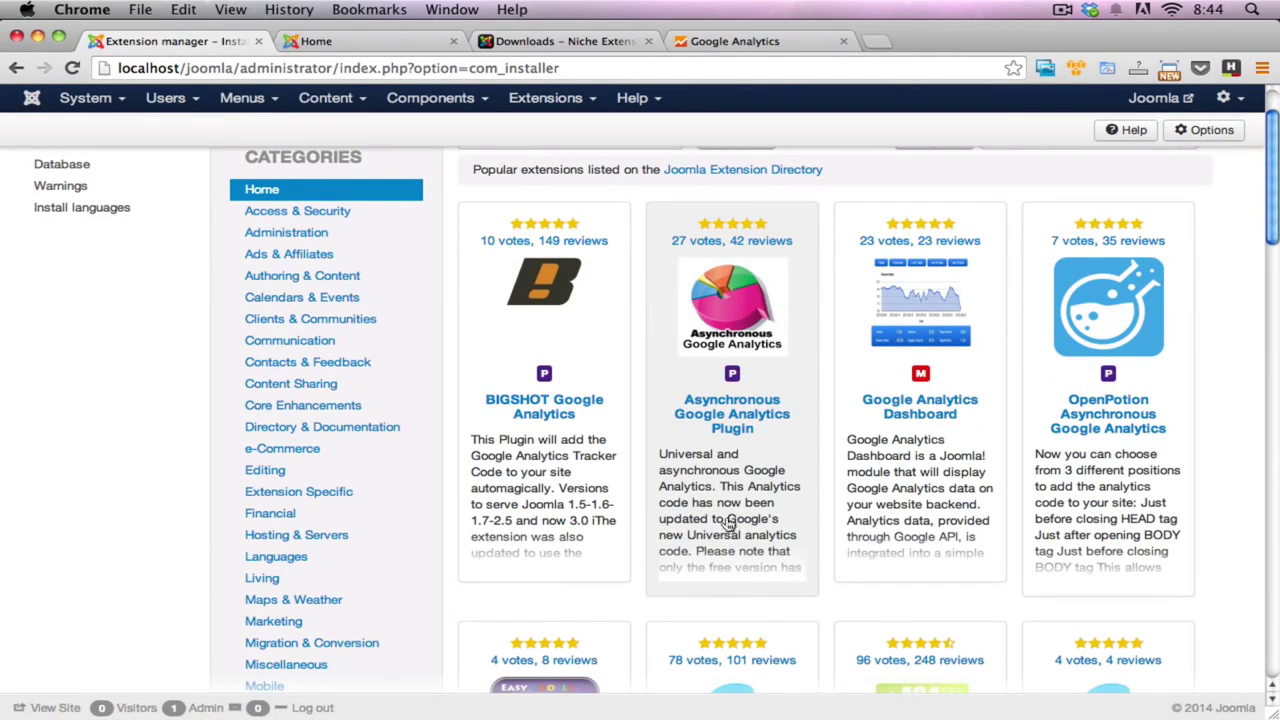
triple_click(676, 458)
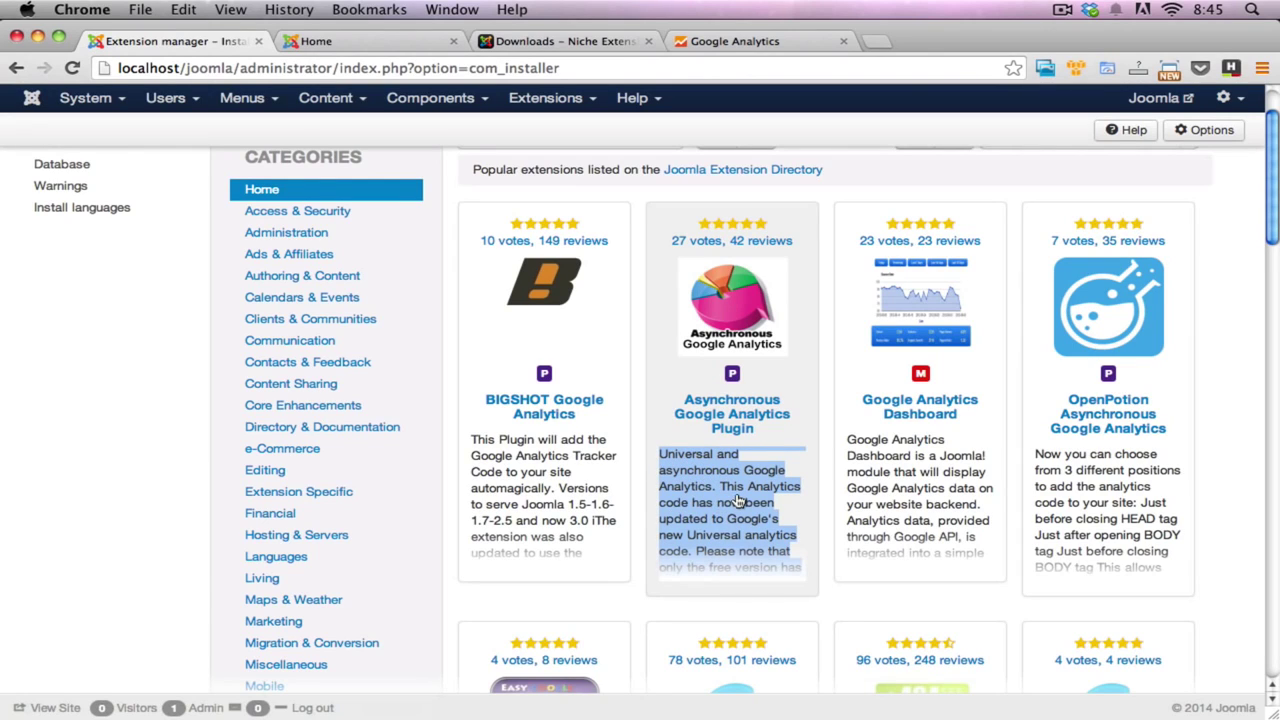
left_click(727, 410)
scroll(766, 443, "down", 5)
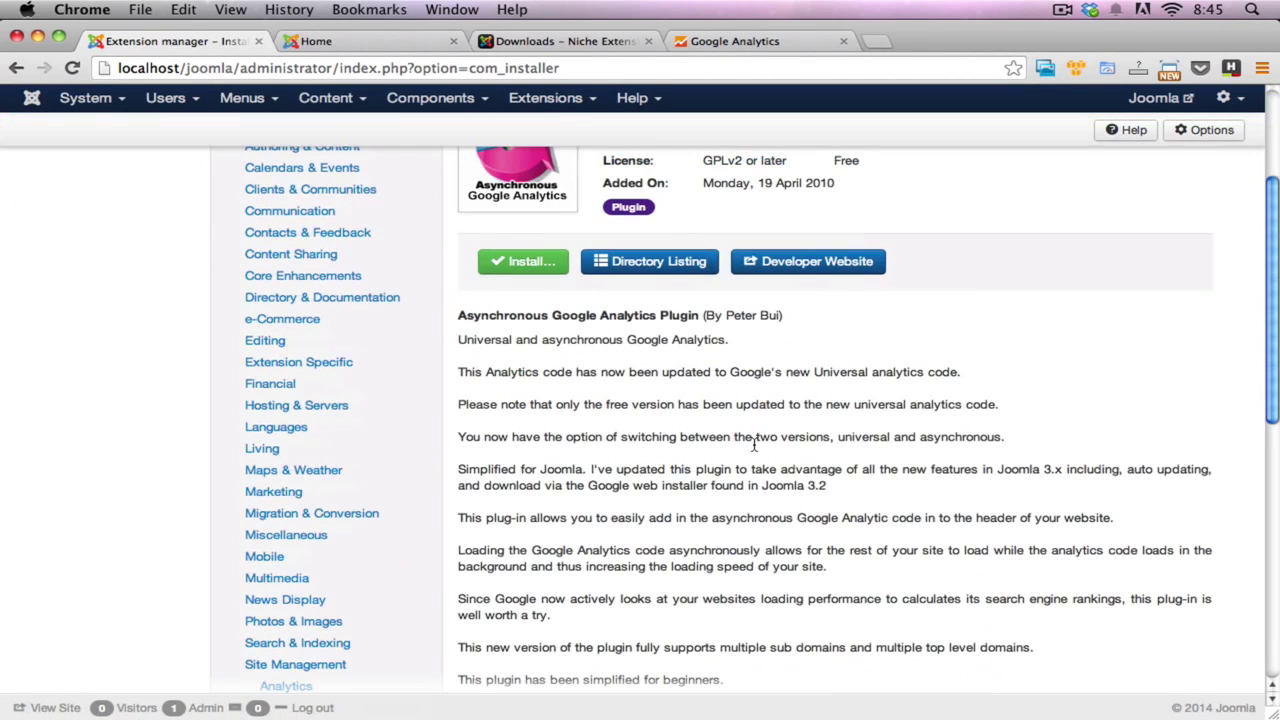
scroll(733, 437, "down", 5)
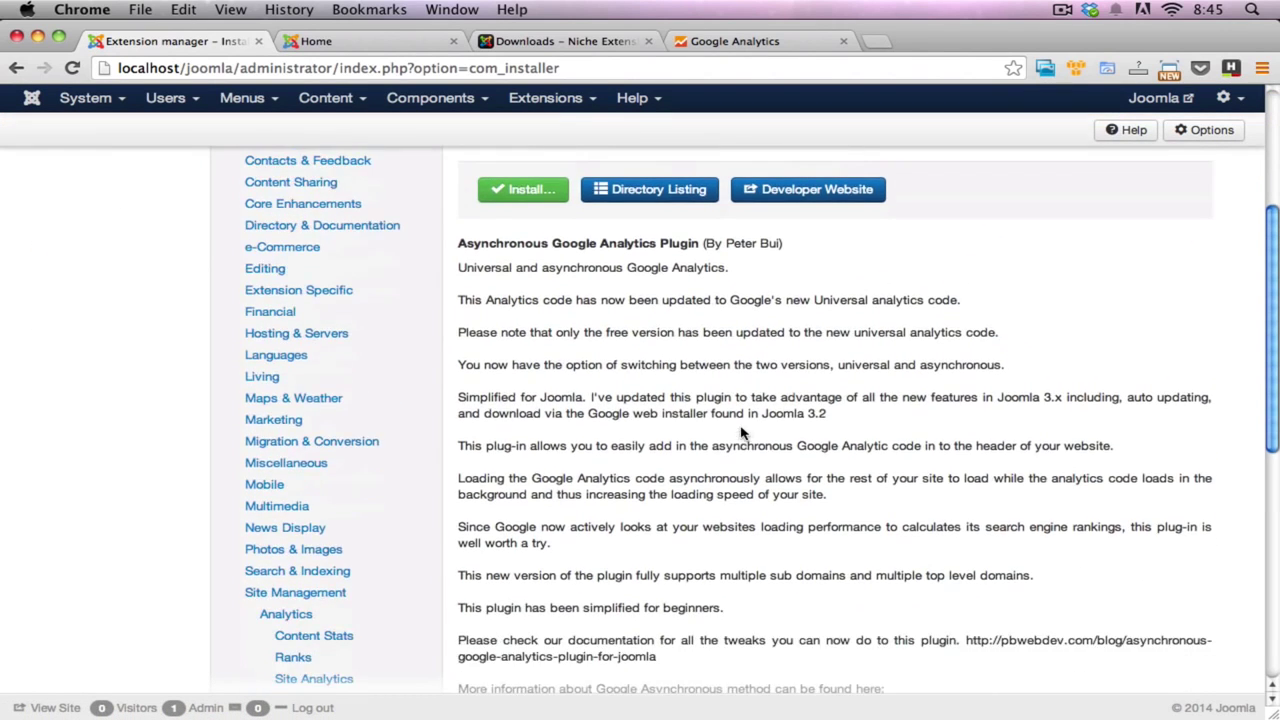
scroll(690, 474, "down", 5)
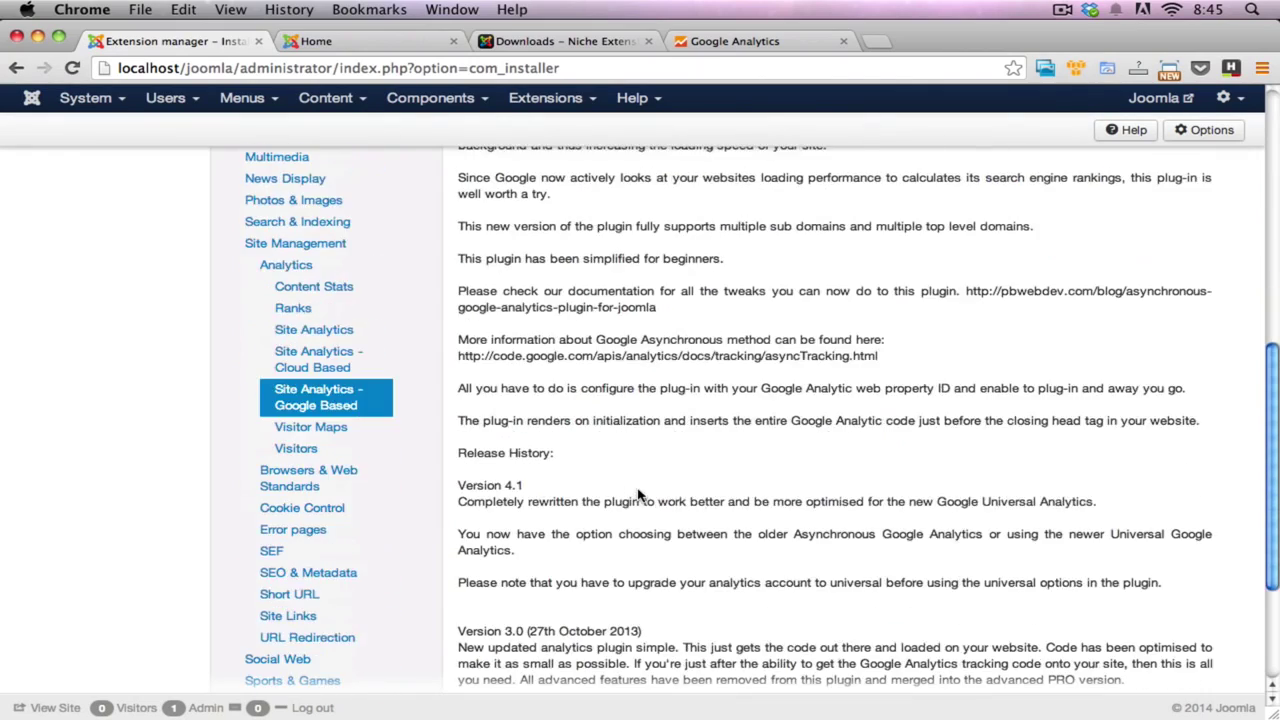
scroll(640, 500, "up", 15)
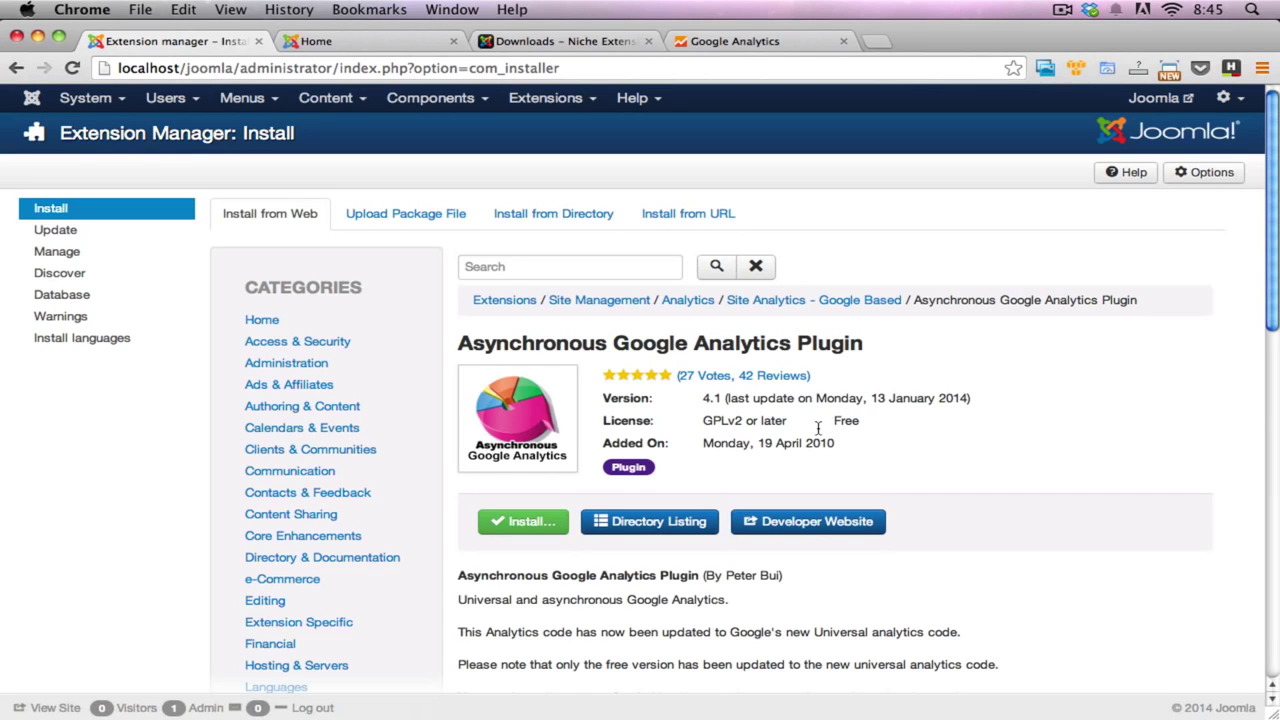
Step: Install the Asynchronous Google Analytics Plugin from the web catalogue and confirm the installation
scroll(790, 437, "down", 1)
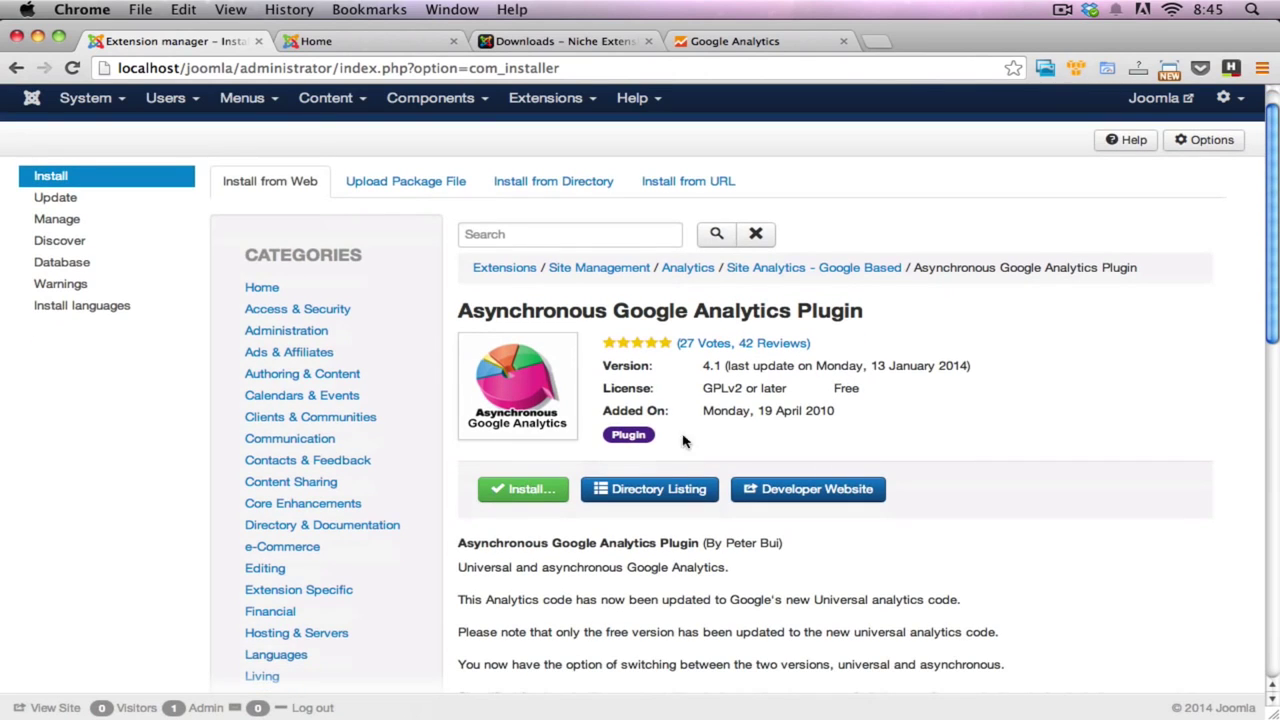
left_click(518, 493)
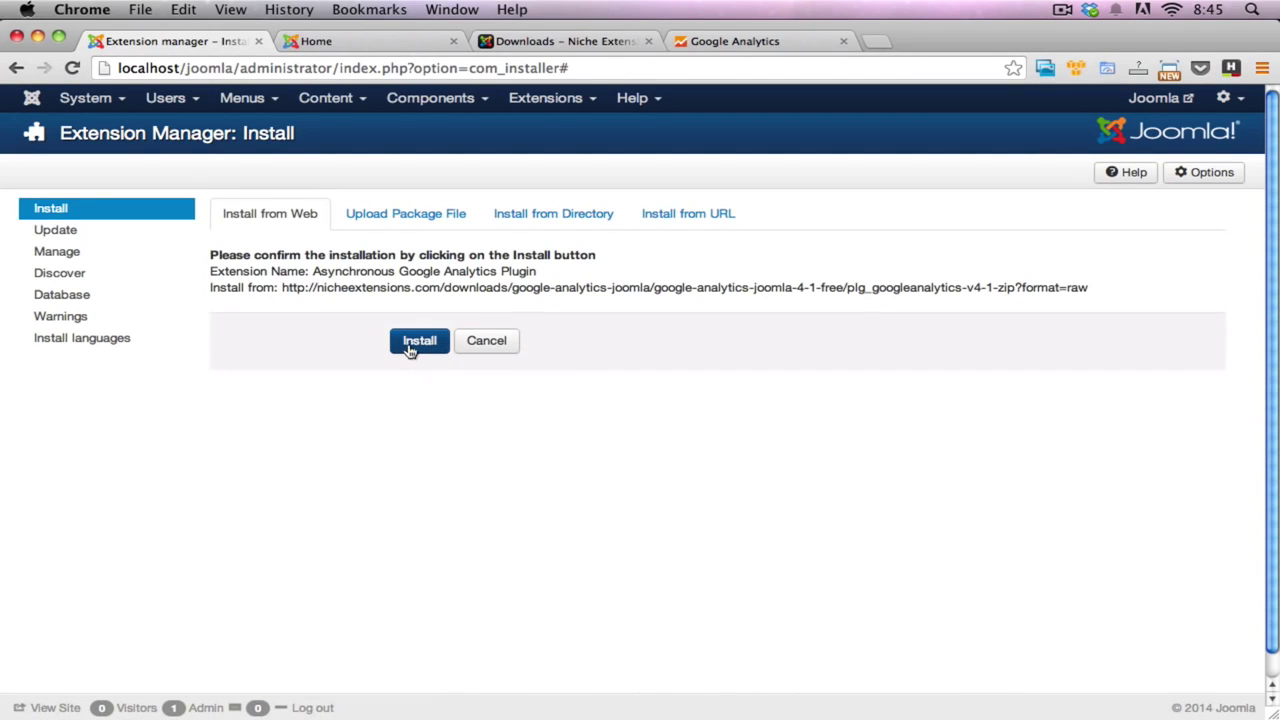
left_click(419, 341)
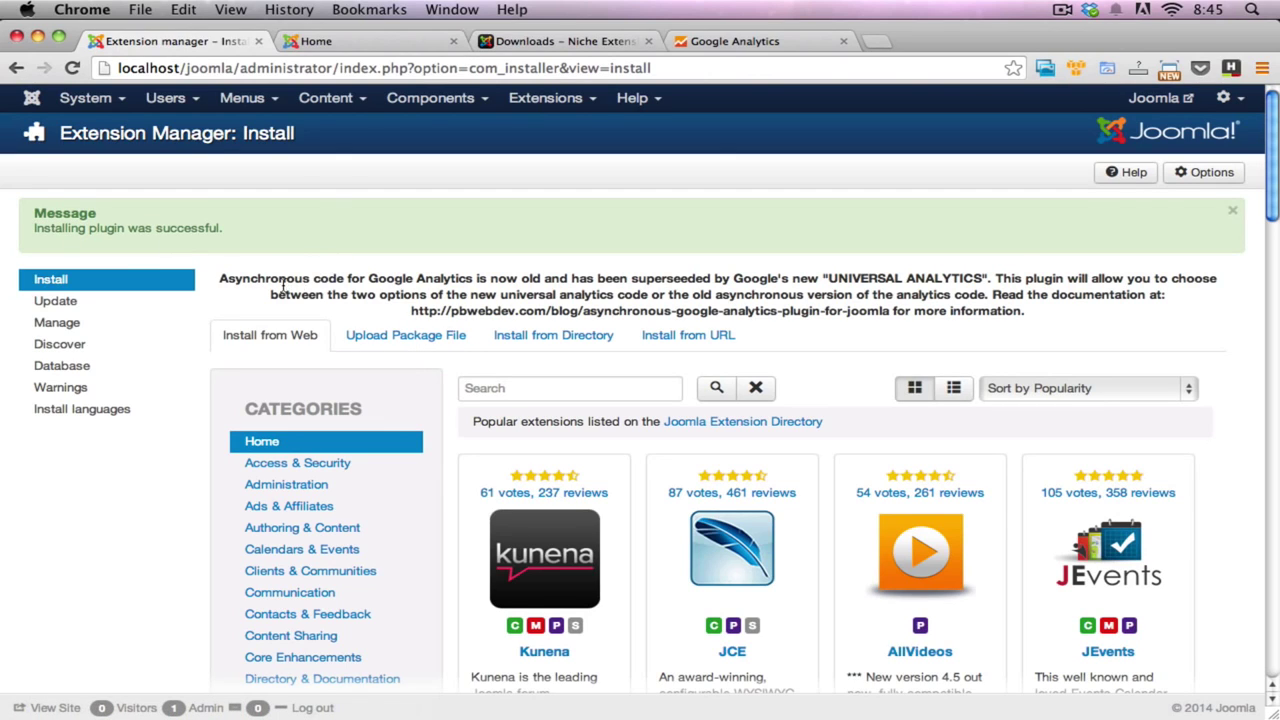
Step: Read the plugin's post-installation notice about universal and asynchronous code, including the documentation URL
left_click_drag(283, 287, 948, 294)
left_click(948, 294)
left_click_drag(413, 310, 900, 312)
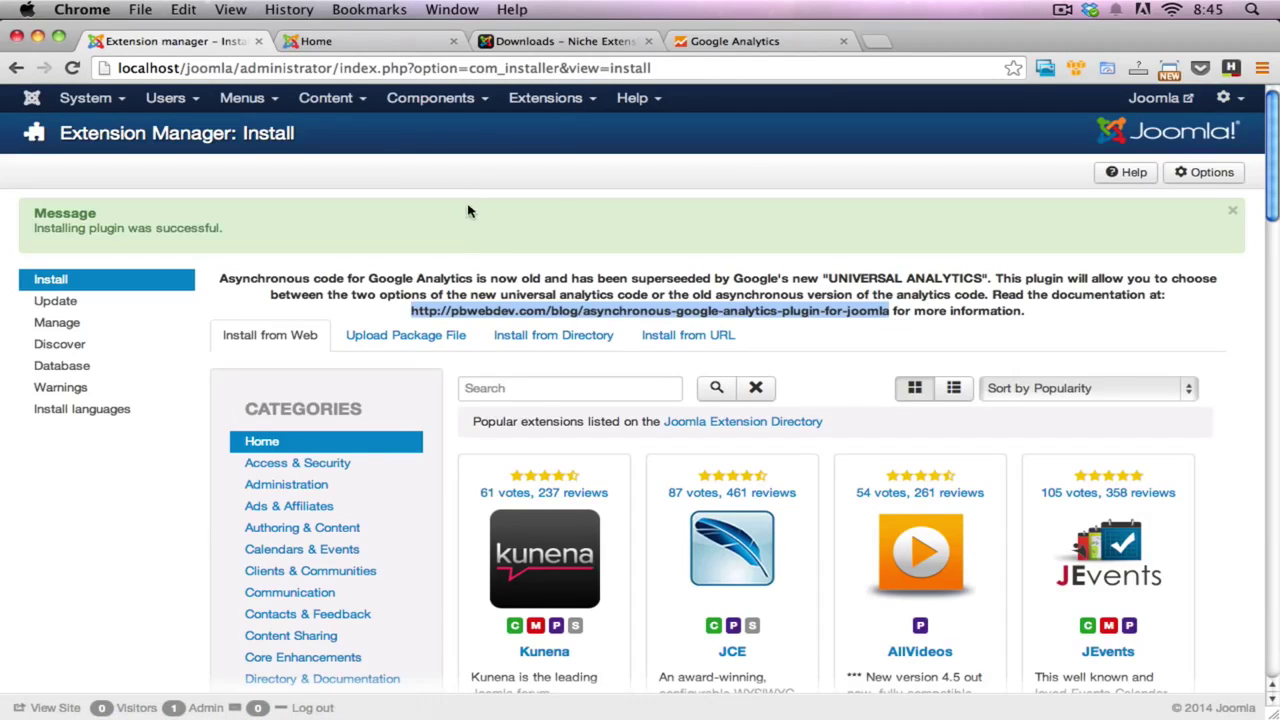
left_click(476, 227)
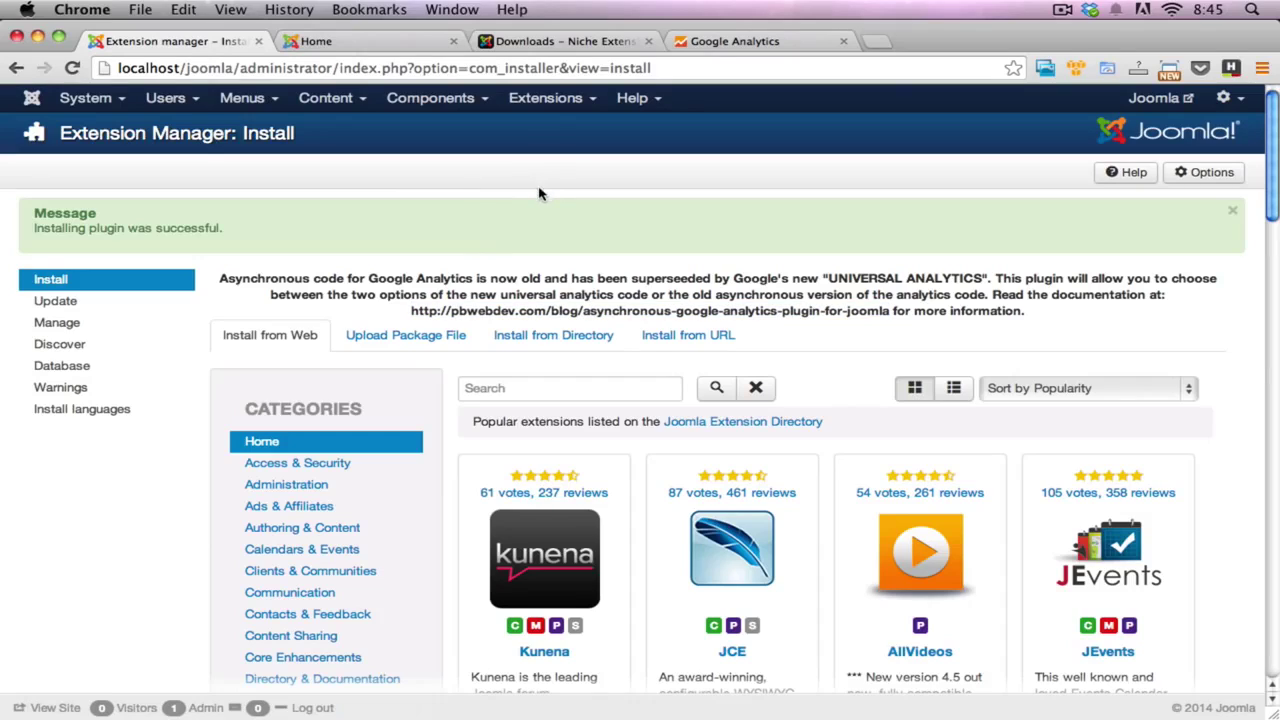
Step: Open the Plugin Manager and clear the existing search filter from the plugin list
left_click(549, 109)
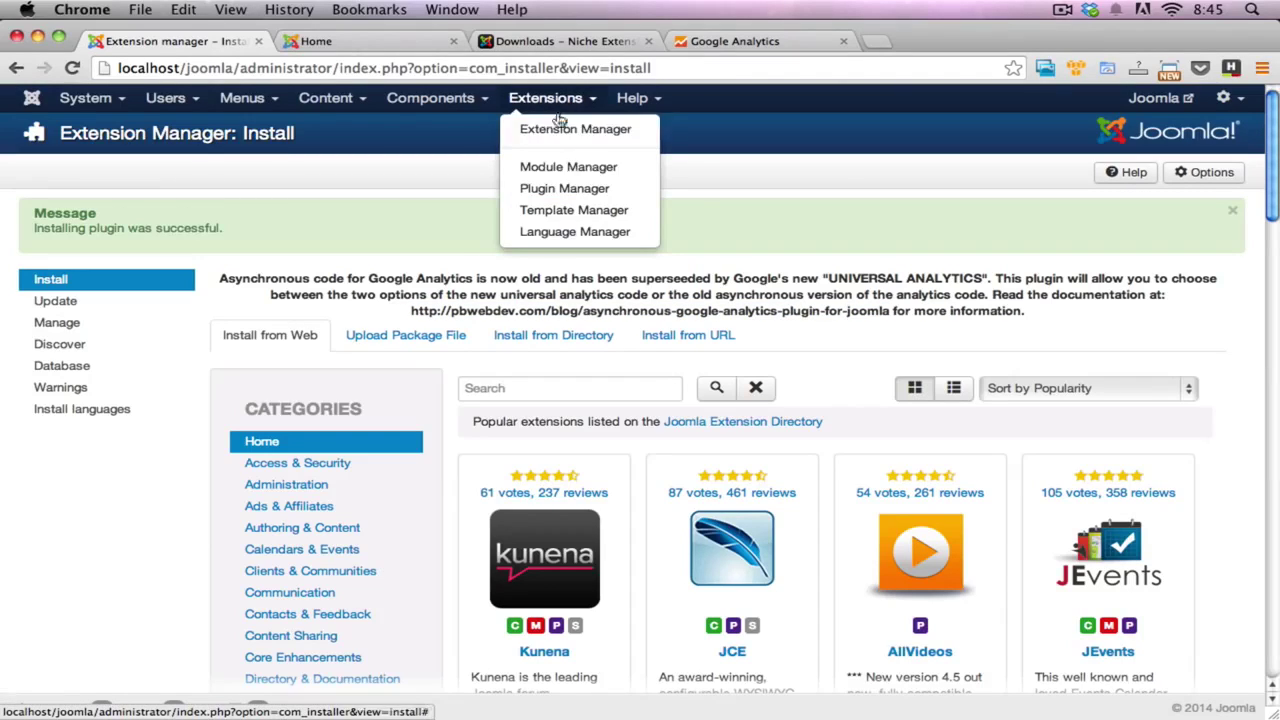
left_click(566, 190)
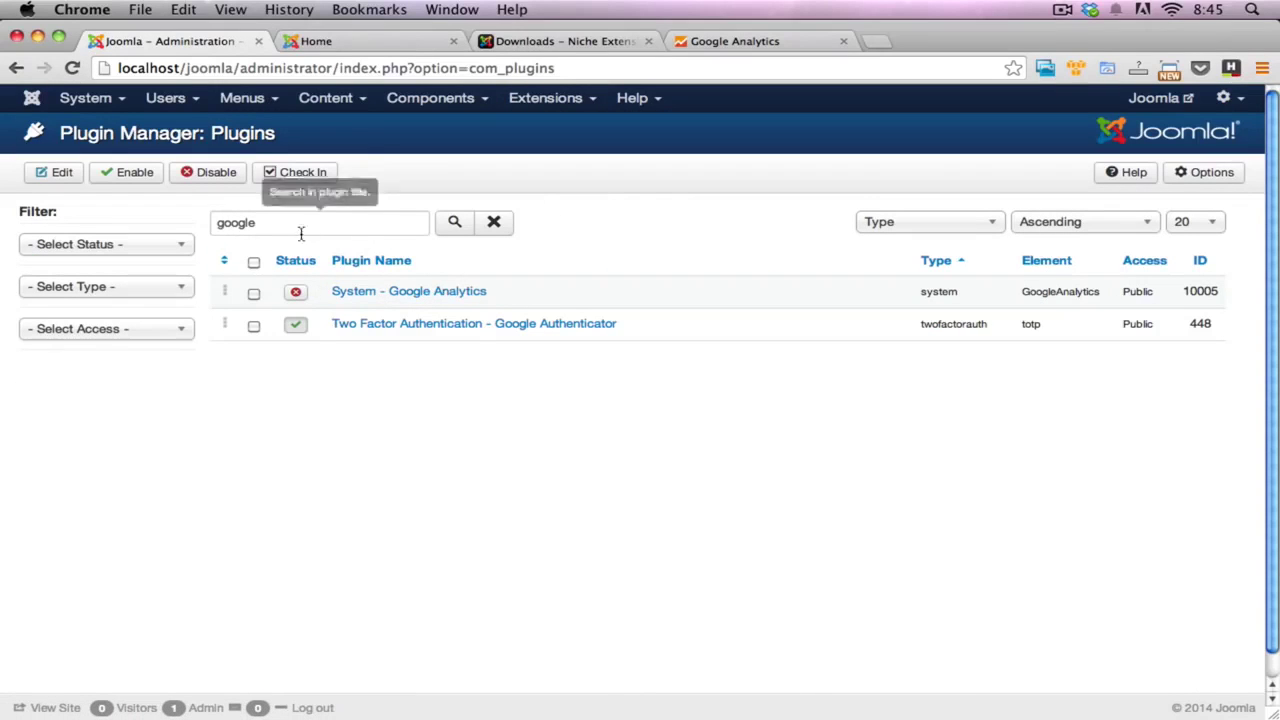
left_click(500, 226)
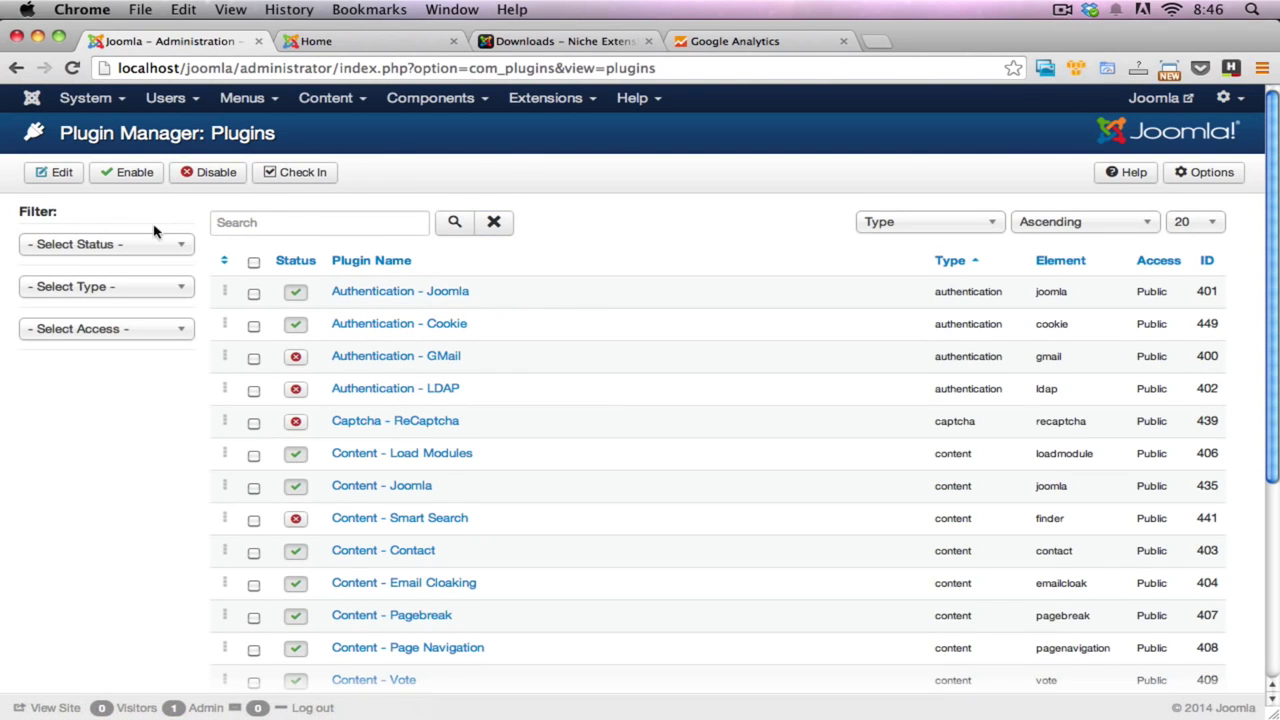
Step: Search the plugin list for "google"
scroll(546, 323, "down", 5)
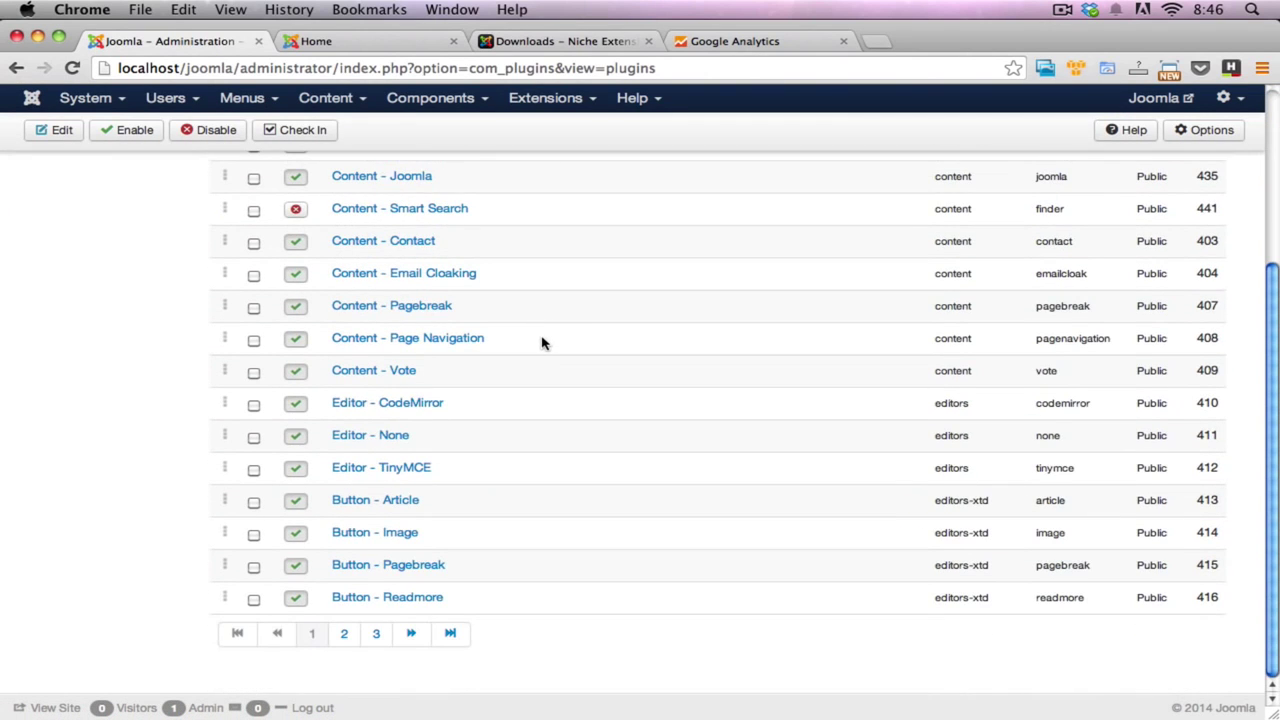
scroll(542, 343, "up", 5)
scroll(443, 288, "down", 2)
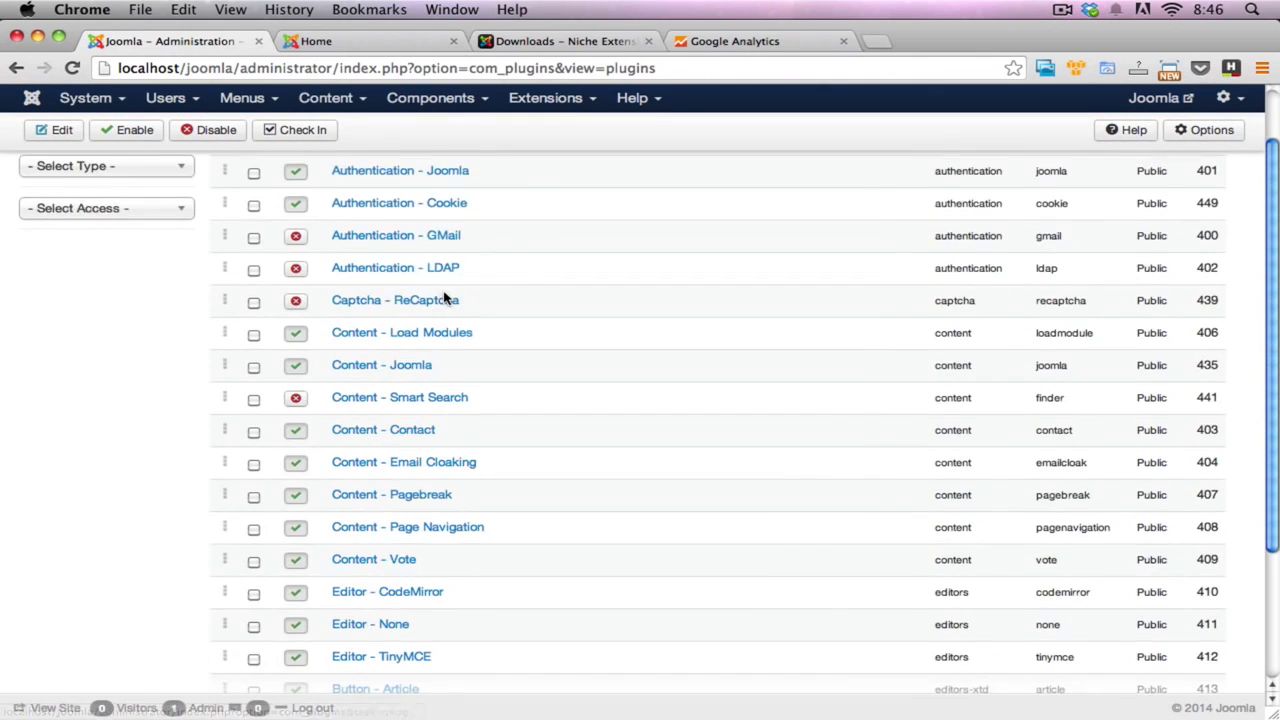
scroll(448, 300, "down", 2)
scroll(440, 290, "up", 5)
left_click(379, 228)
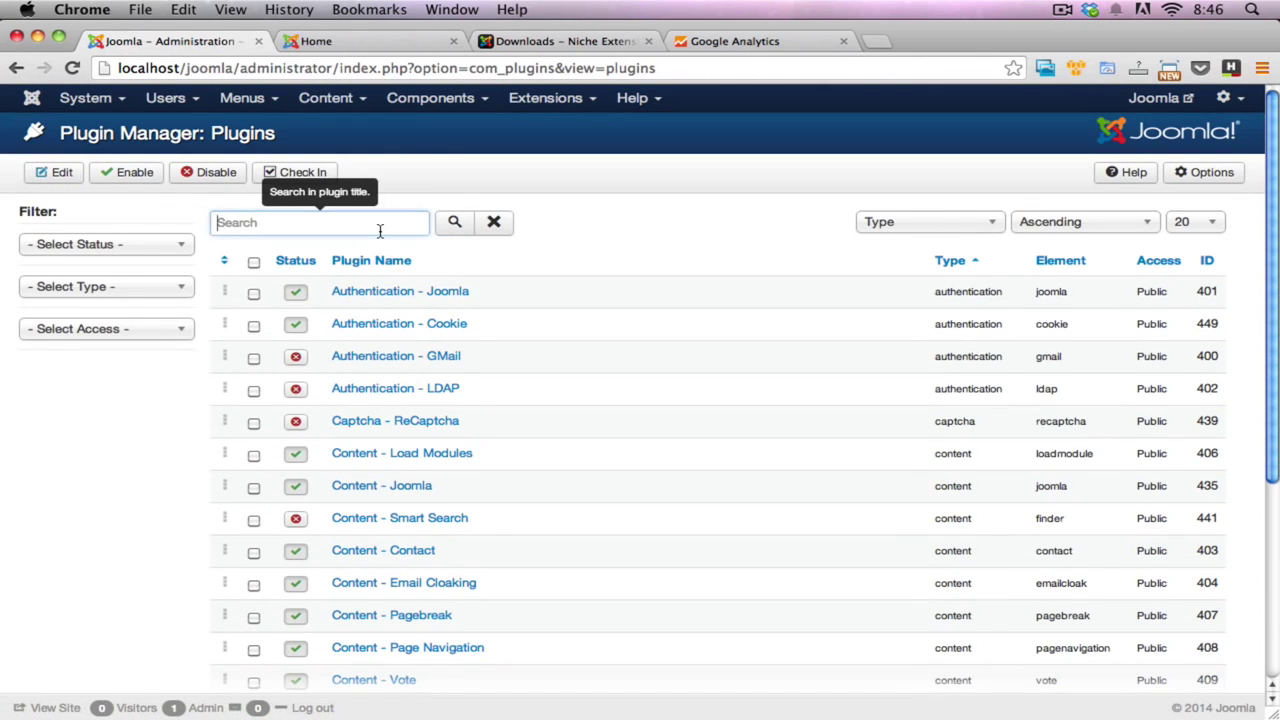
type("google")
key("Return")
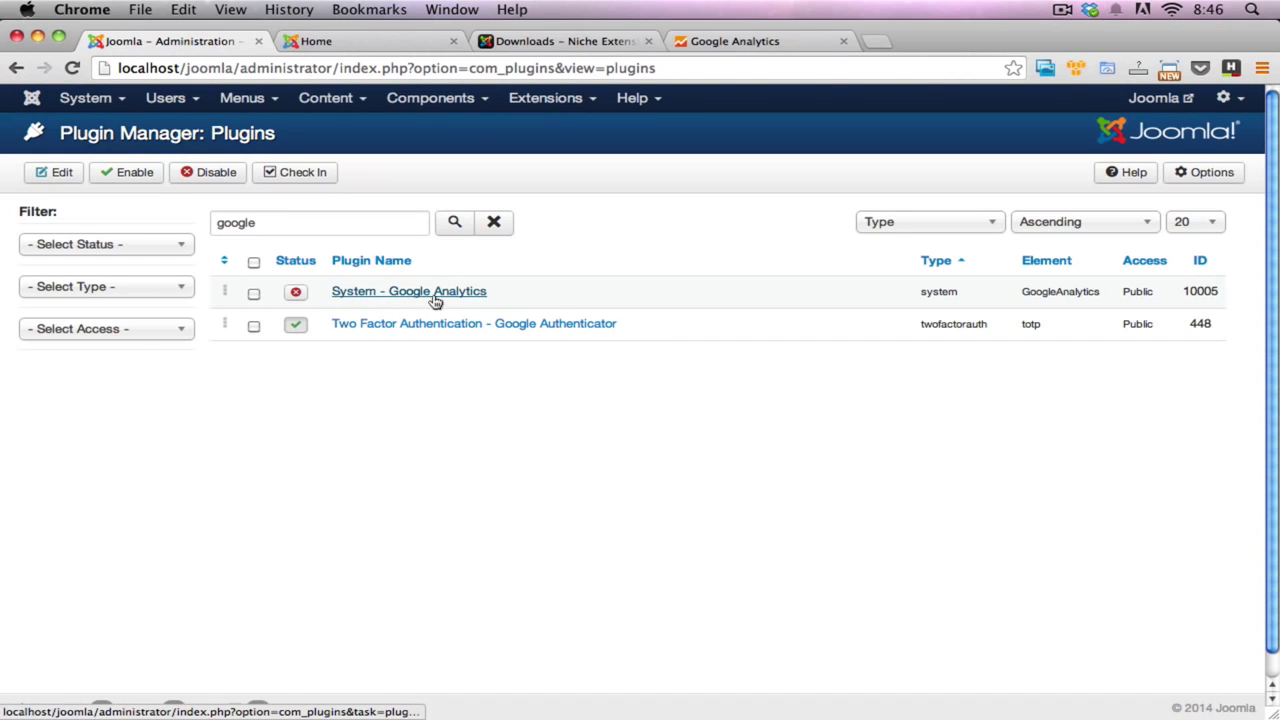
Step: Open the System - Google Analytics plugin and set its status to Enabled
left_click(371, 294)
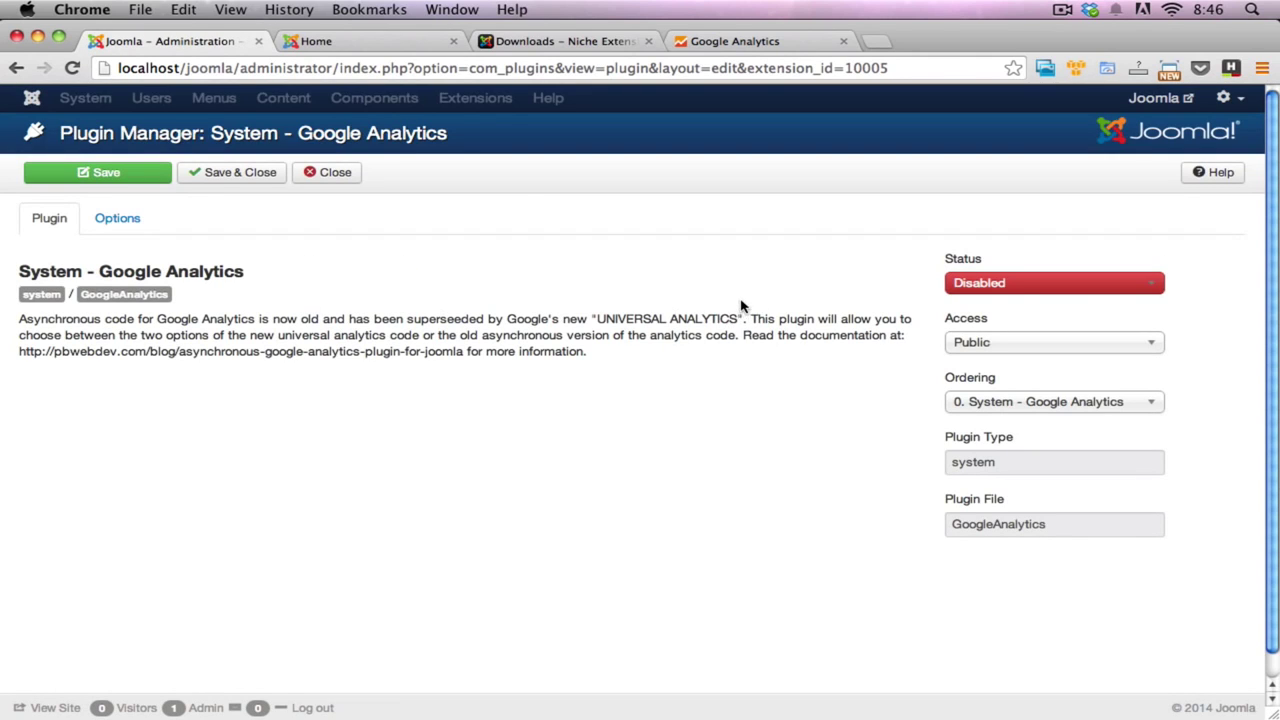
left_click(1112, 285)
left_click(1081, 305)
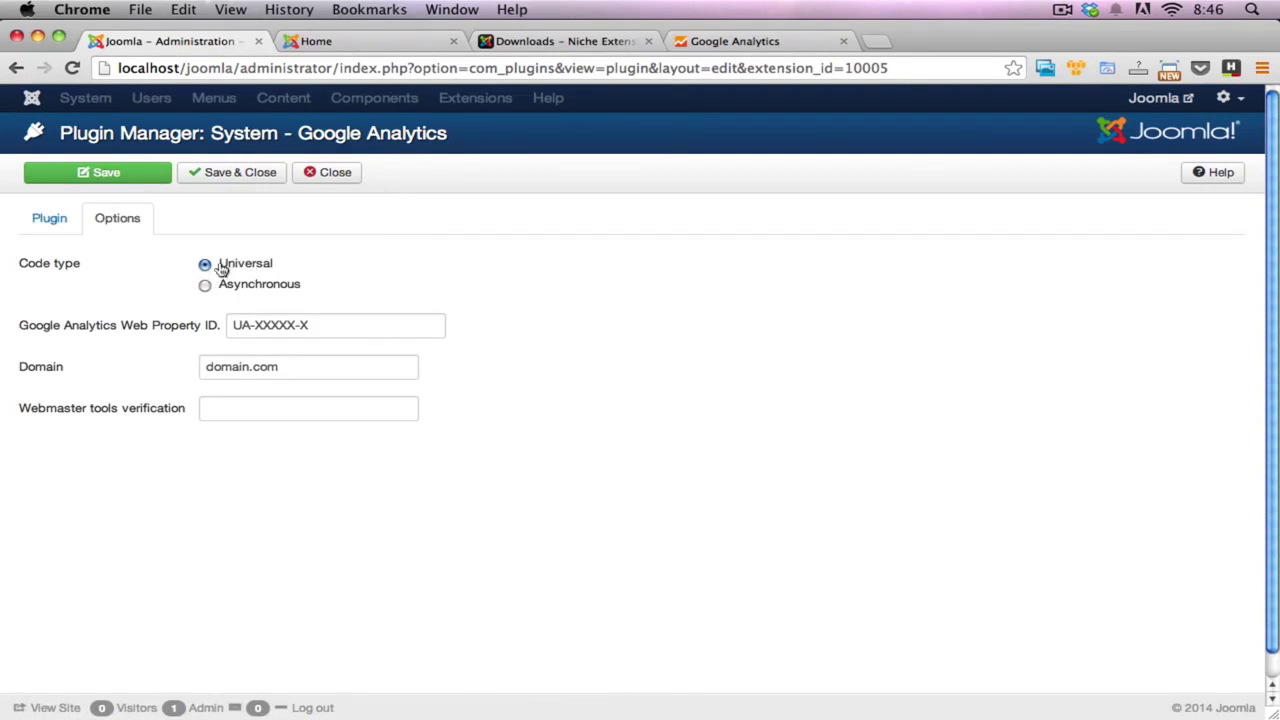
Step: Examine the plugin's Code type and Google Analytics Web Property ID options, including their help descriptions
mouse_move(79, 269)
mouse_move(28, 330)
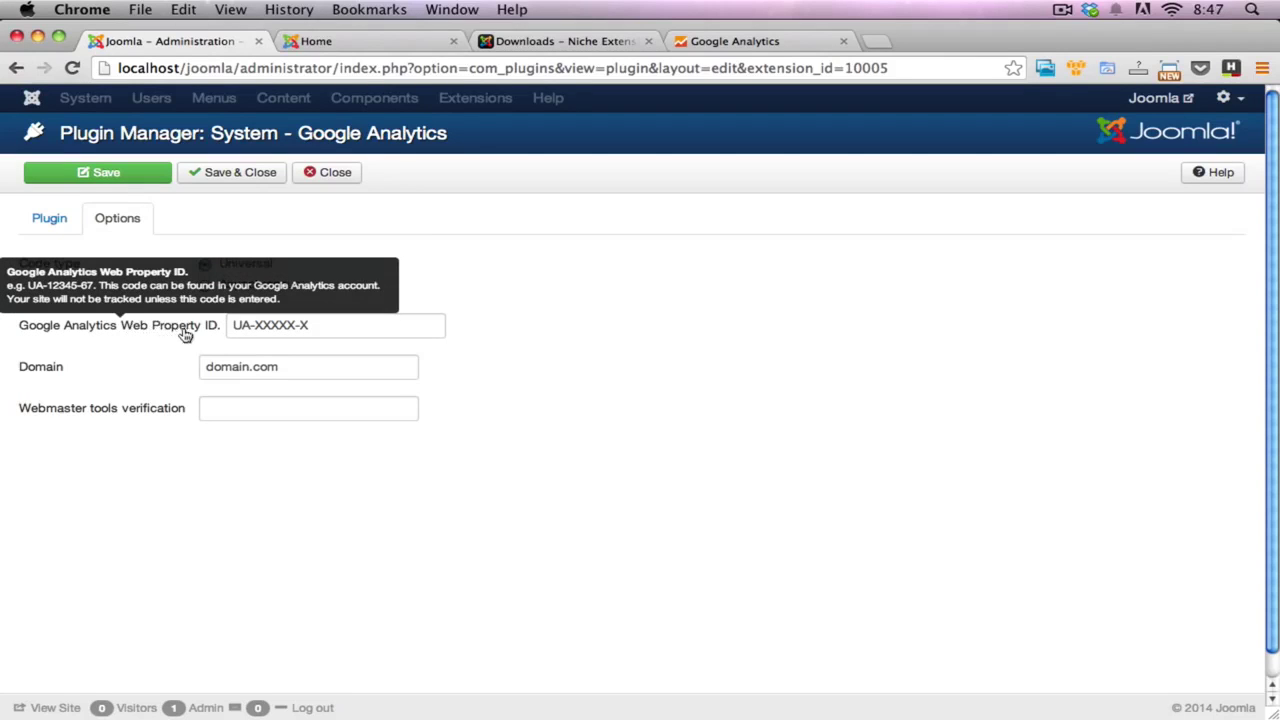
double_click(305, 327)
left_click(414, 332)
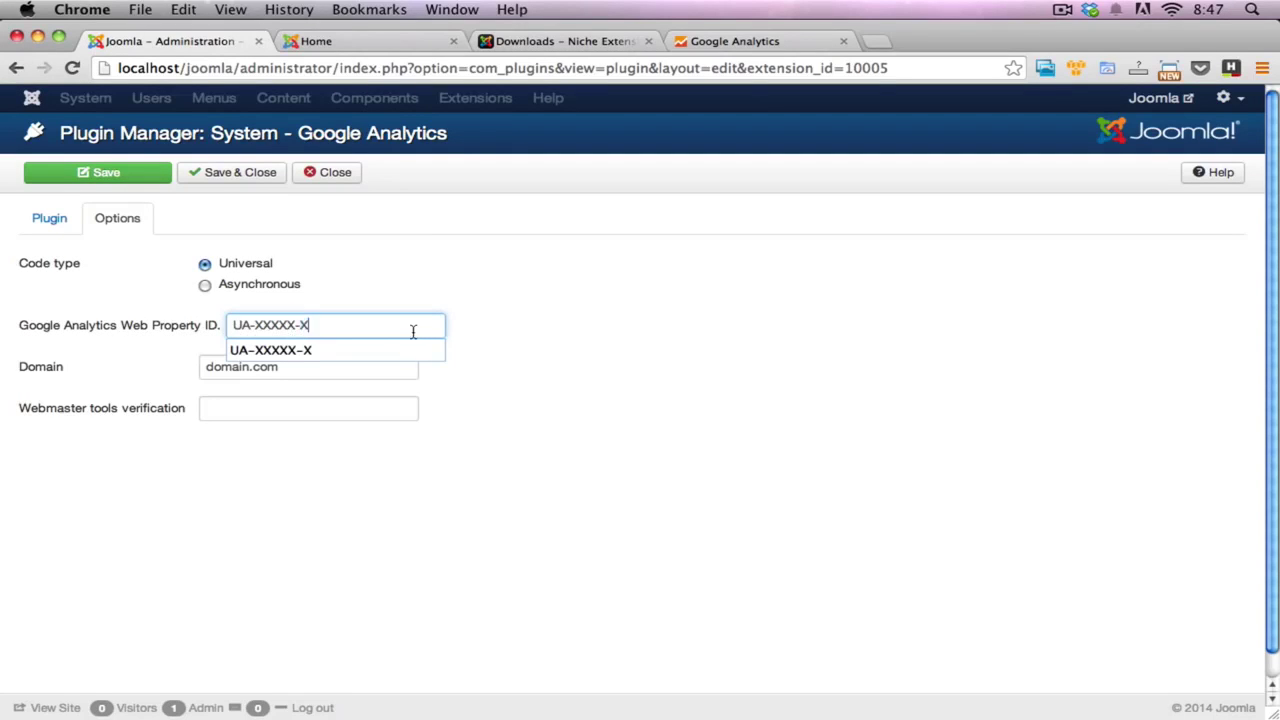
Step: Switch to Google Analytics and open the Tracking Code page of the pbwebdev.com property in the administration area
left_click(741, 45)
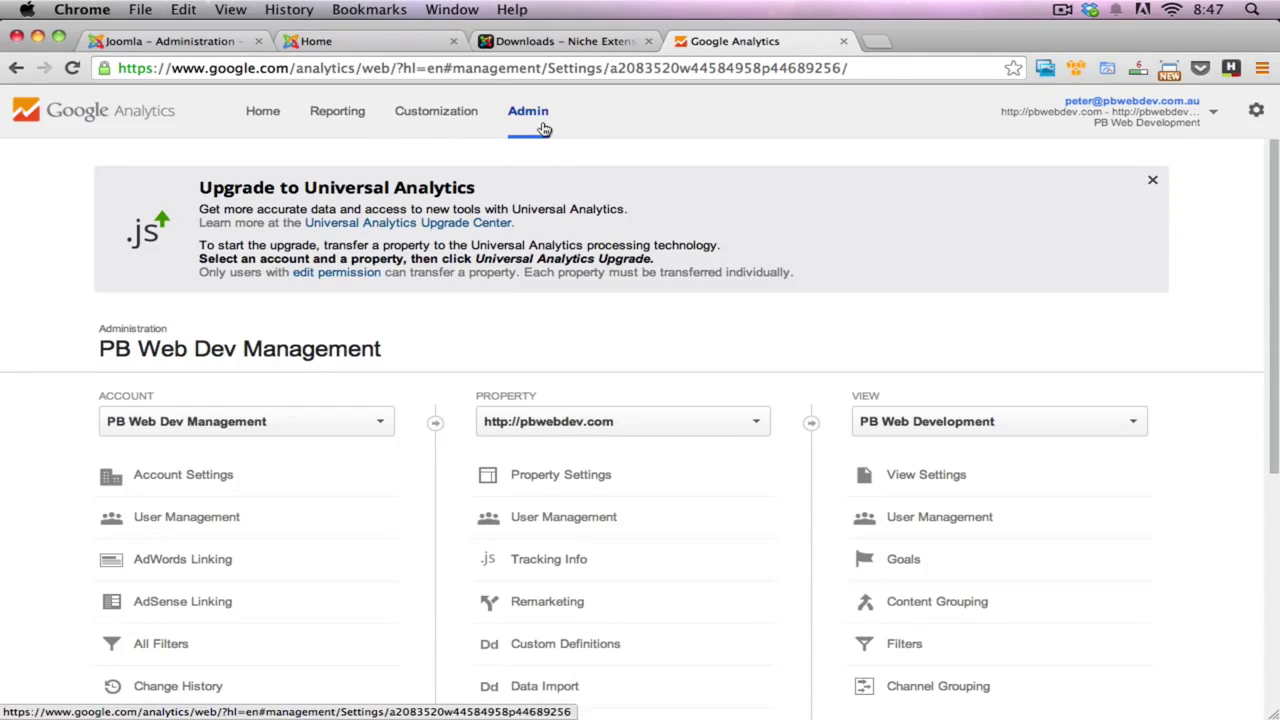
scroll(254, 304, "down", 3)
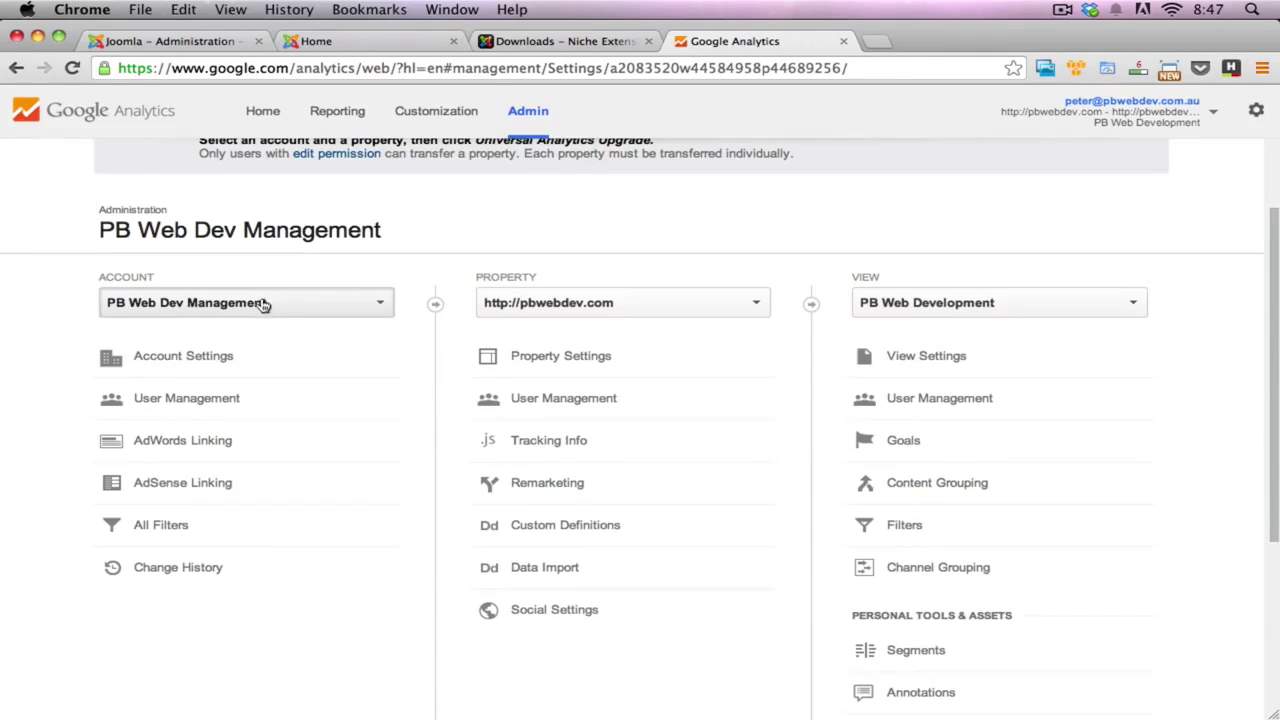
scroll(691, 360, "down", 1)
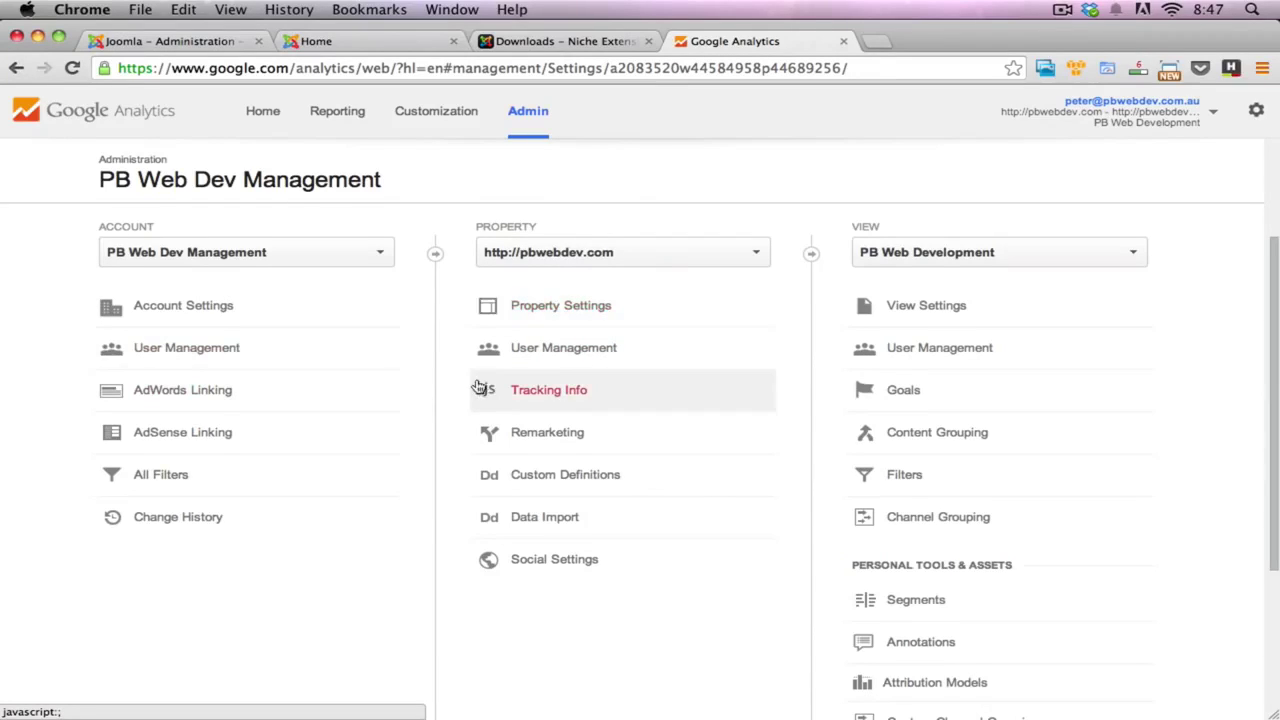
scroll(486, 380, "down", 1)
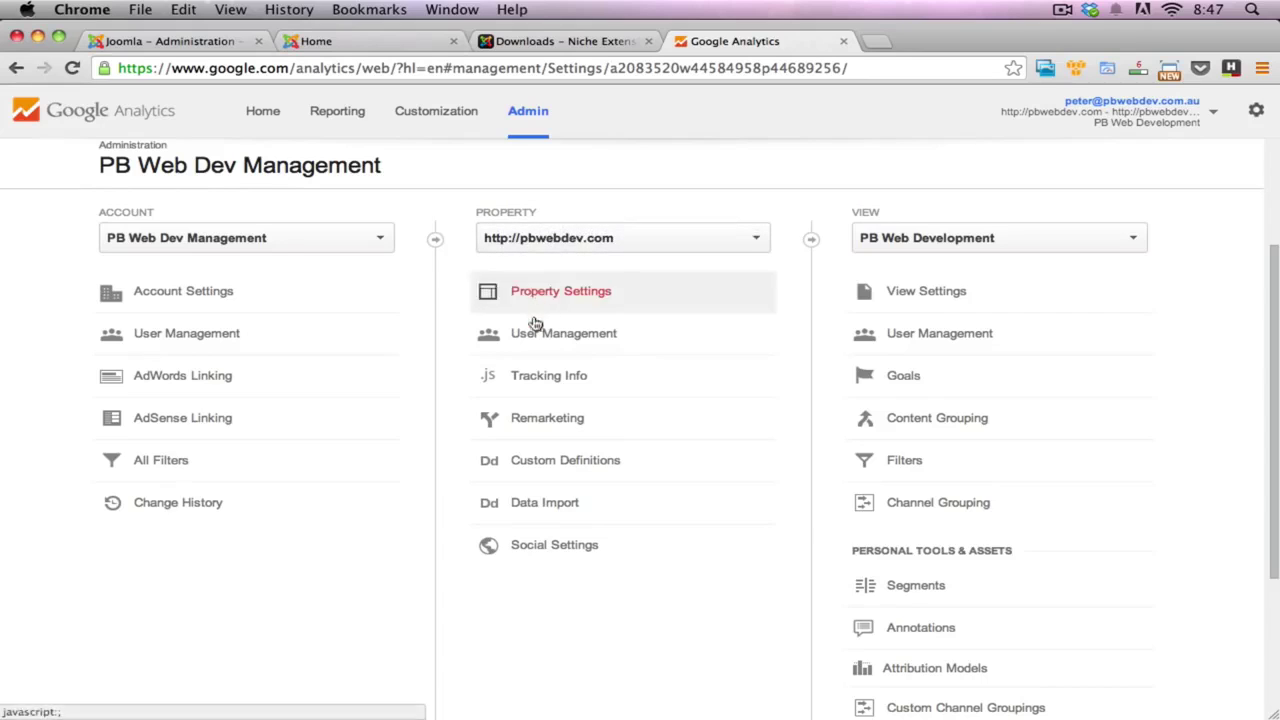
left_click(552, 385)
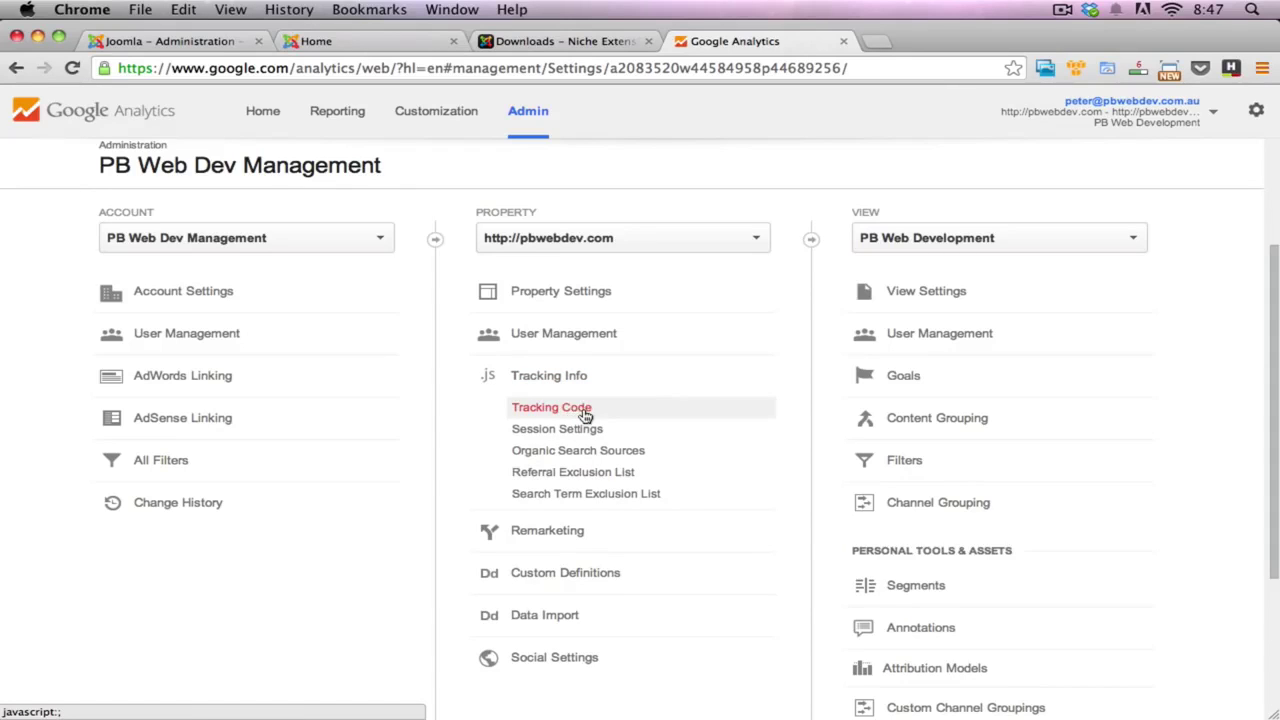
left_click(585, 415)
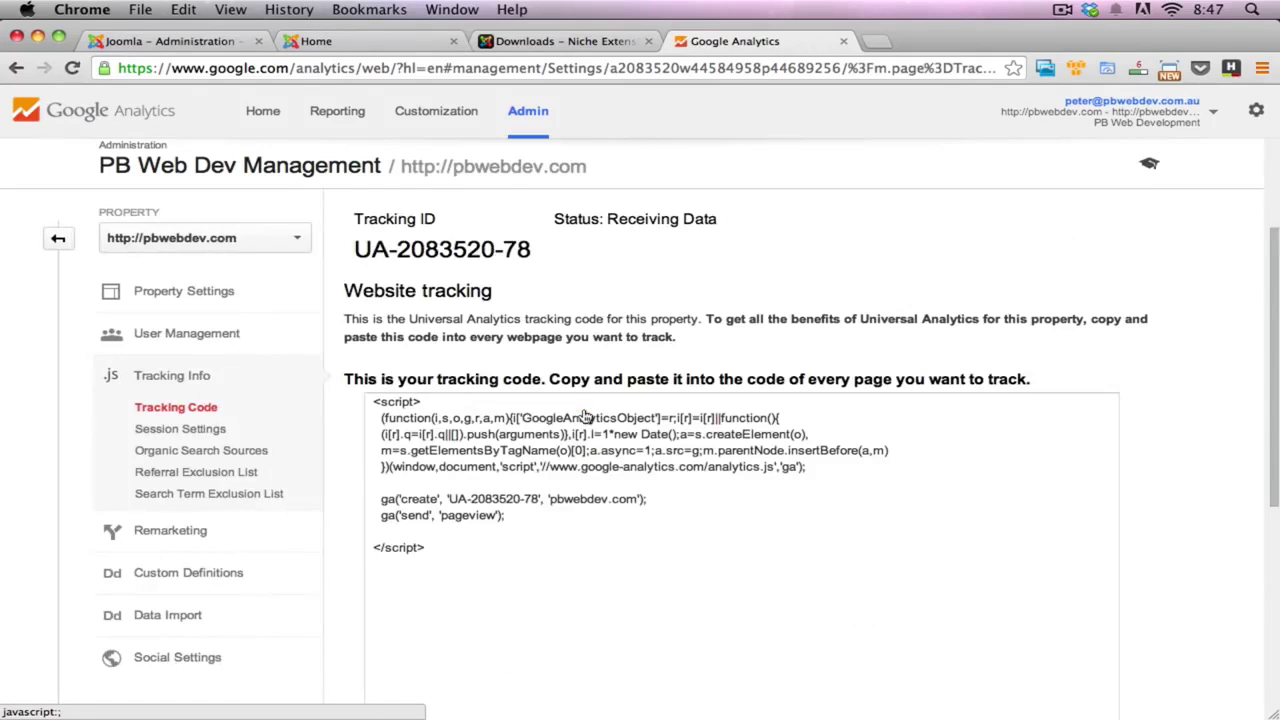
Step: Copy the property's tracking ID from the Tracking Code page
left_click_drag(356, 250, 540, 258)
left_click(520, 253)
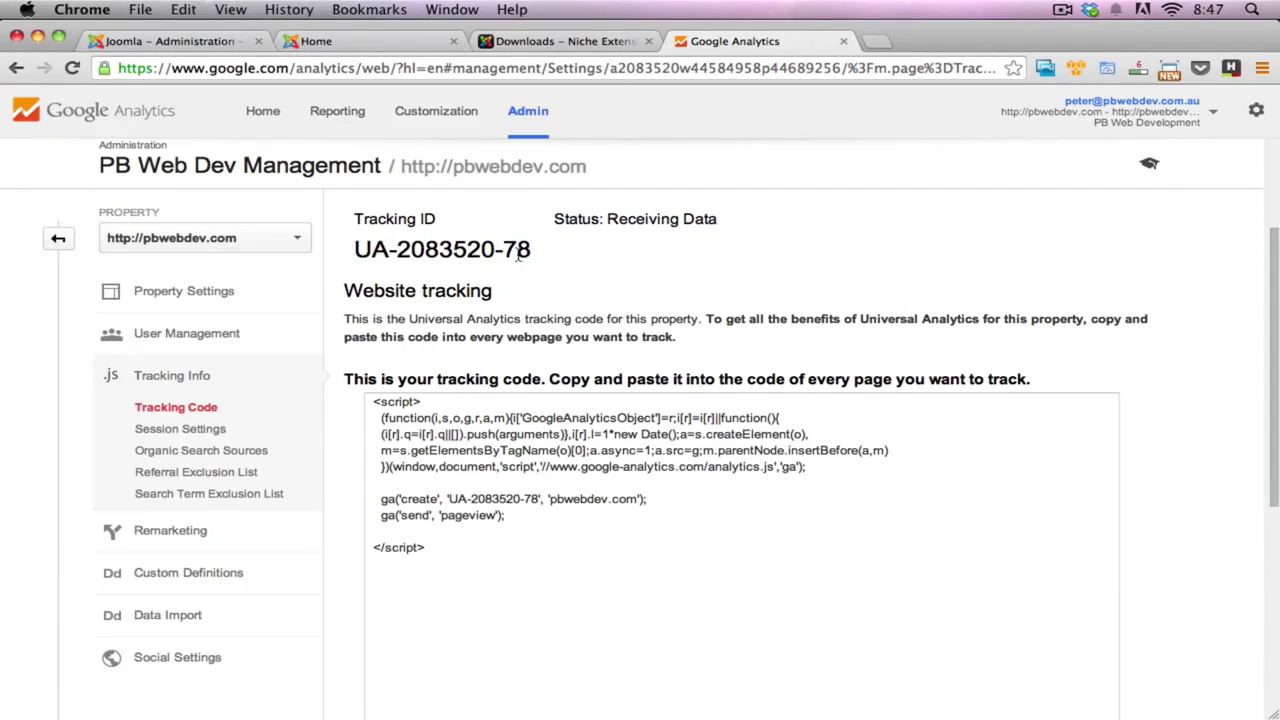
left_click_drag(356, 250, 526, 257)
key("super+c")
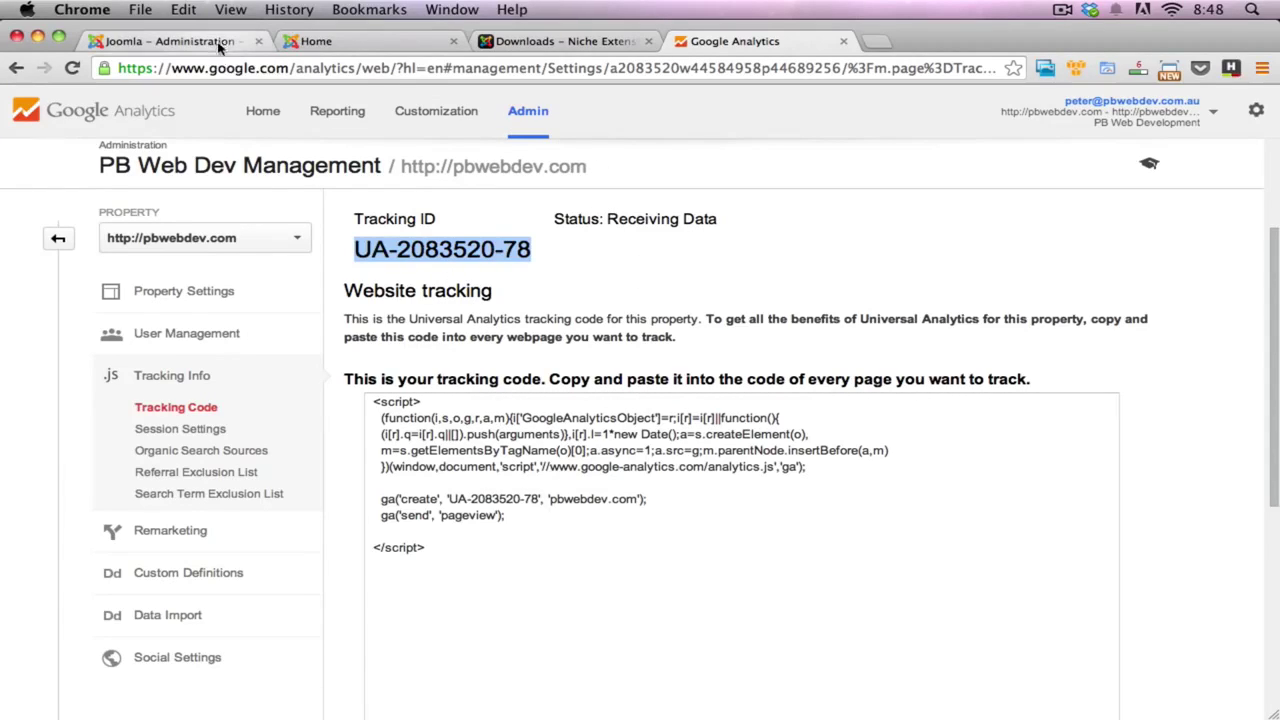
Step: Return to the Joomla plugin options and replace the placeholder Google Analytics Web Property ID with the copied tracking ID
left_click(175, 41)
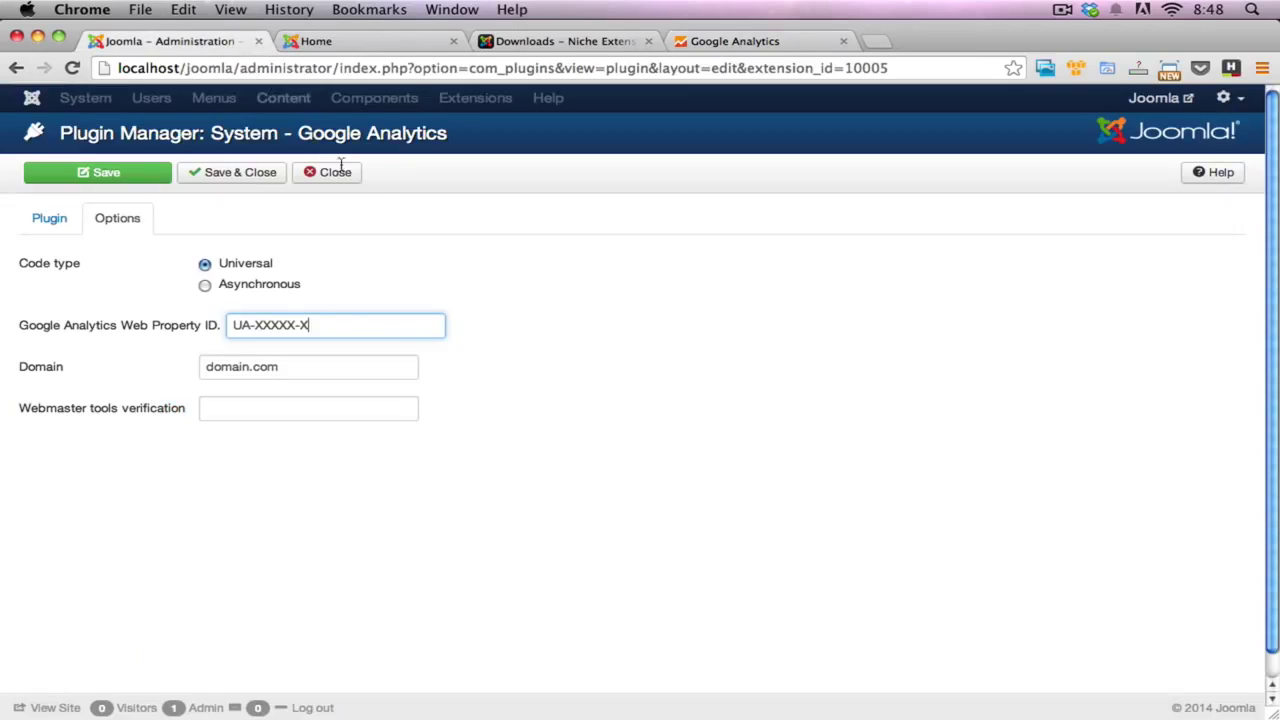
left_click(306, 325)
key("super+a")
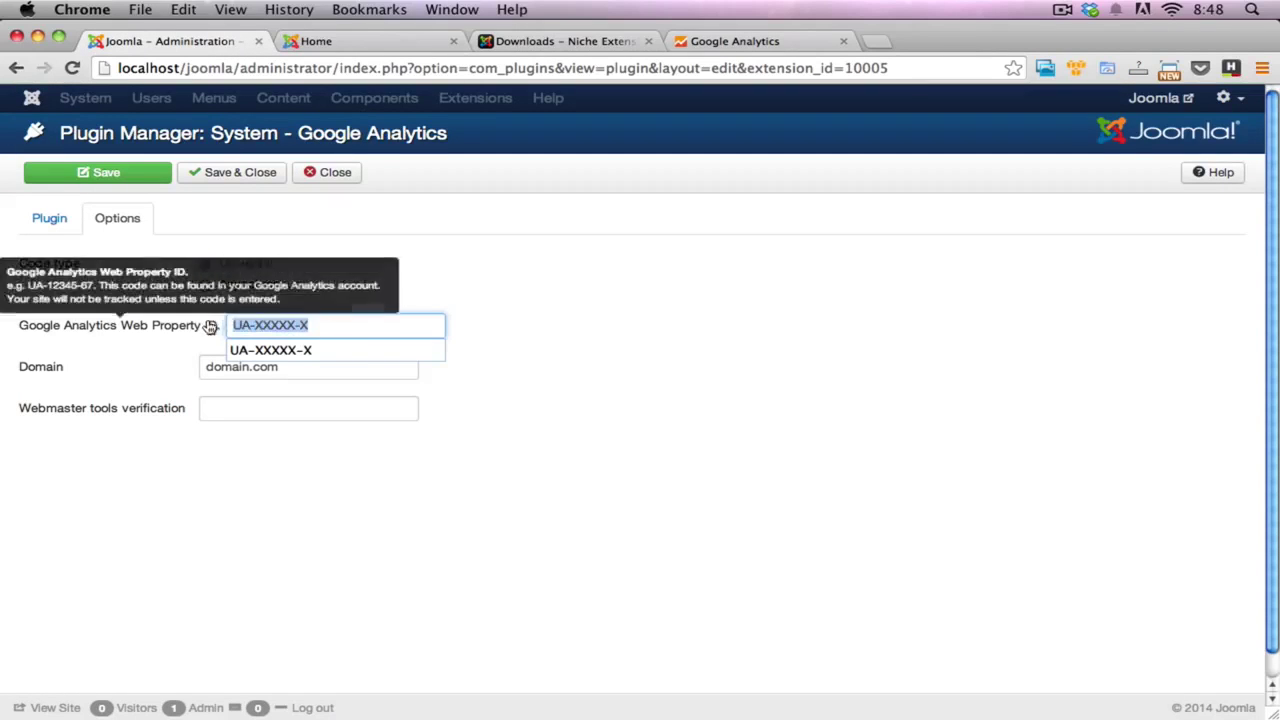
key("super+v")
left_click(602, 330)
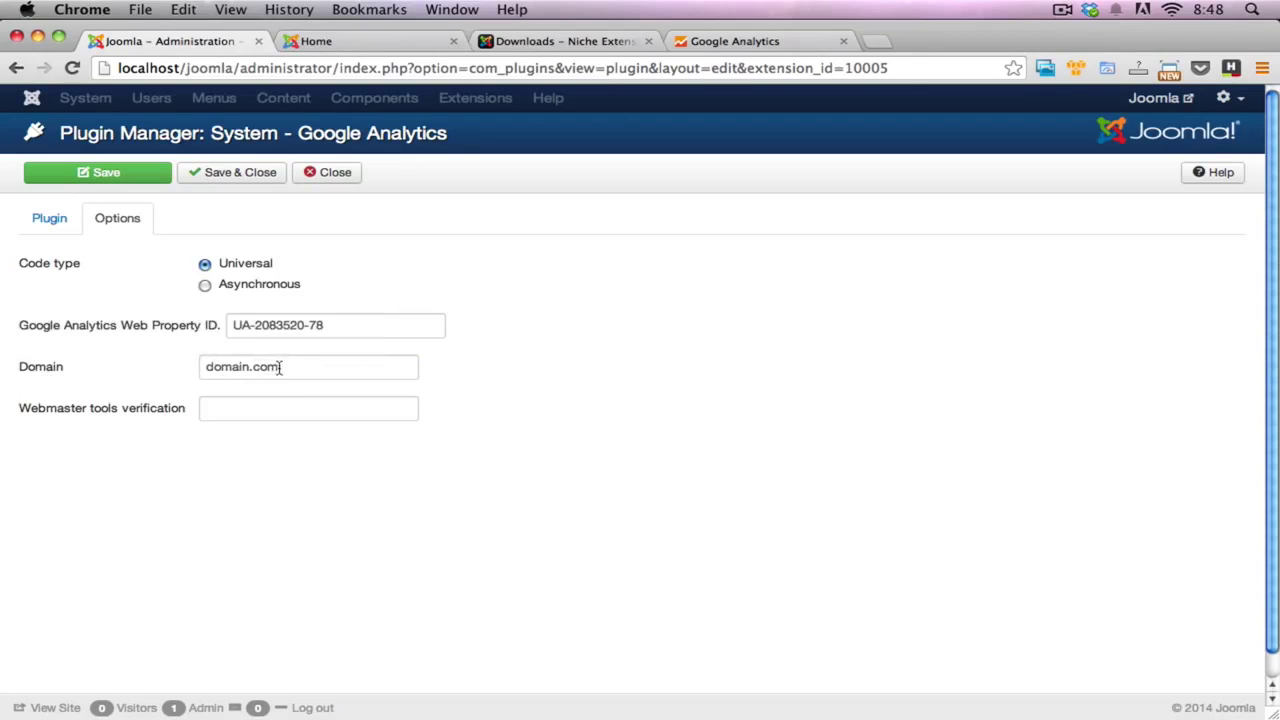
left_click_drag(291, 369, 177, 363)
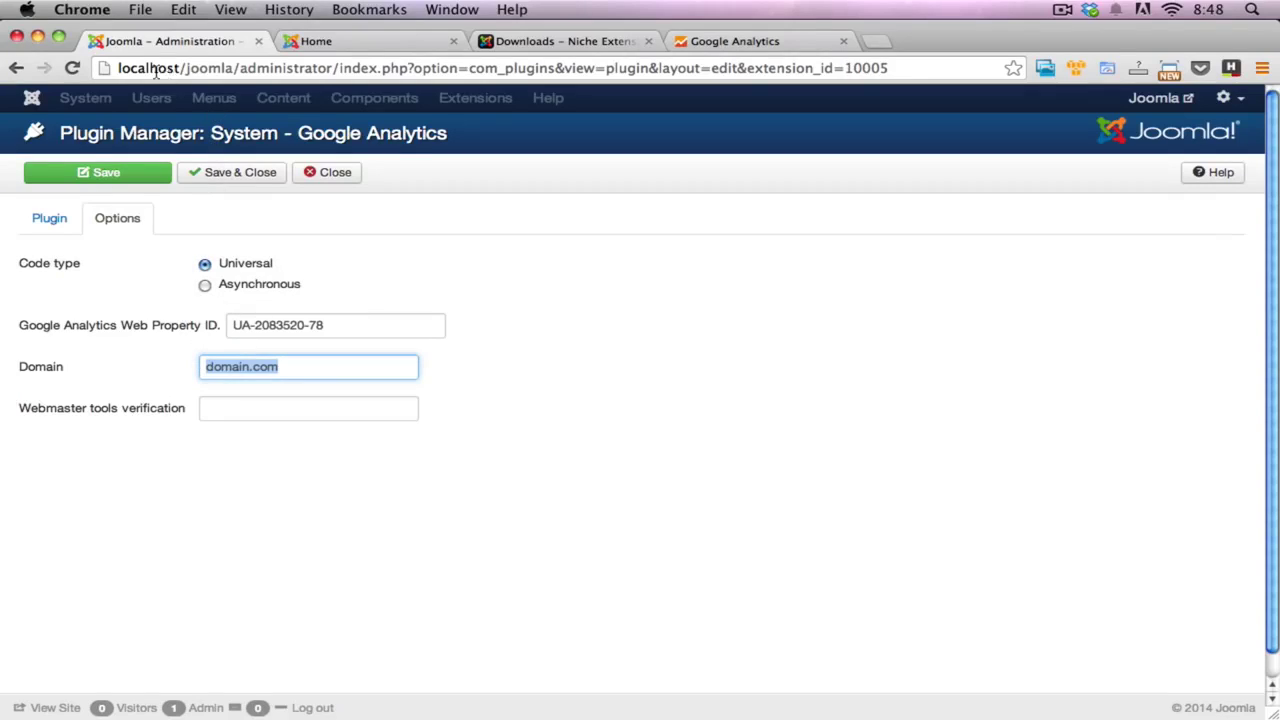
left_click_drag(234, 68, 117, 68)
key("super+c")
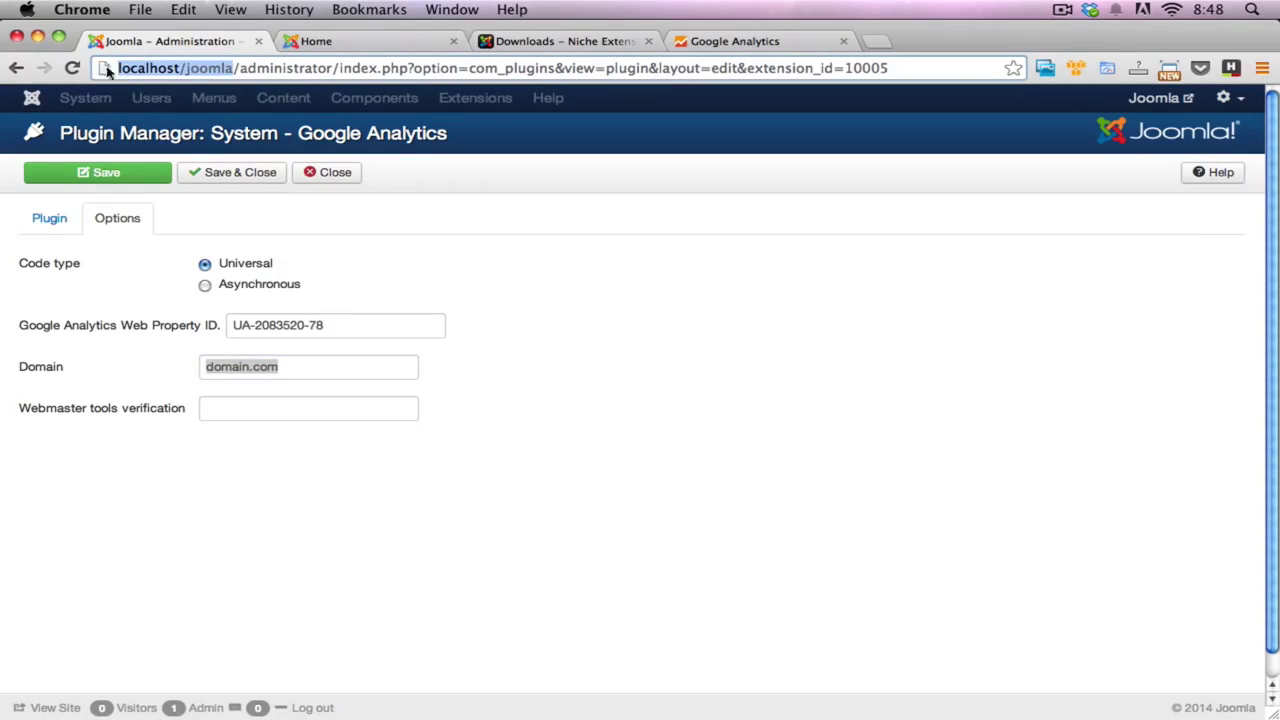
left_click(305, 366)
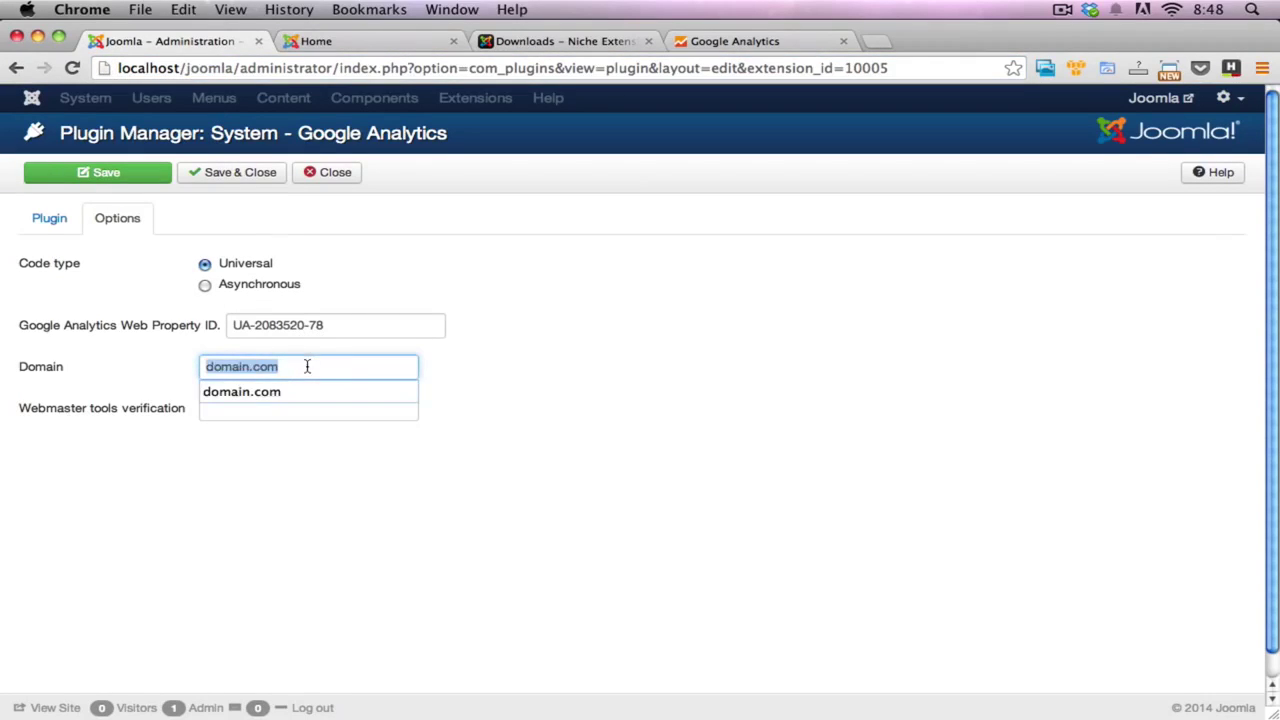
key("super+v")
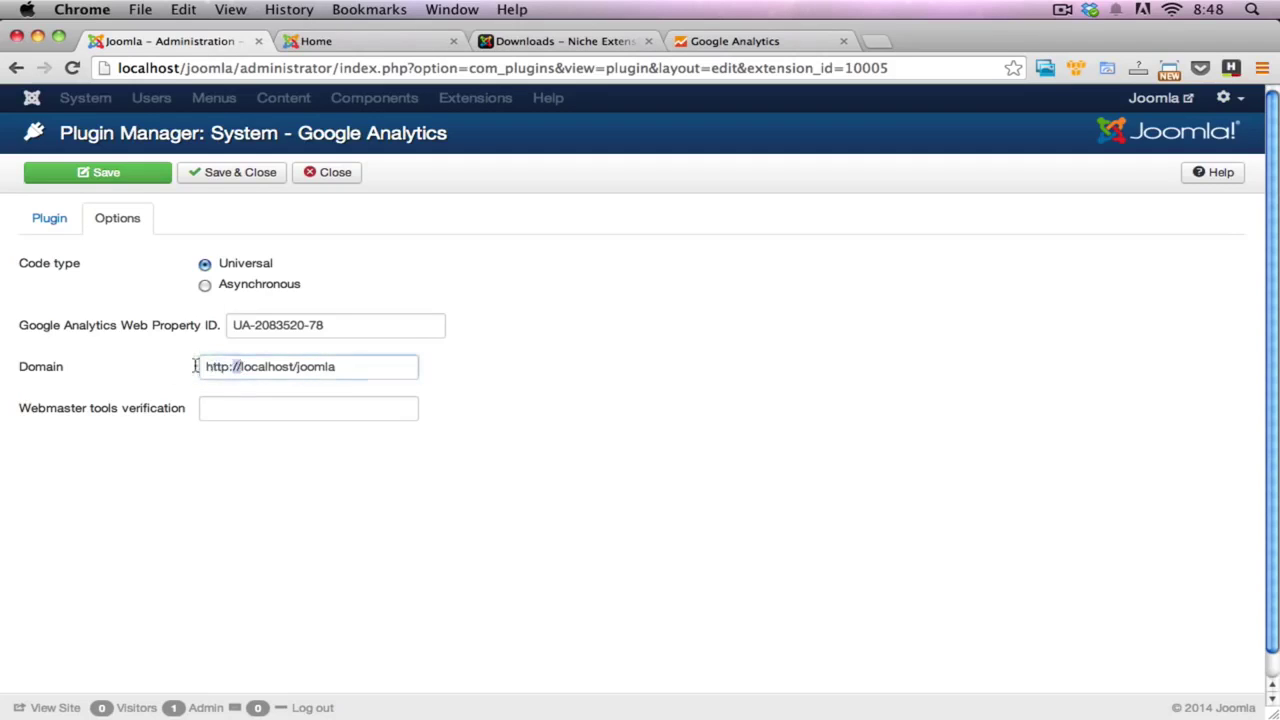
left_click_drag(240, 367, 206, 367)
key("BackSpace")
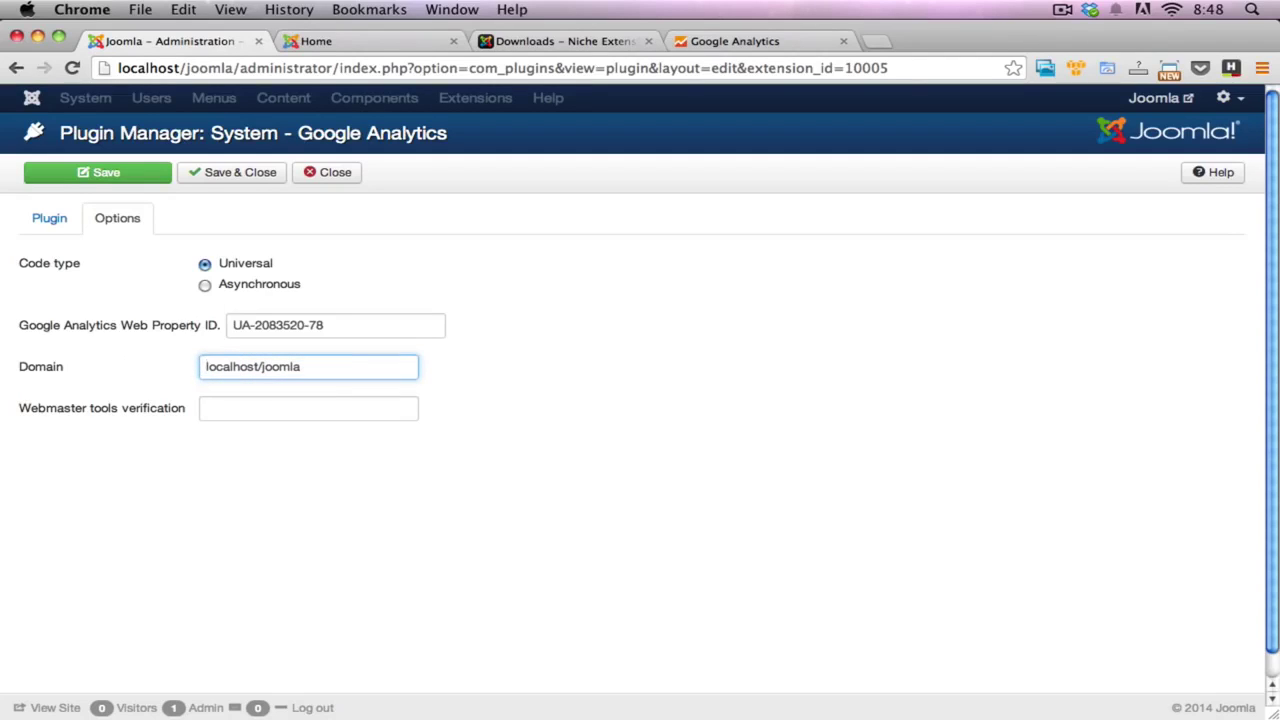
left_click(520, 374)
Step: Read the help description of the Webmaster tools verification option and make its empty field active
mouse_move(154, 414)
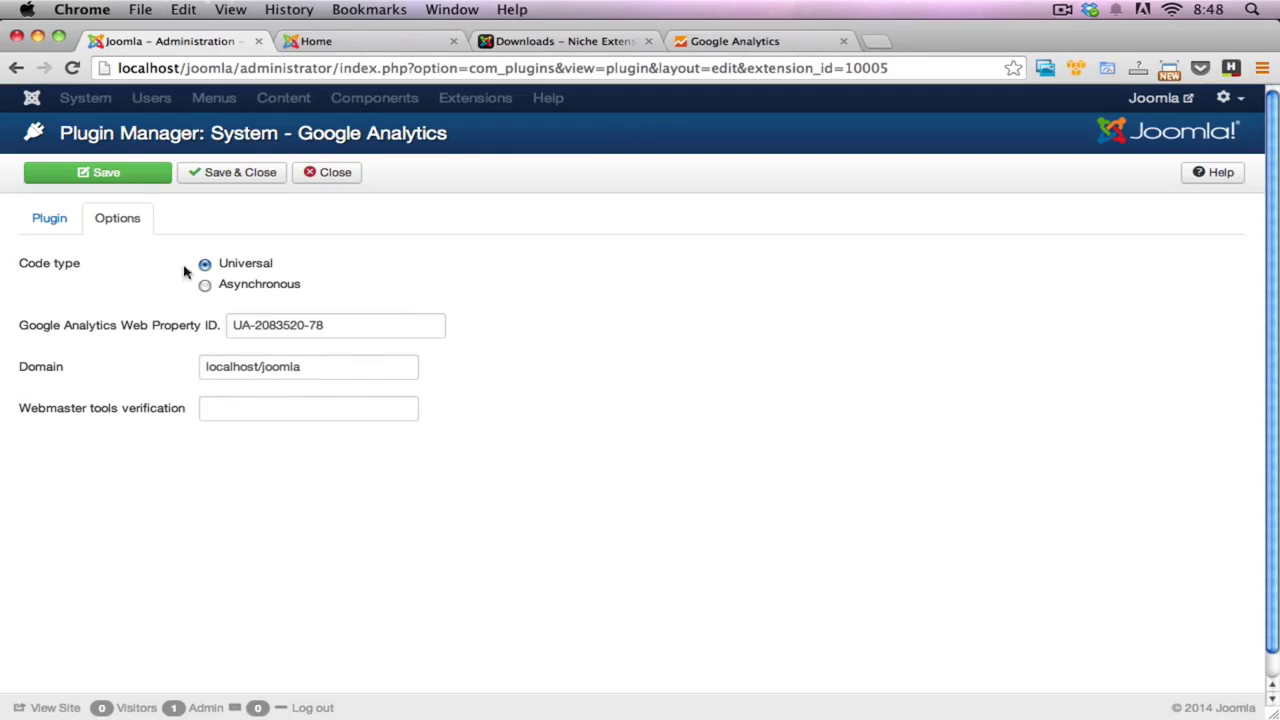
mouse_move(106, 323)
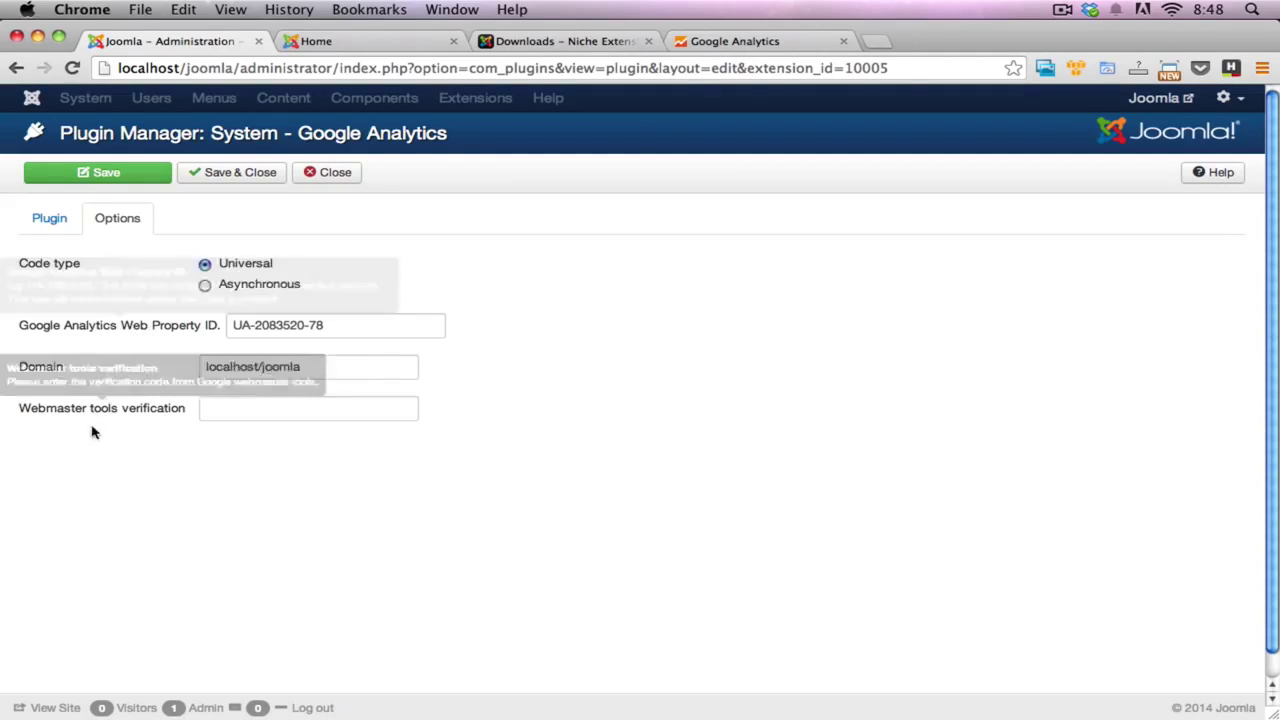
left_click(230, 414)
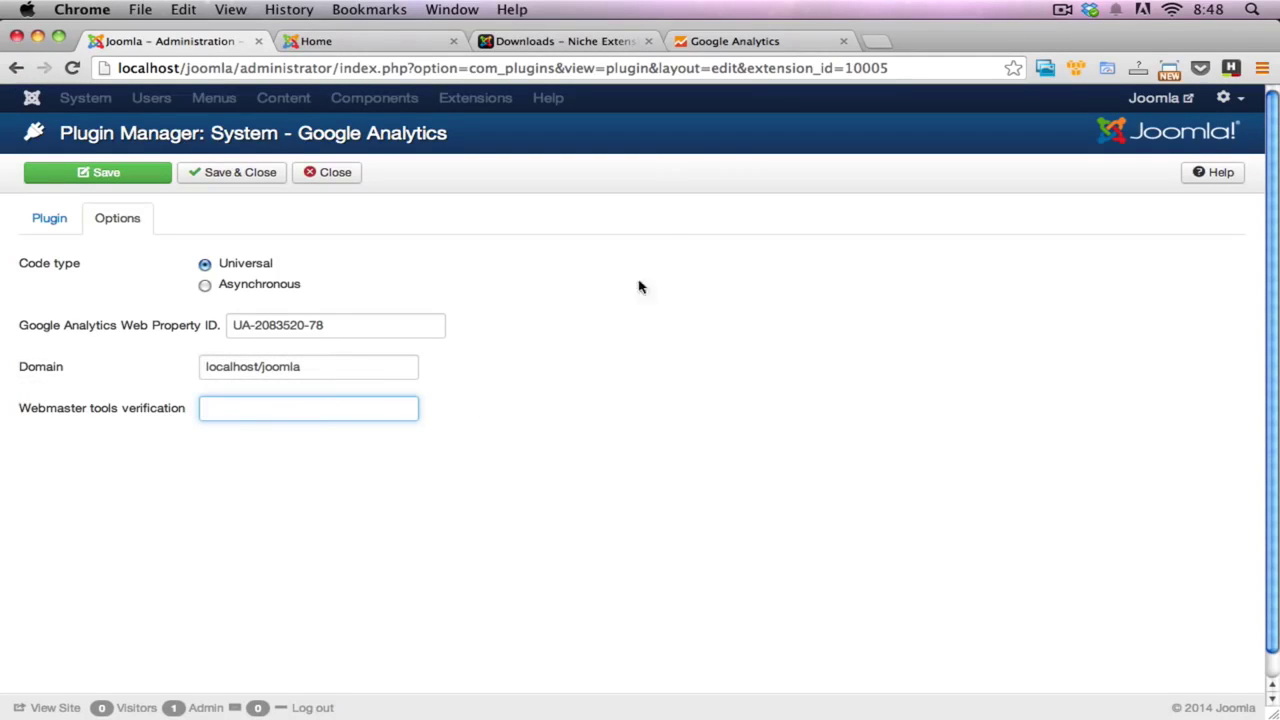
Step: Open Google Webmaster Tools at google.com/webmastertools in a new browser tab
left_click(873, 45)
type("goog")
key("Down")
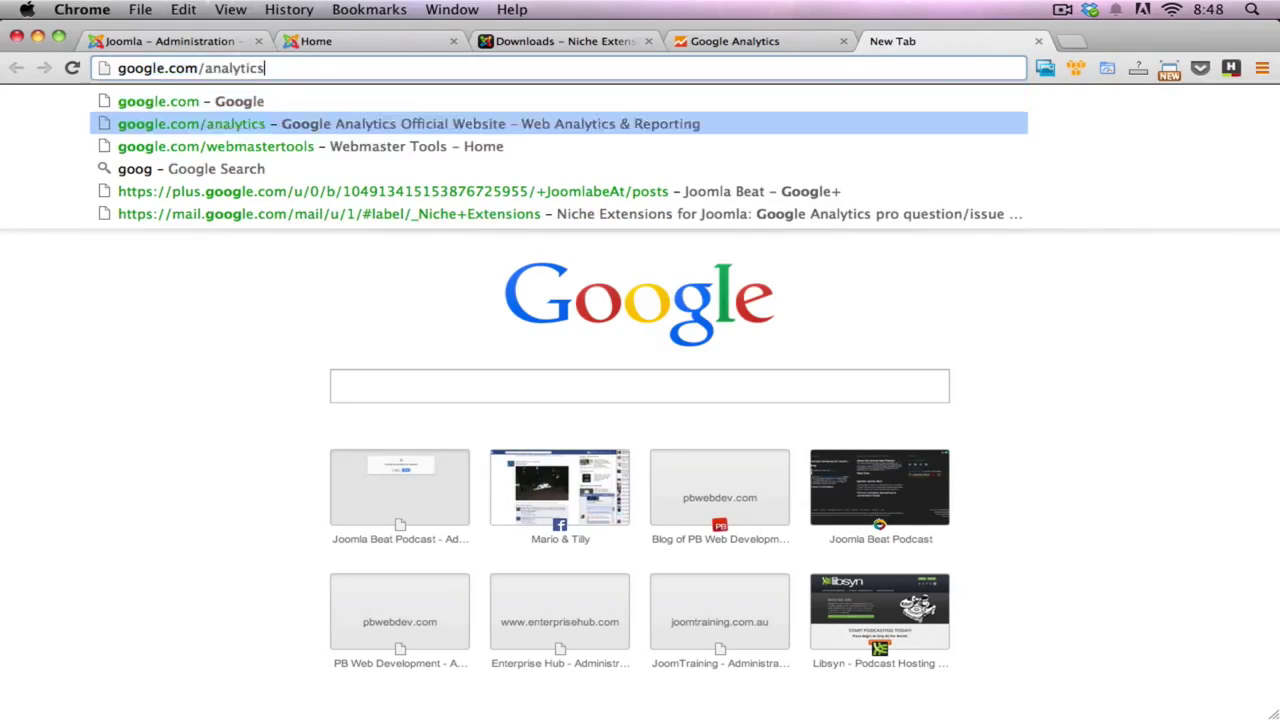
key("Down")
key("Return")
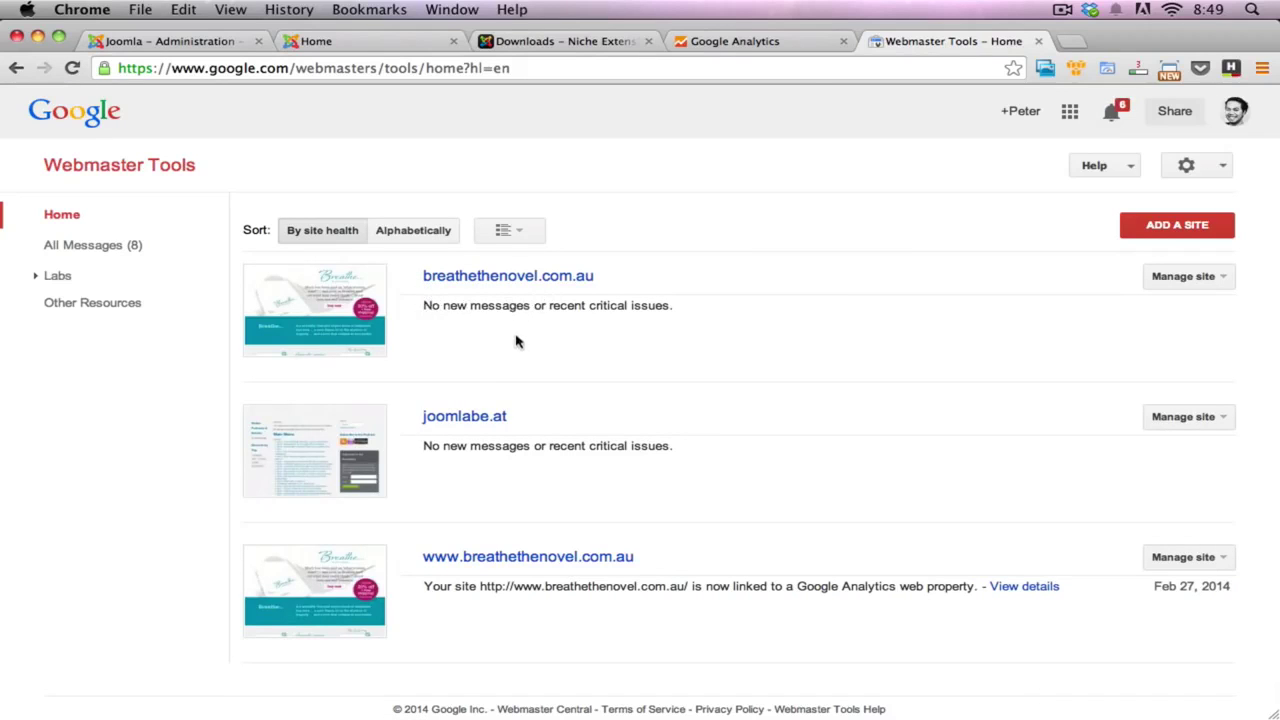
Step: Open the joomlabe.at site in Webmaster Tools and view its verification details
left_click(495, 420)
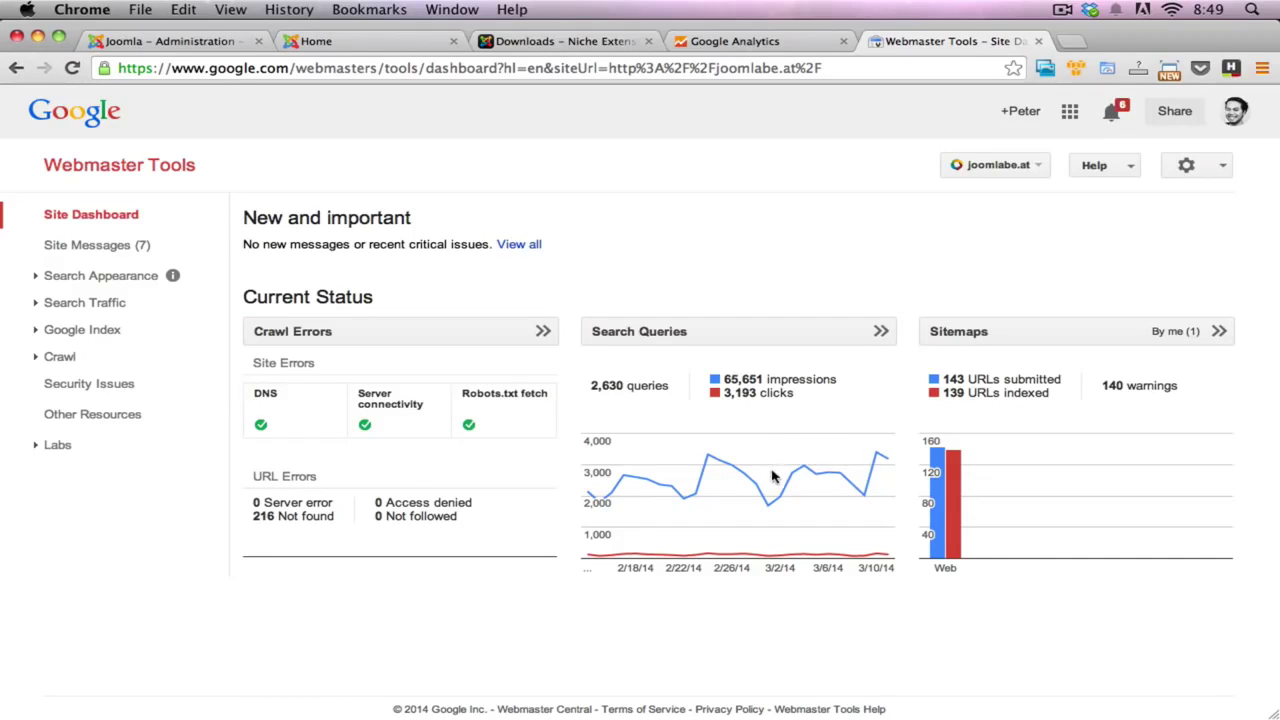
left_click(1224, 170)
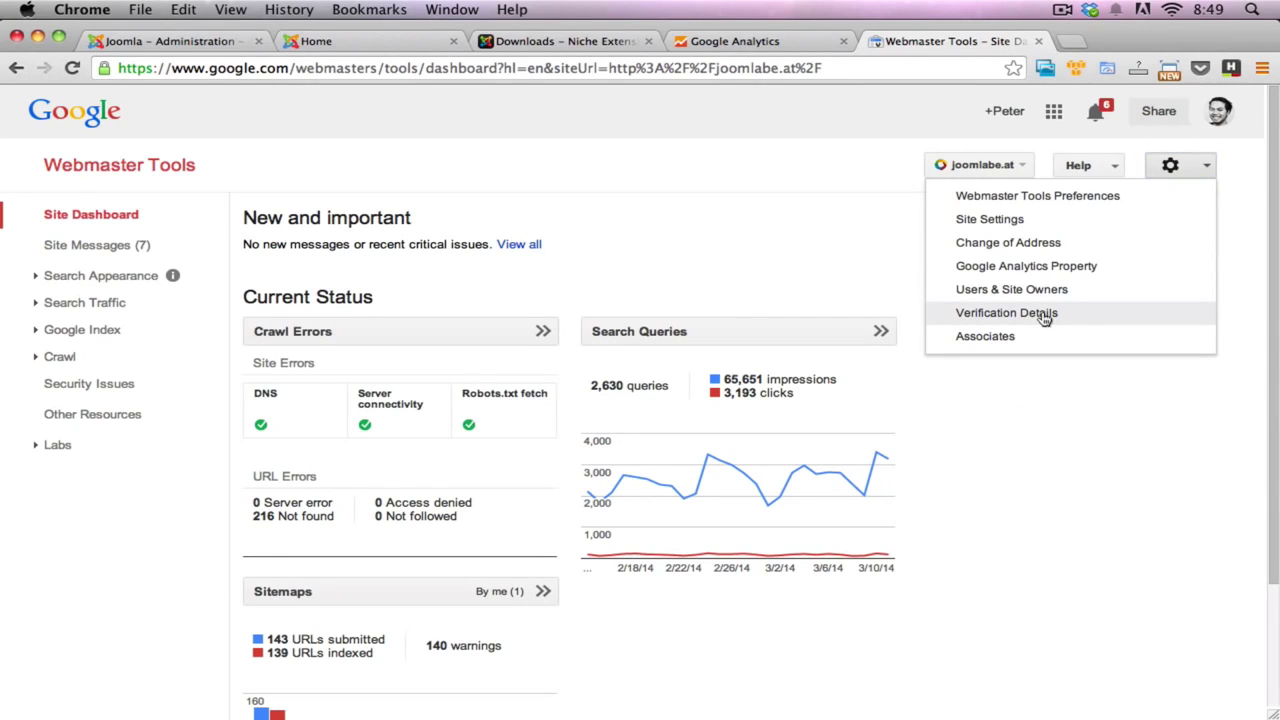
left_click(1050, 317)
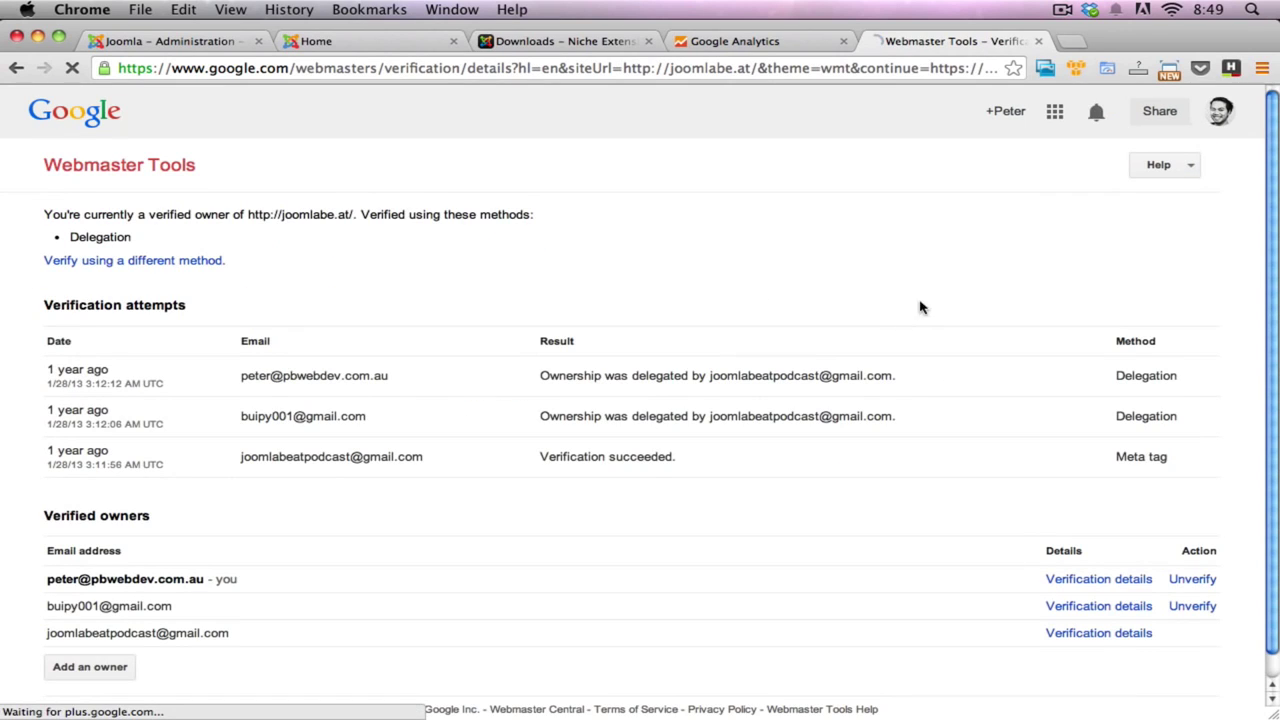
Step: Choose the HTML tag method among the alternative verification methods for joomlabe.at and highlight the code in its meta tag
left_click(119, 263)
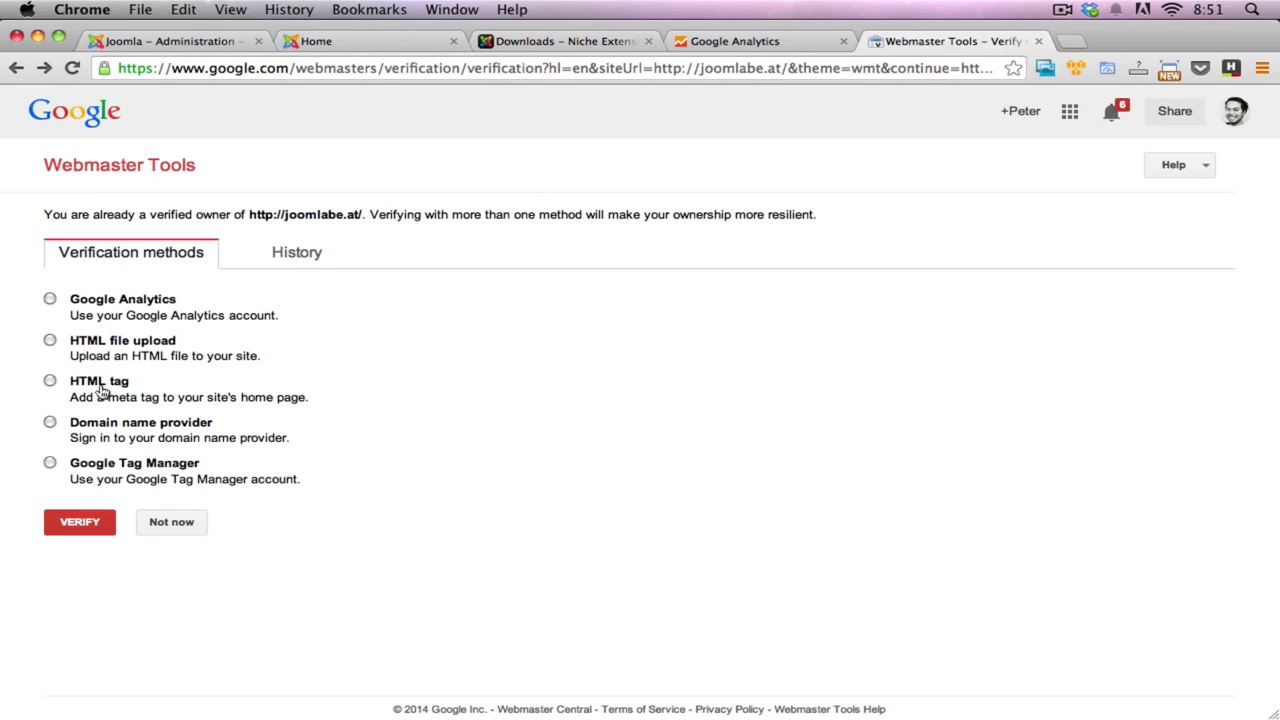
left_click(50, 383)
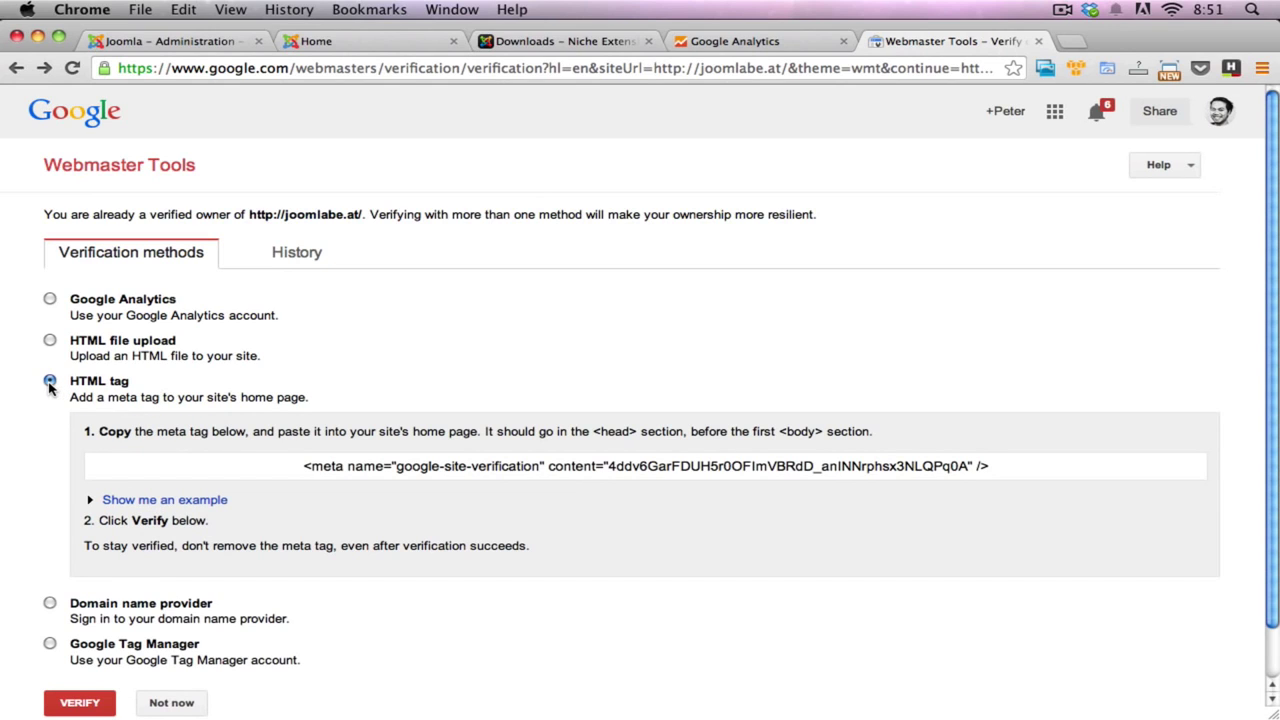
left_click(310, 466)
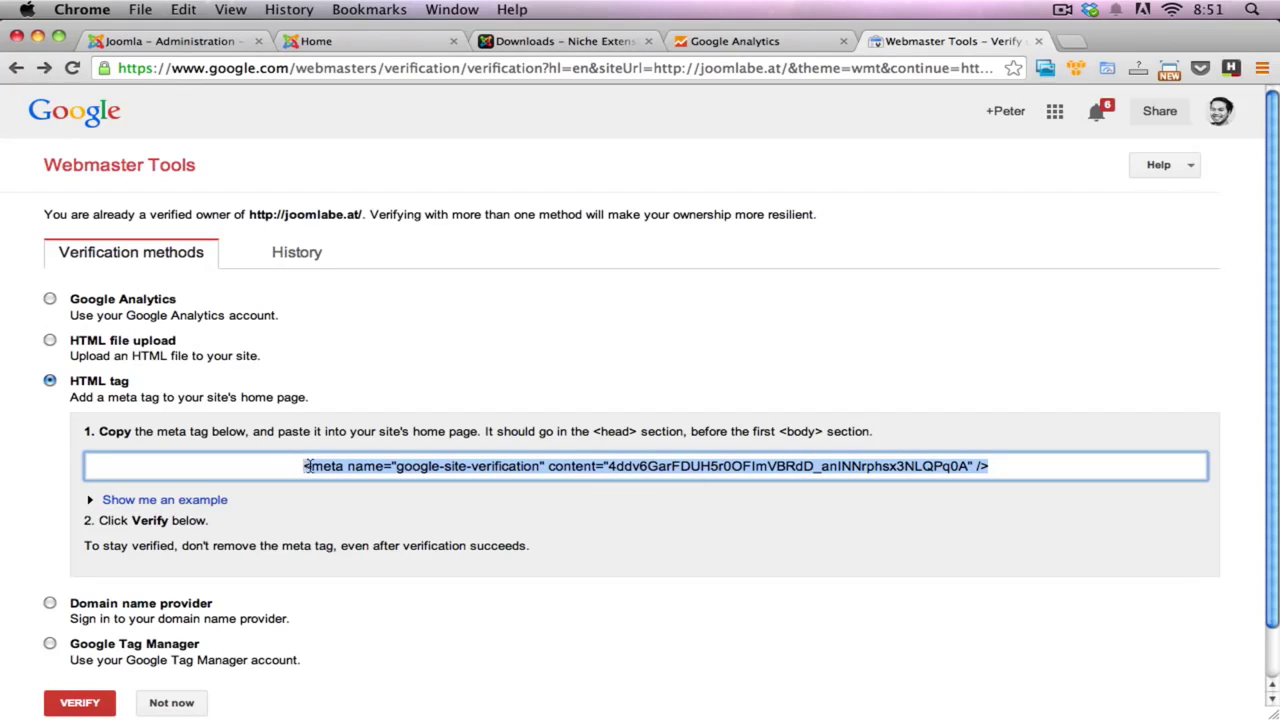
left_click(627, 476)
left_click_drag(627, 470, 966, 474)
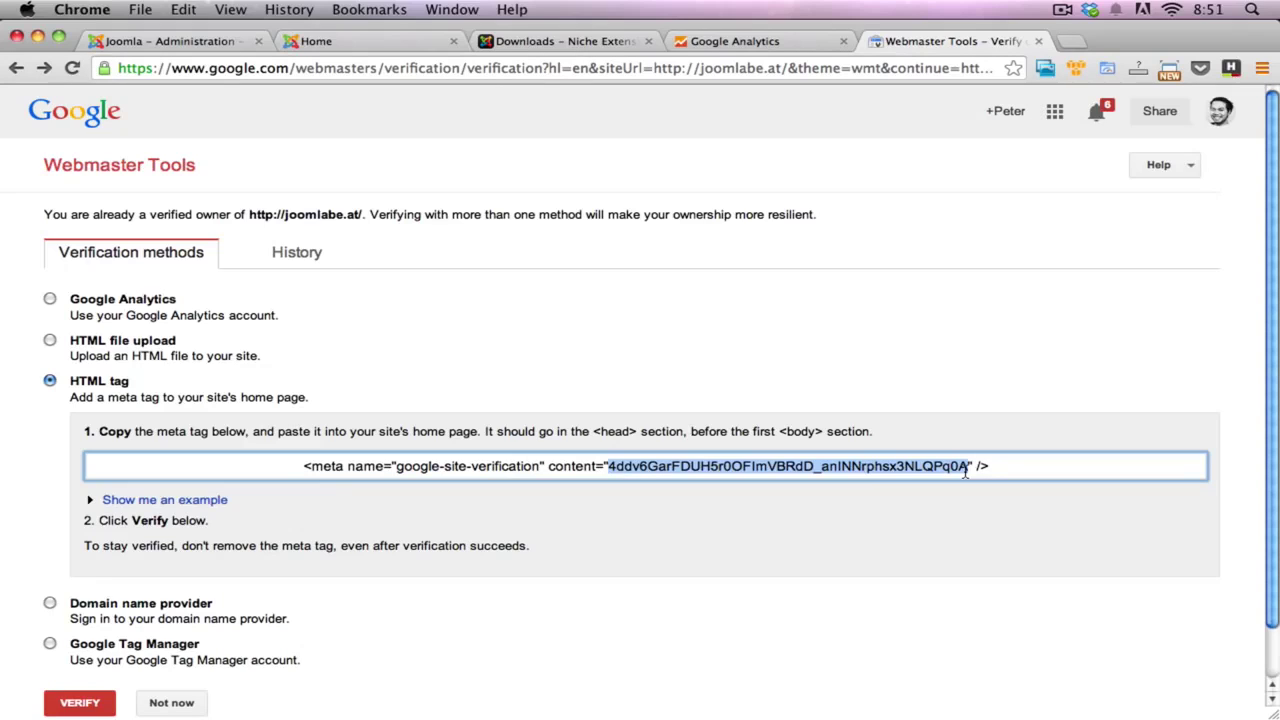
left_click_drag(966, 474, 962, 474)
Step: Paste the whole verification meta tag into the browser's address bar and copy only the verification code from its content attribute
left_click(436, 470)
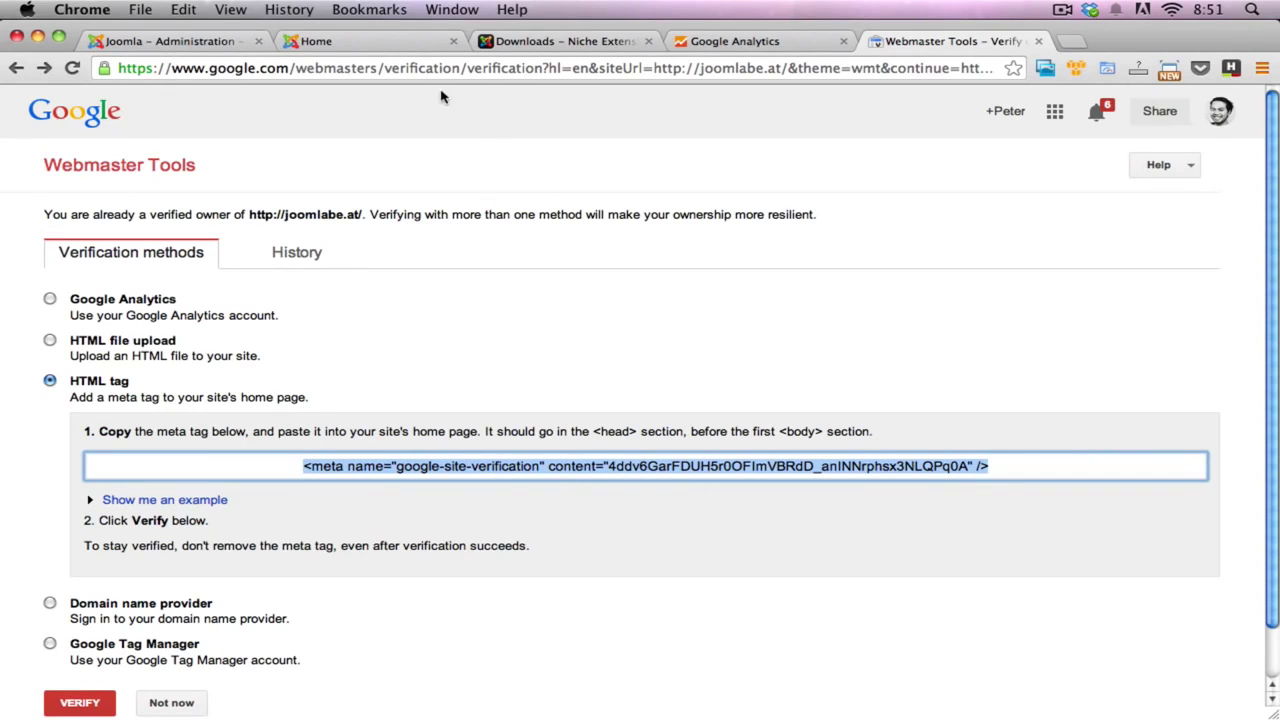
left_click(416, 70)
type("<meta name=\"google-site-verification\" content=\"4ddv6GarFDUH5r0OFlmVBRdD_anINNrphsx3NLQPq0A\" />")
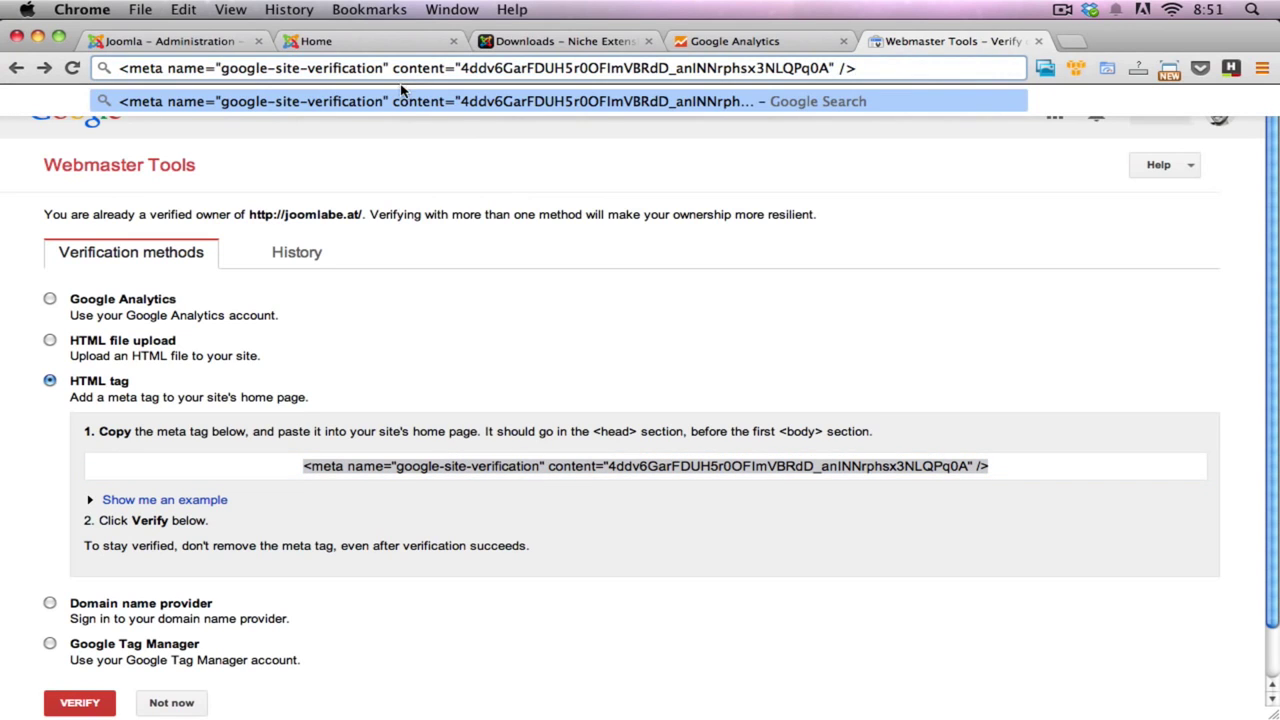
left_click(452, 180)
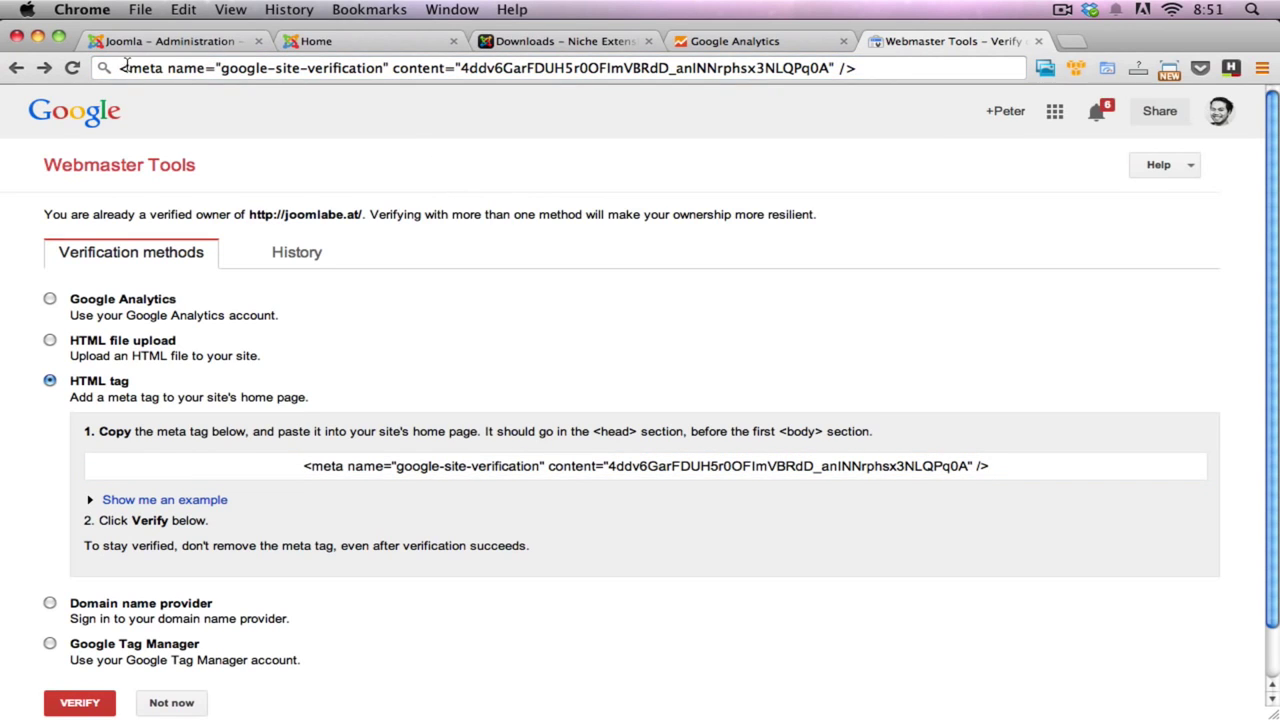
left_click_drag(461, 72, 824, 70)
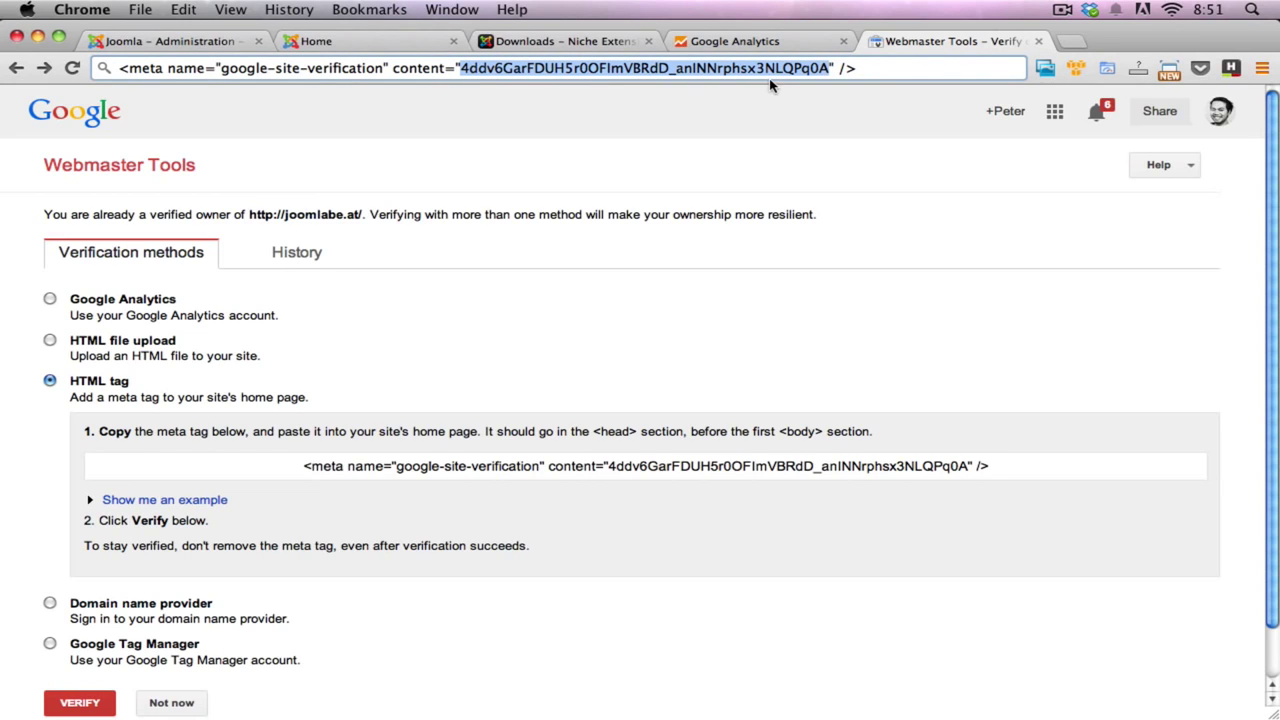
key("super+c")
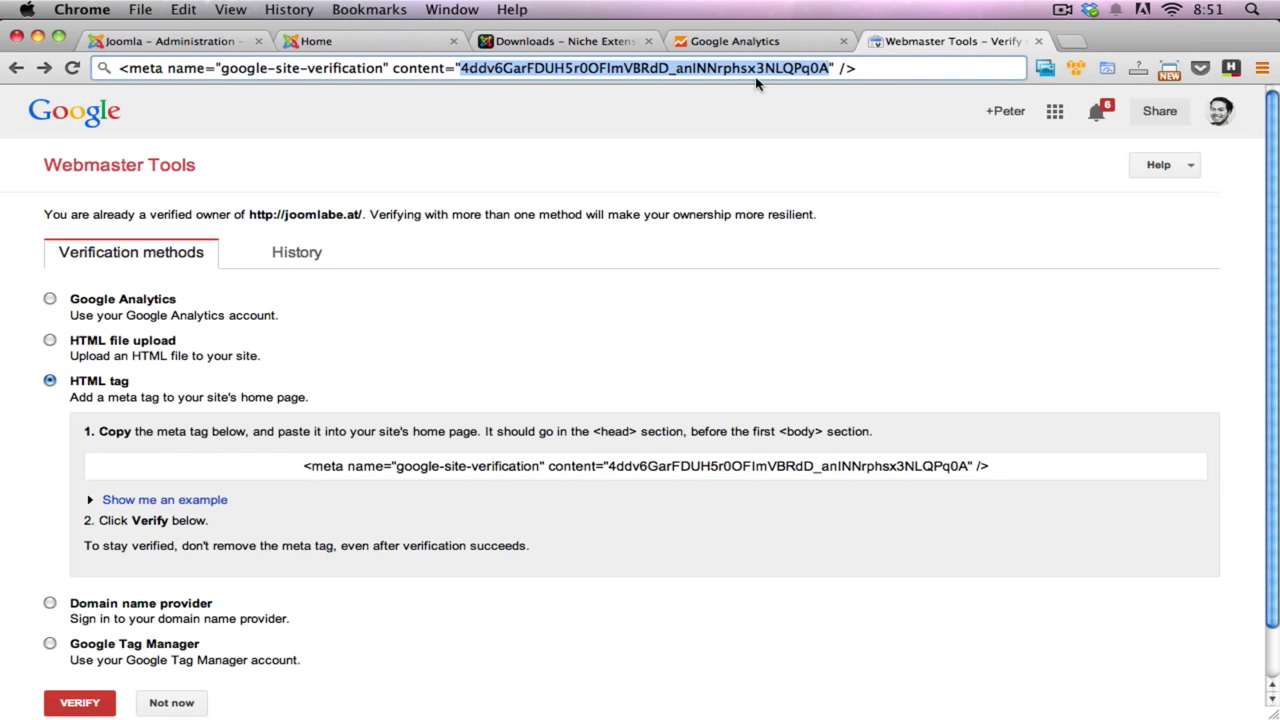
Step: Paste the copied verification code into the plugin's Webmaster tools verification field in the Joomla administration
left_click(203, 44)
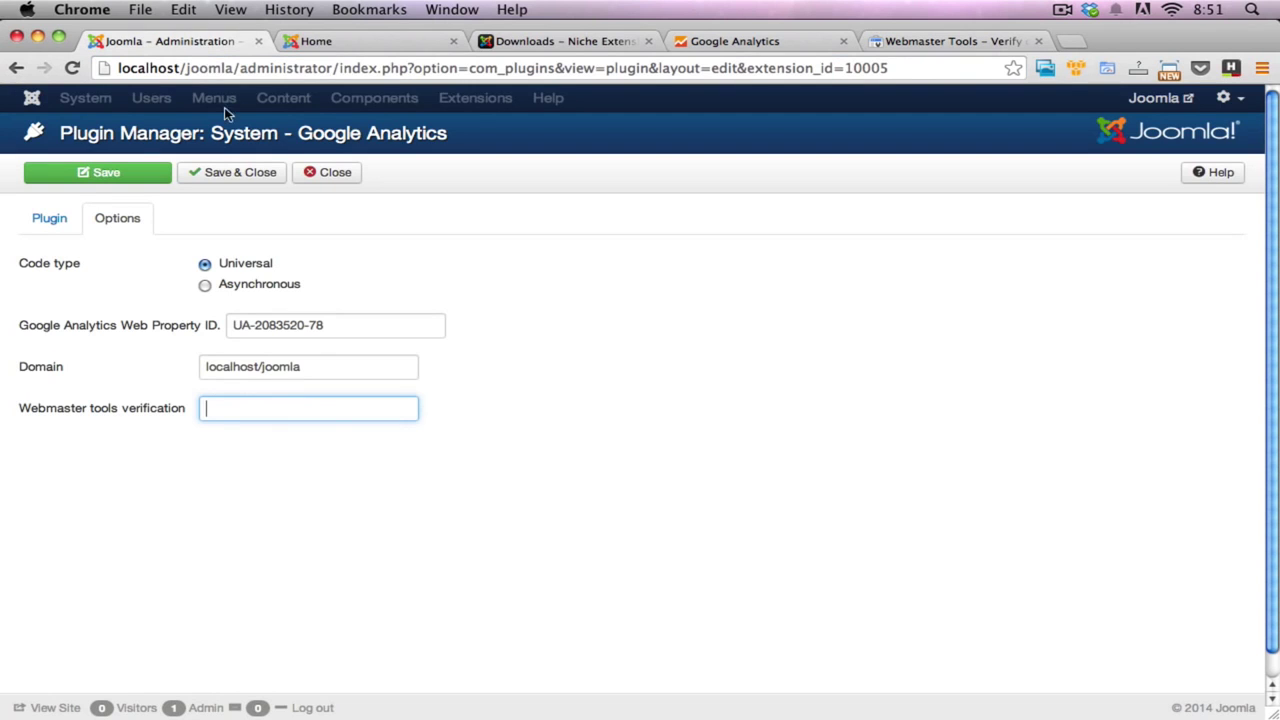
key("super+v")
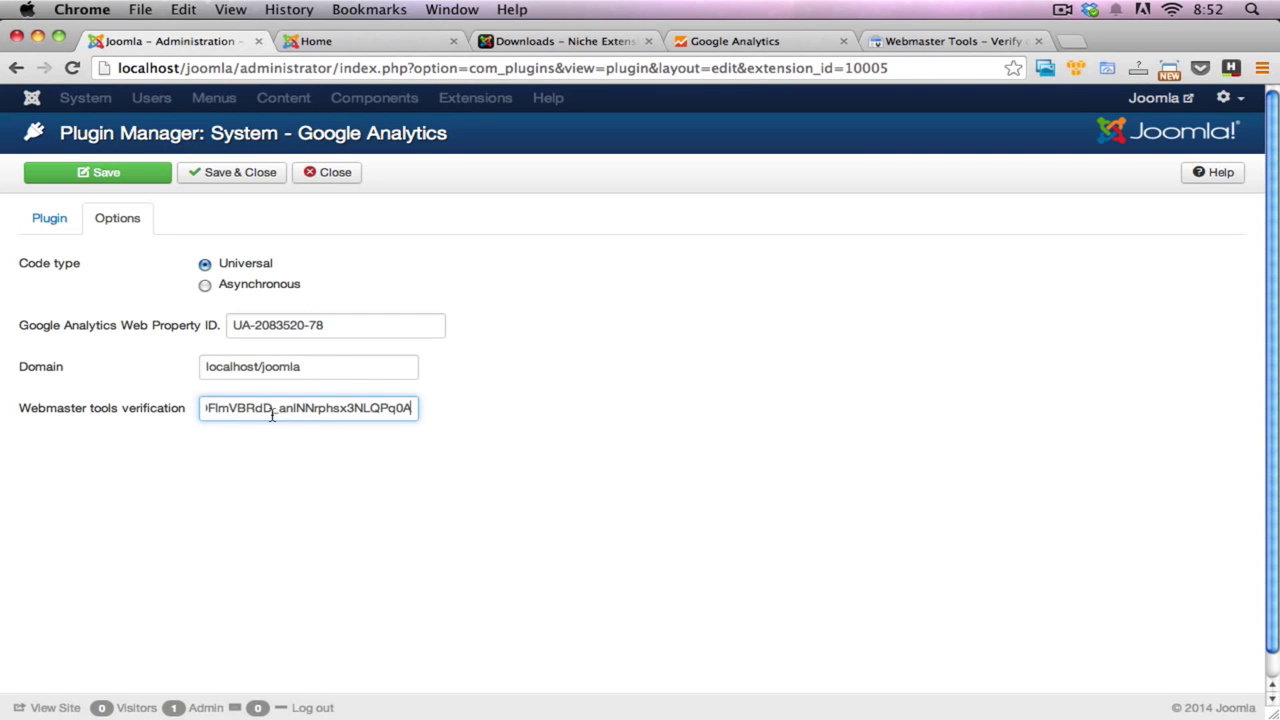
left_click(134, 411)
left_click(320, 414)
left_click_drag(338, 413, 476, 416)
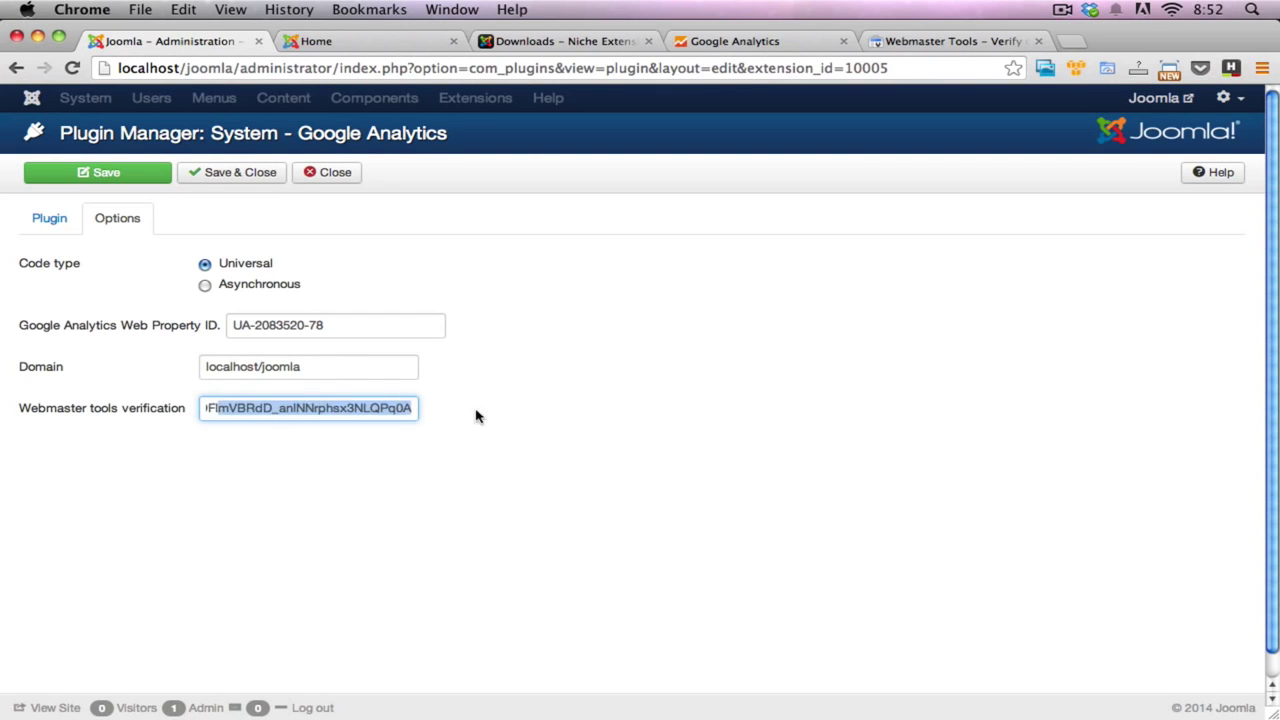
left_click(561, 414)
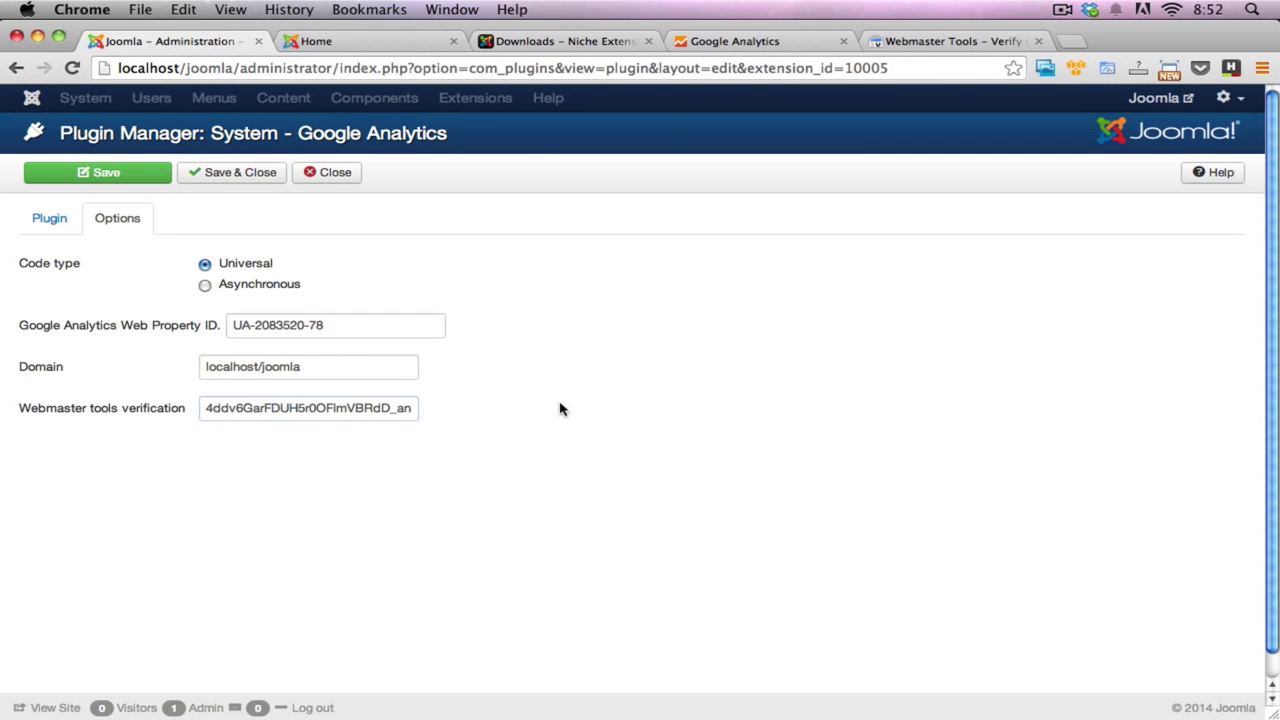
Step: Review the HTML tag instructions and the Verify option on the Webmaster Tools verification page
left_click(915, 41)
scroll(100, 660, "down", 1)
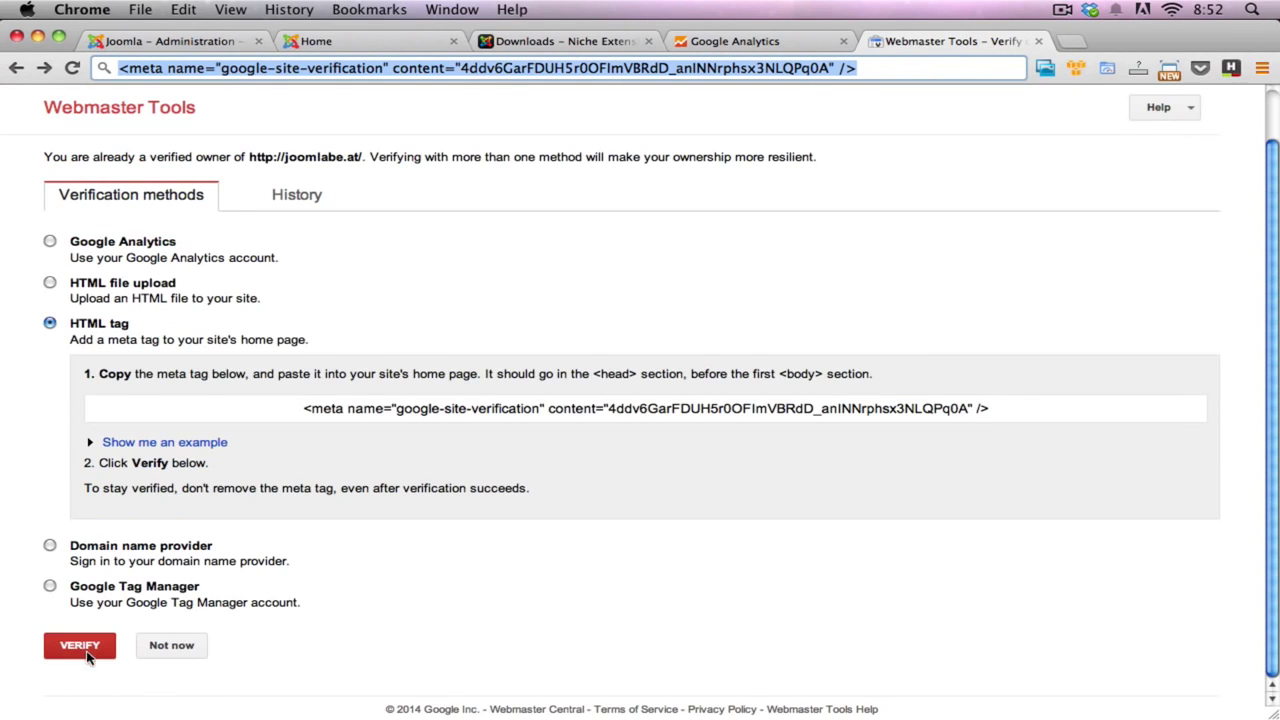
scroll(359, 455, "up", 1)
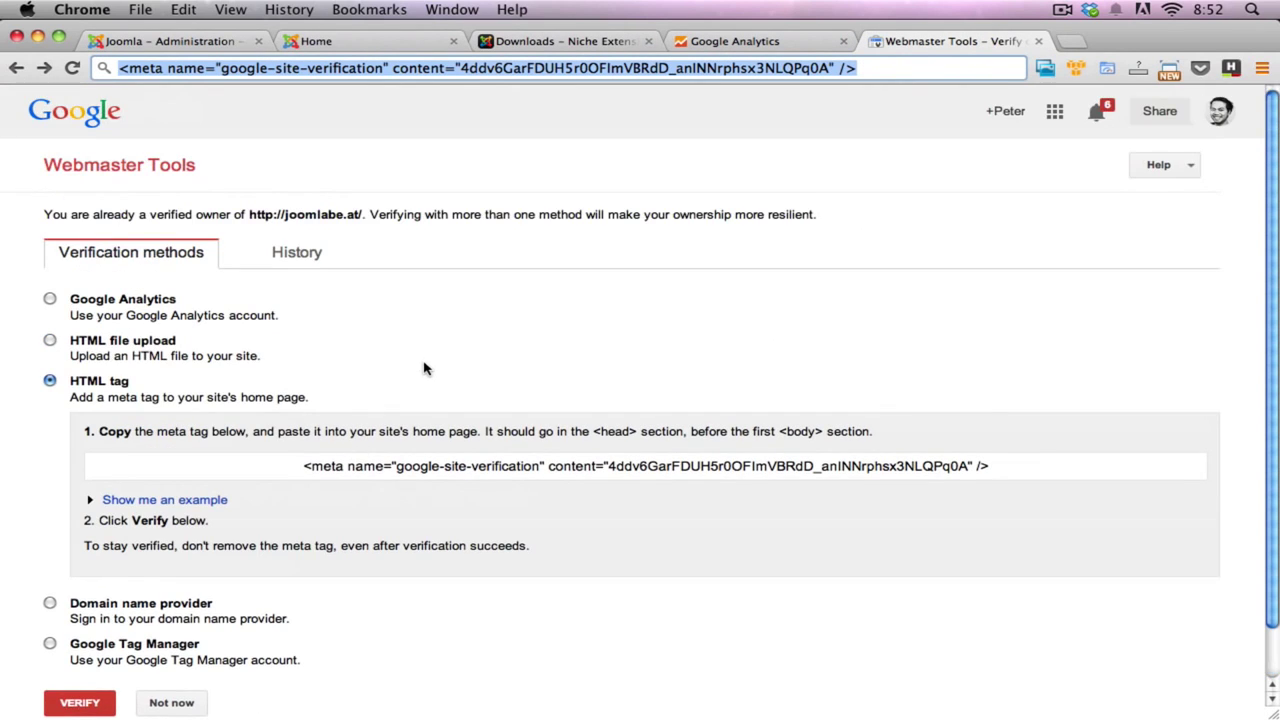
scroll(424, 368, "down", 1)
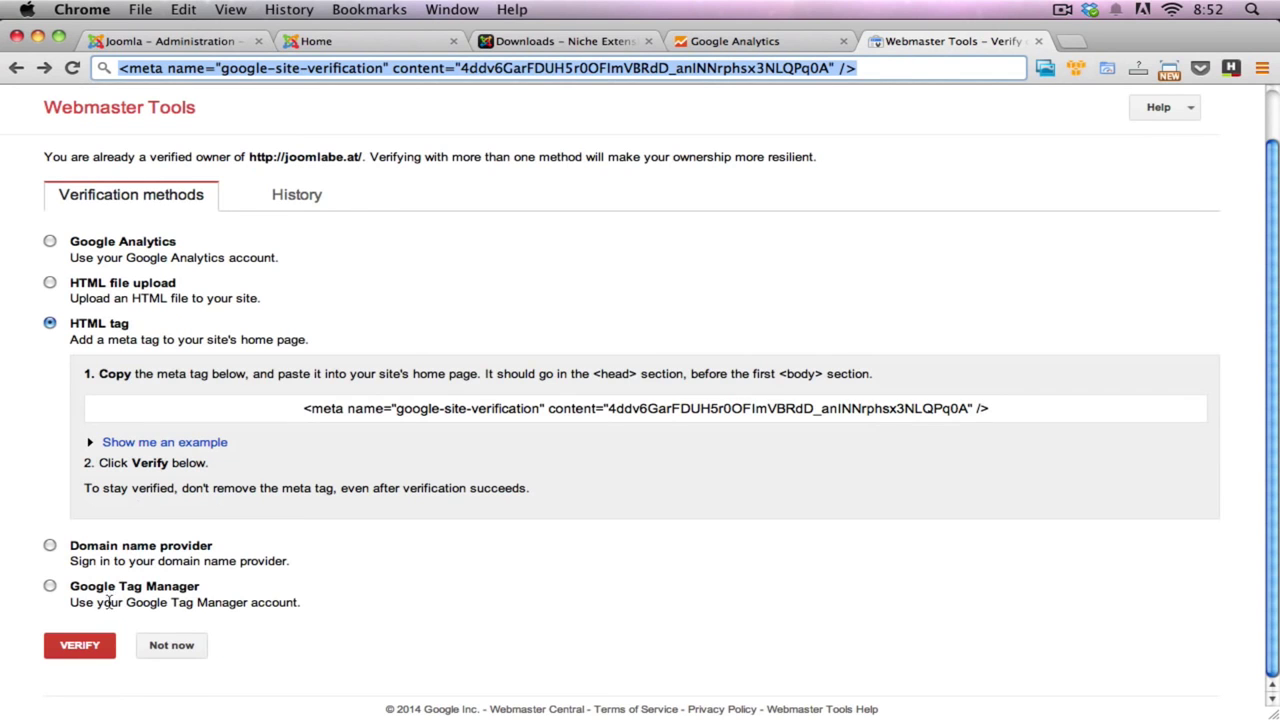
left_click(160, 41)
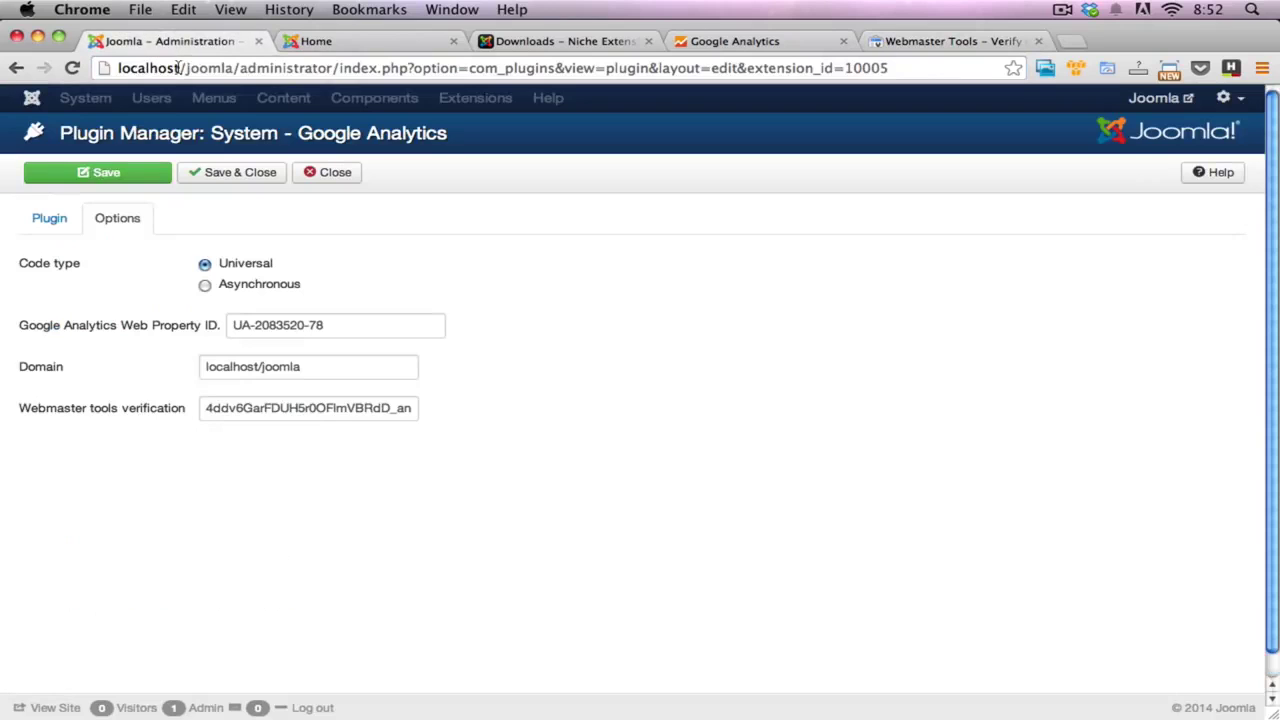
left_click(960, 41)
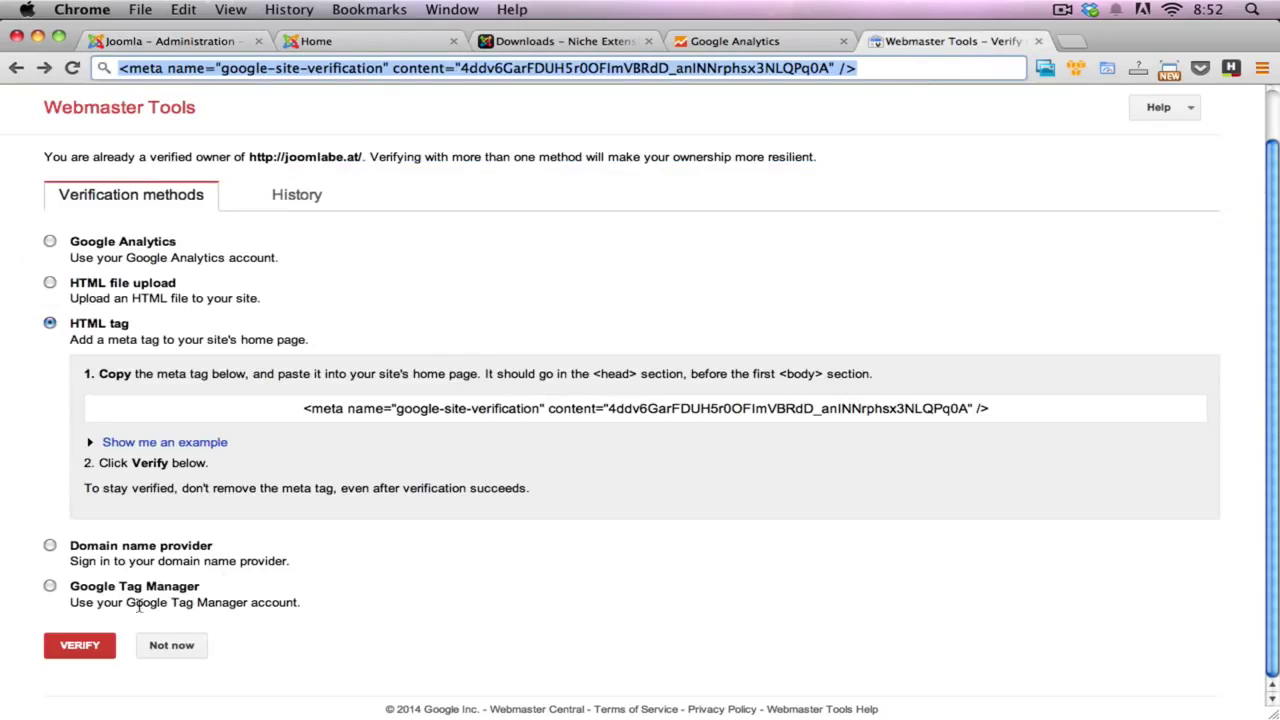
Step: Check the verification code in the Google Analytics plugin's options and save the plugin
key("super+1")
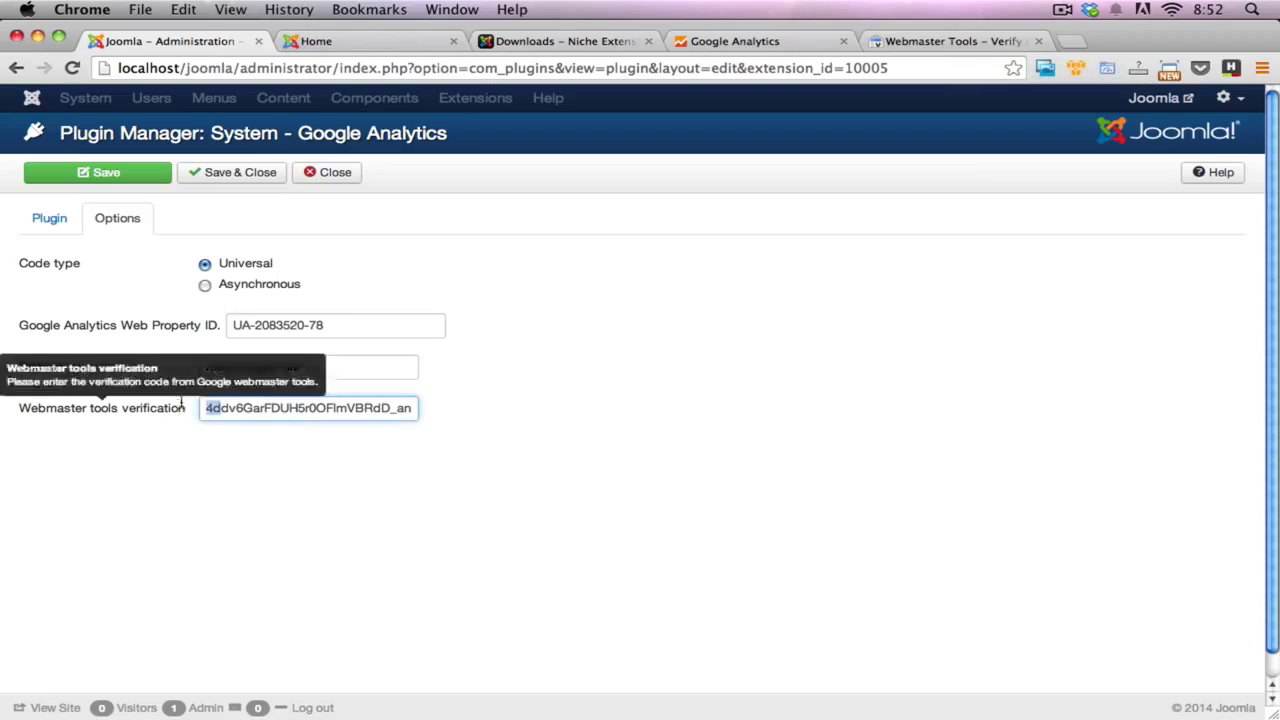
left_click_drag(223, 412, 478, 412)
left_click(478, 412)
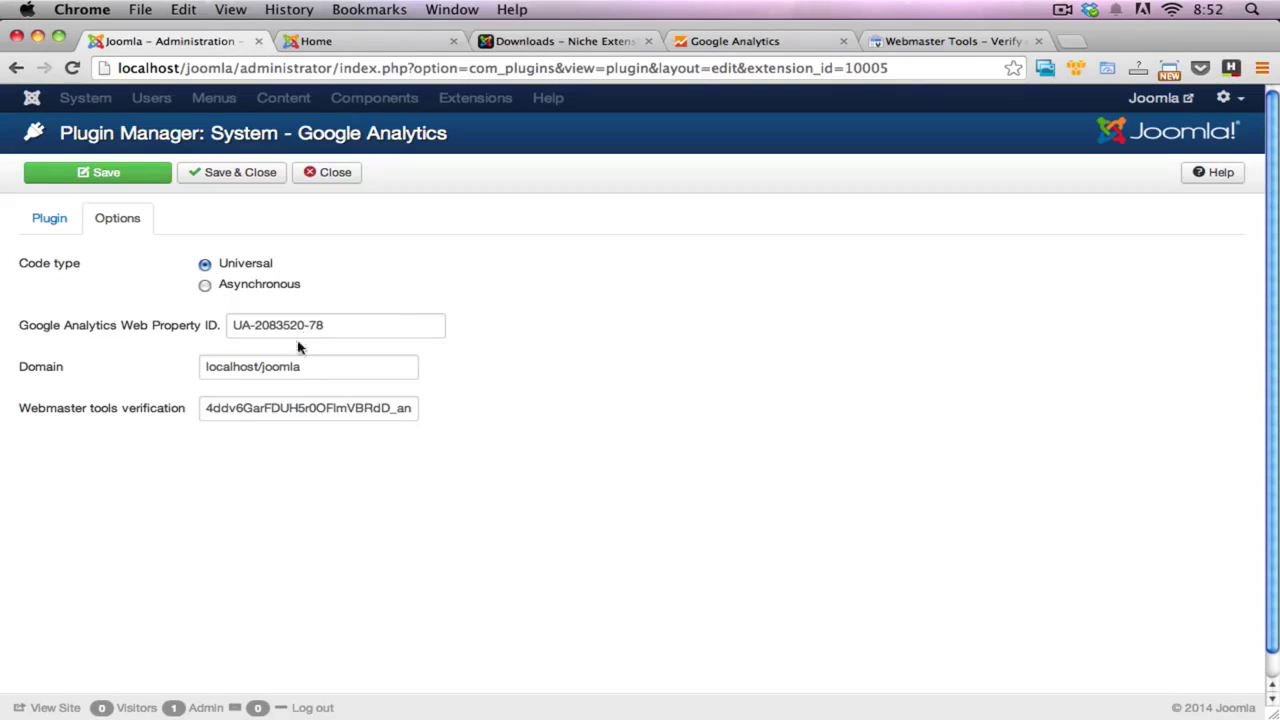
left_click(118, 176)
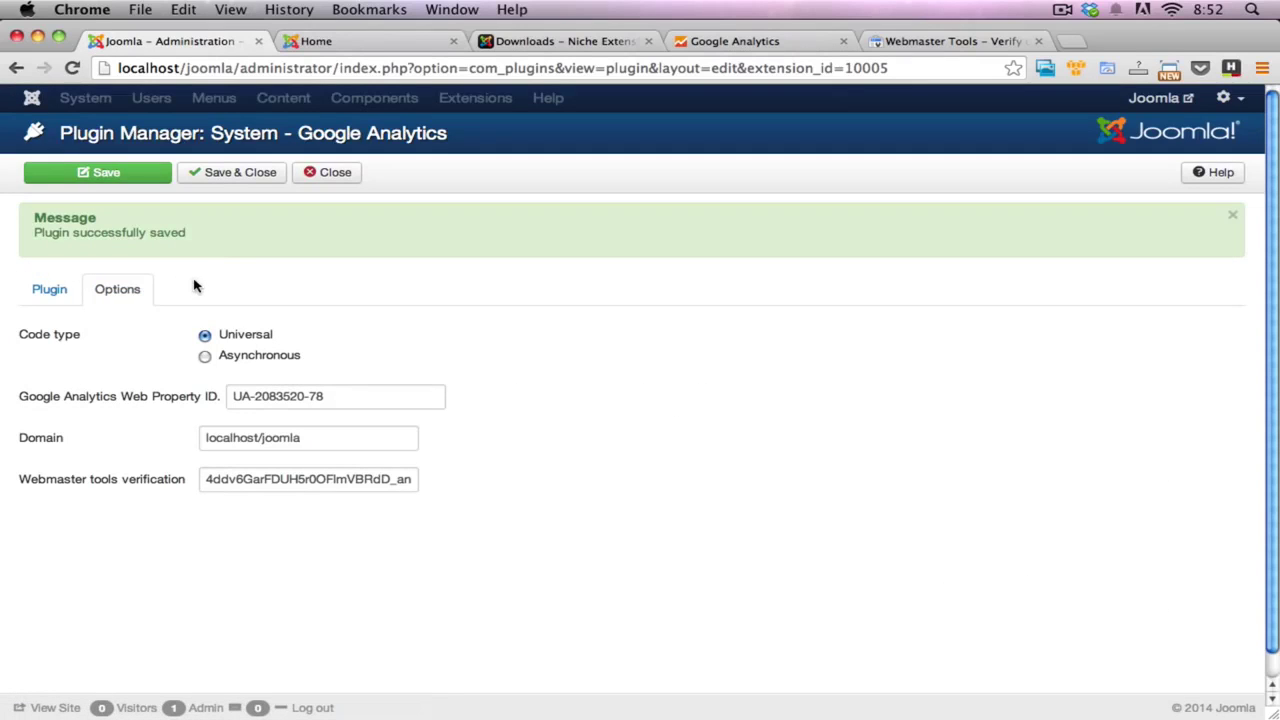
Step: Reload the Joomla site's home page and open its page source
left_click(322, 42)
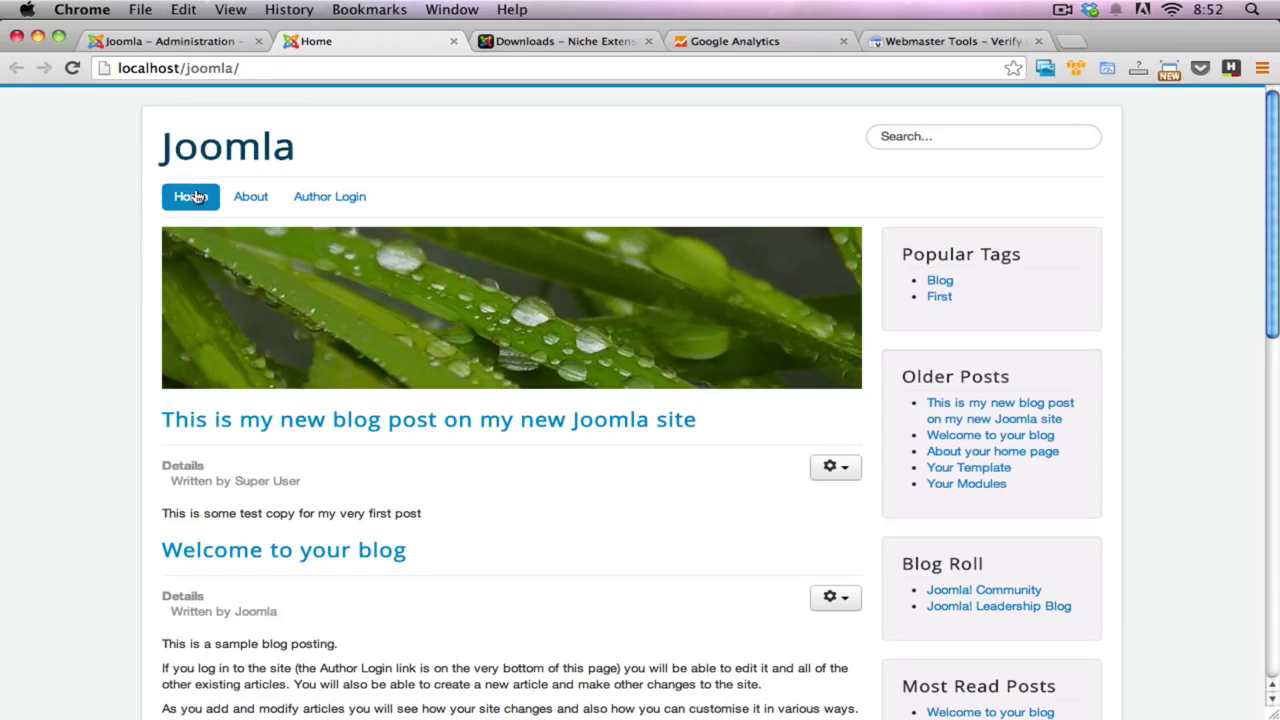
left_click(175, 142)
right_click(98, 205)
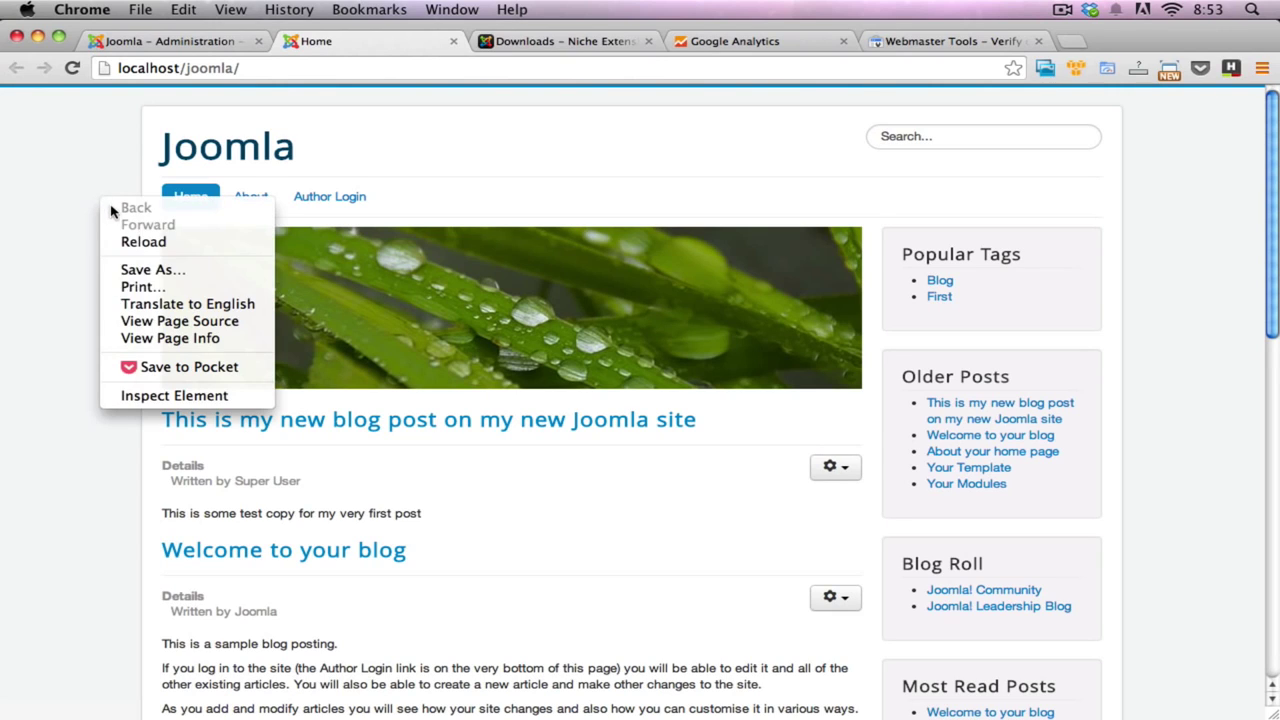
left_click(178, 322)
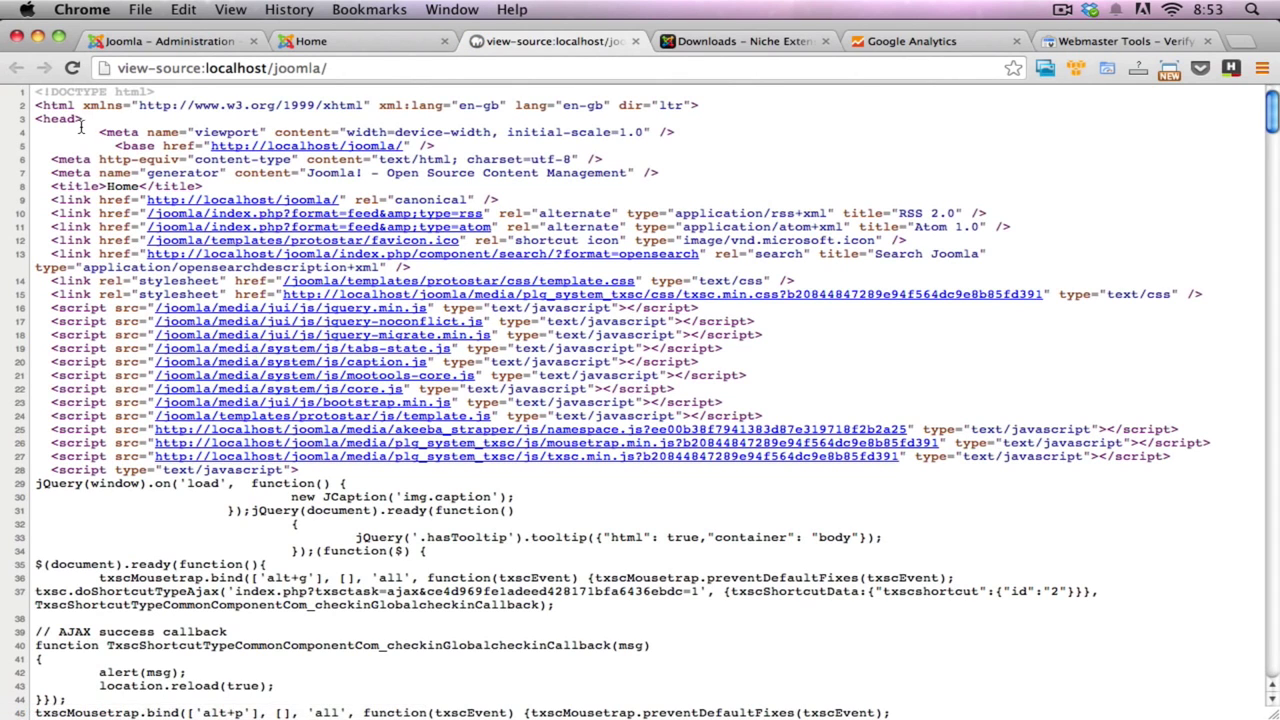
Step: Examine the head section of the page source for the google-site-verification meta tag and the Google Analytics script
left_click_drag(82, 120, 107, 262)
scroll(107, 262, "down", 3)
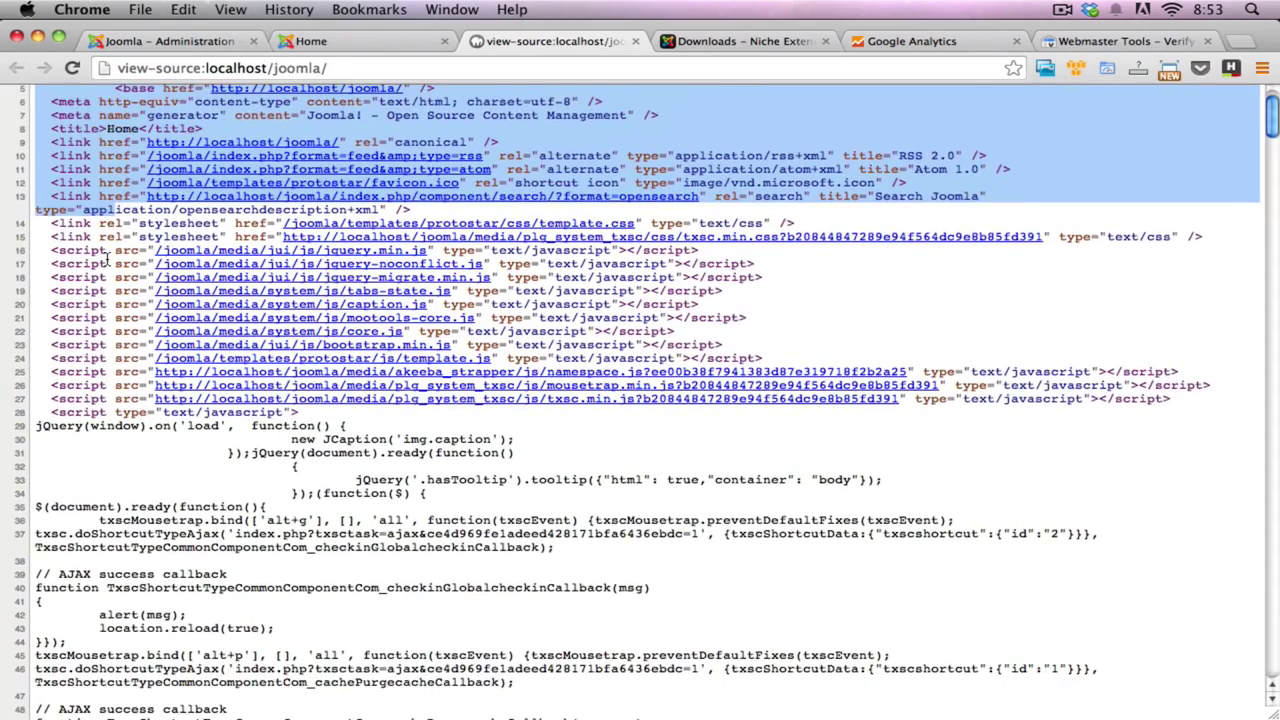
scroll(107, 262, "down", 8)
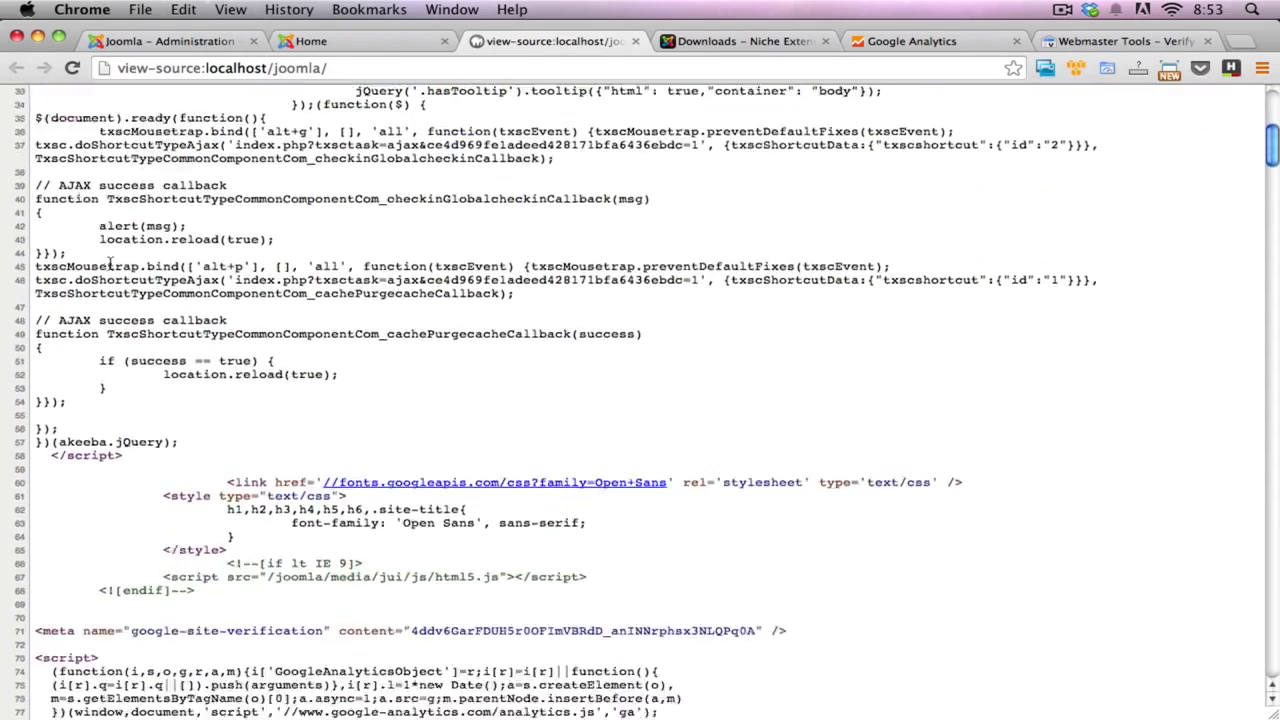
scroll(112, 268, "down", 4)
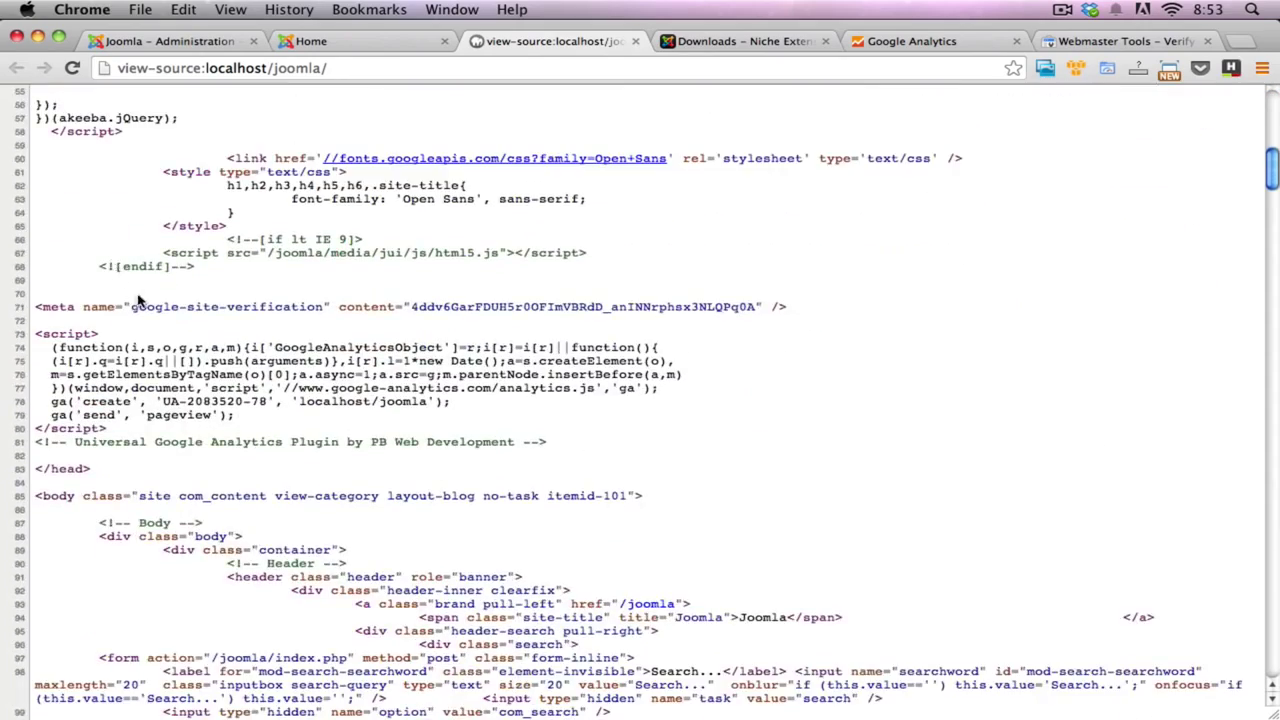
left_click_drag(90, 469, 33, 469)
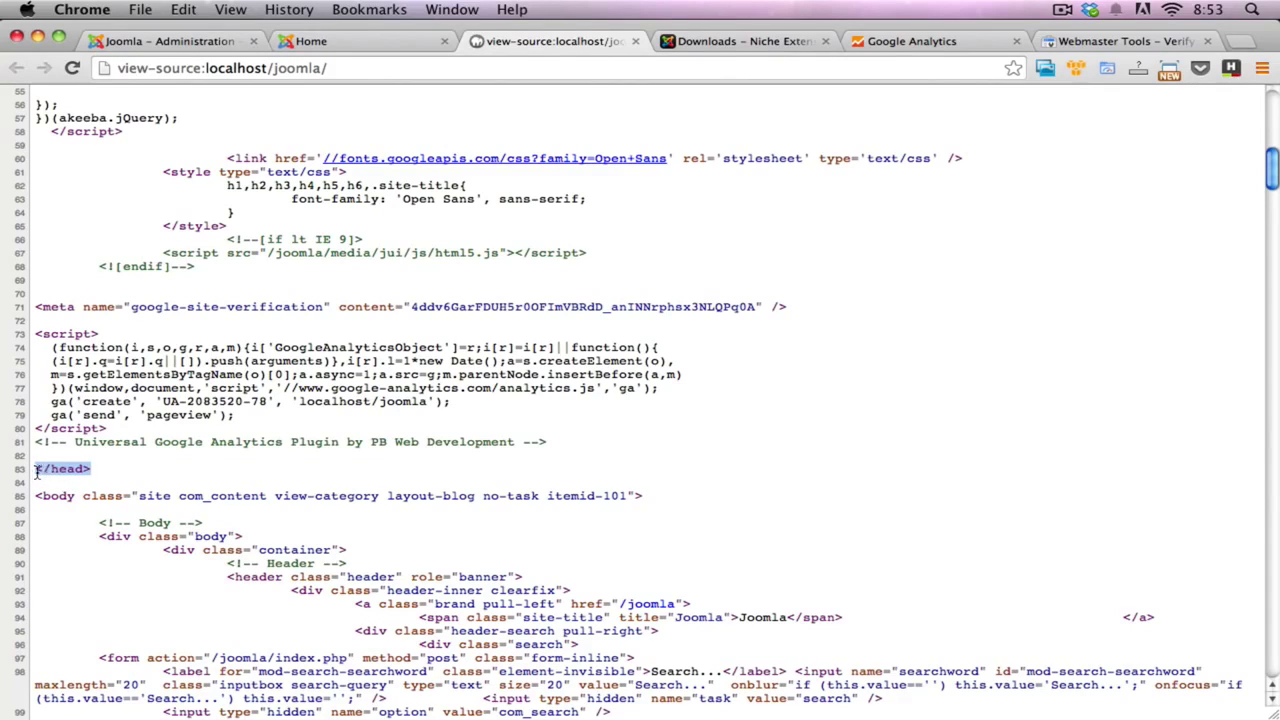
left_click(62, 347)
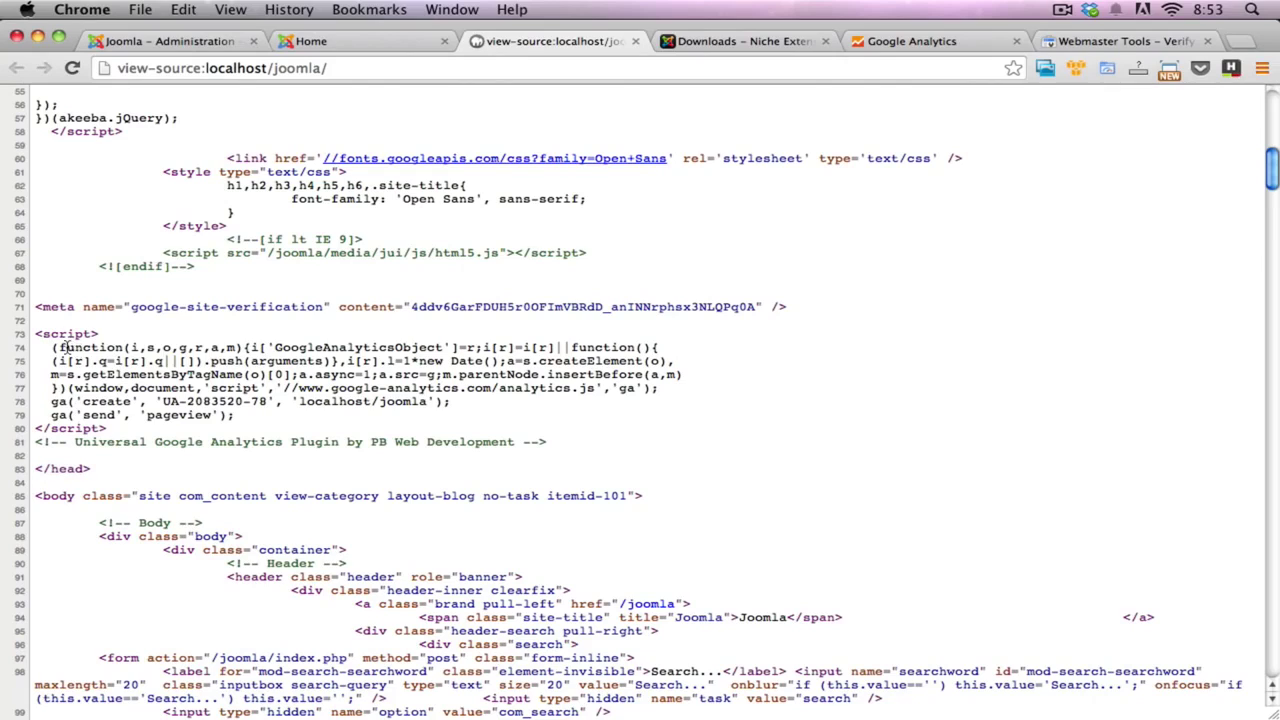
left_click_drag(44, 334, 476, 447)
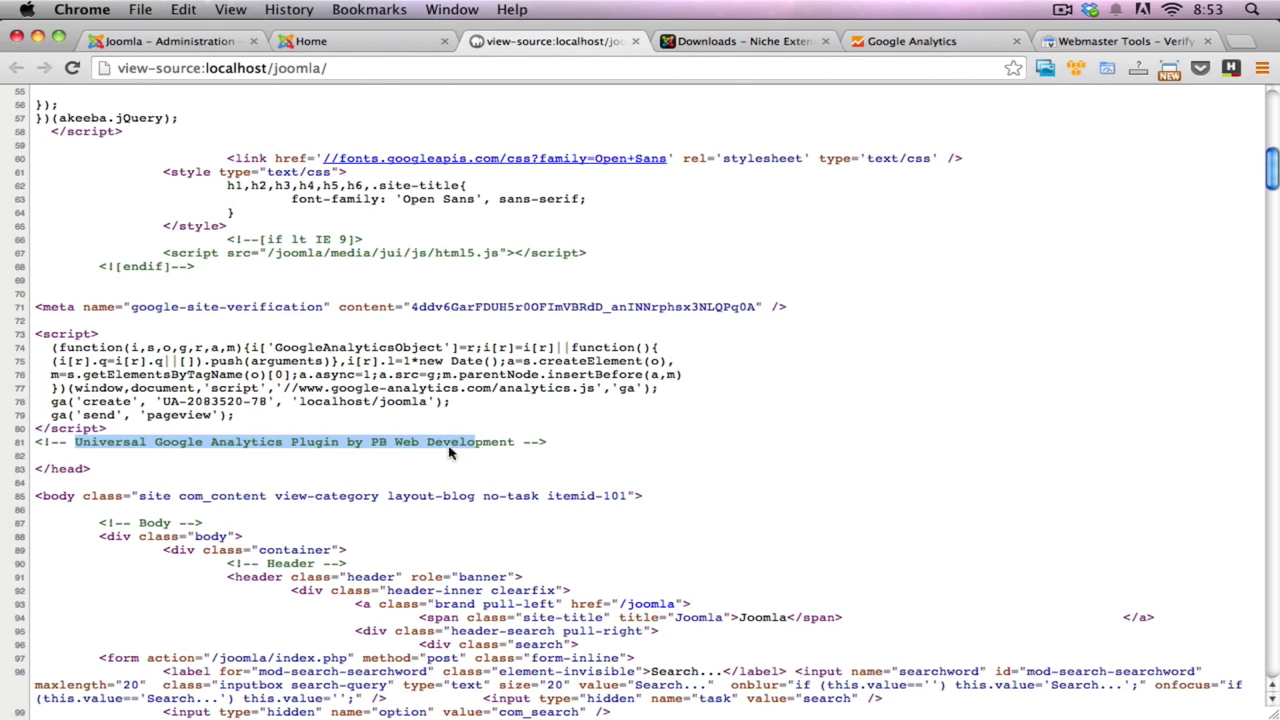
left_click(409, 440)
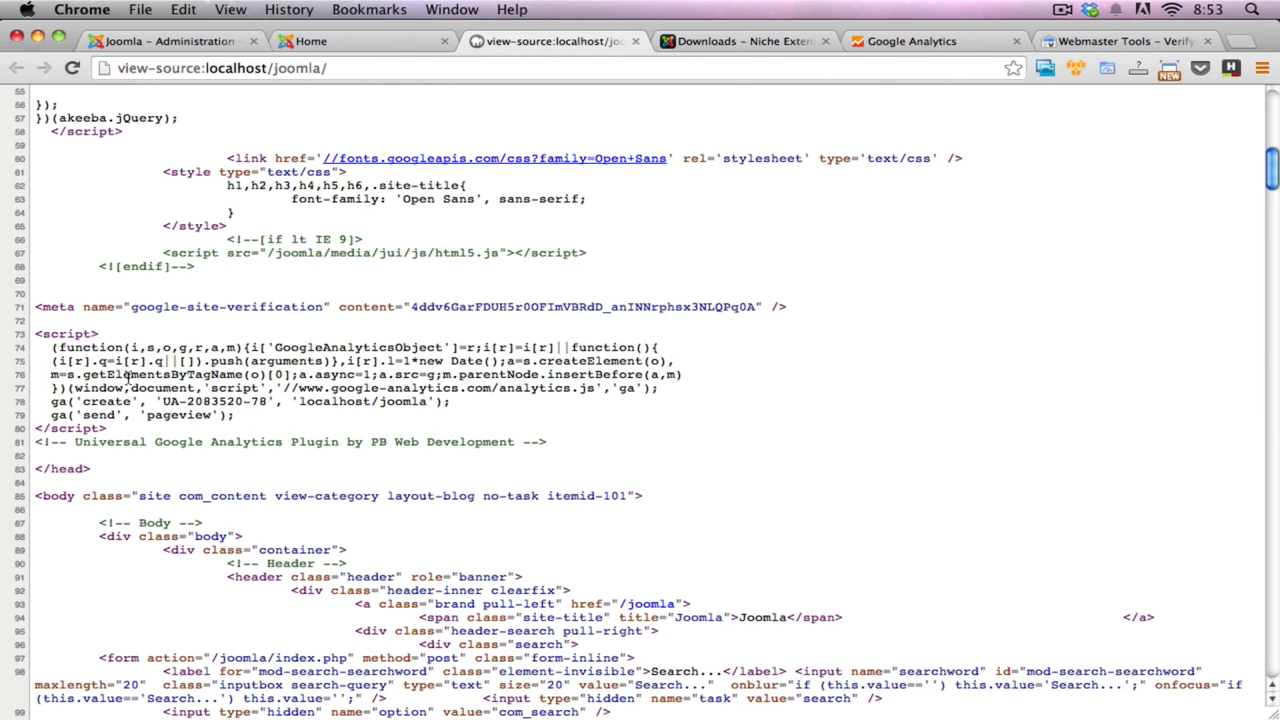
left_click_drag(110, 431, 28, 334)
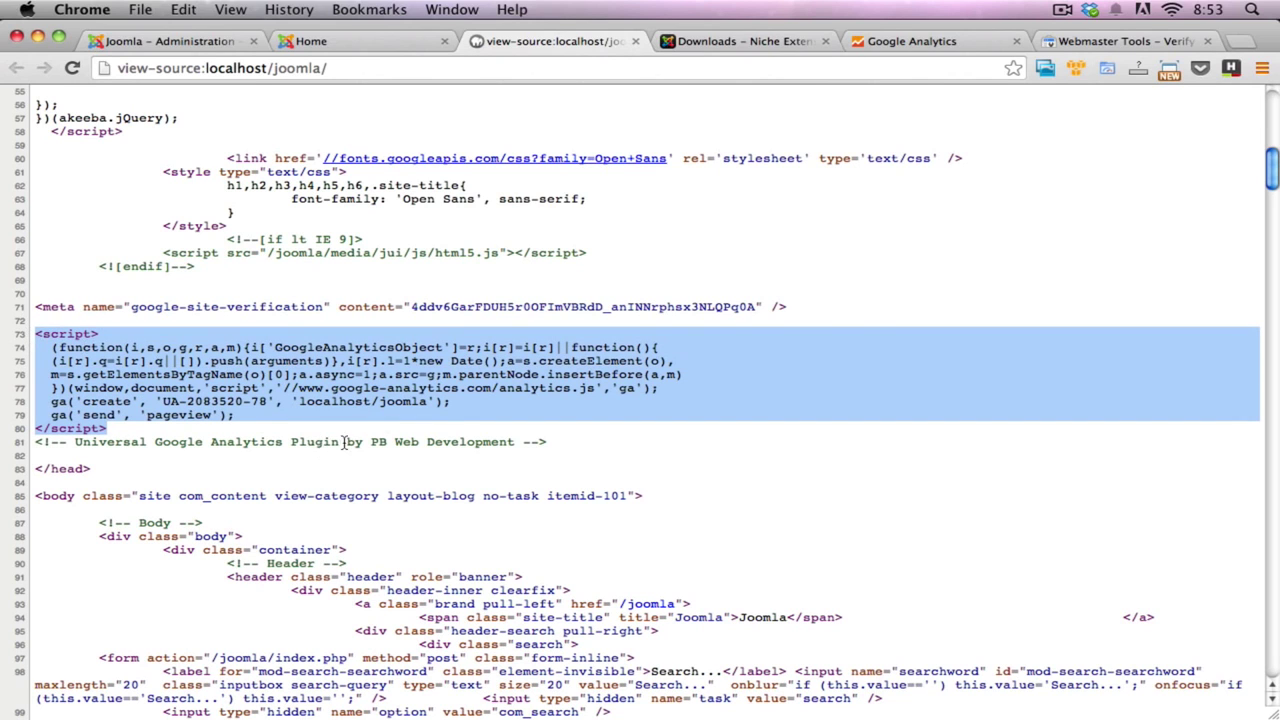
Step: View the website tracking code in Google Analytics to compare it with the script in the site's page source
left_click(950, 43)
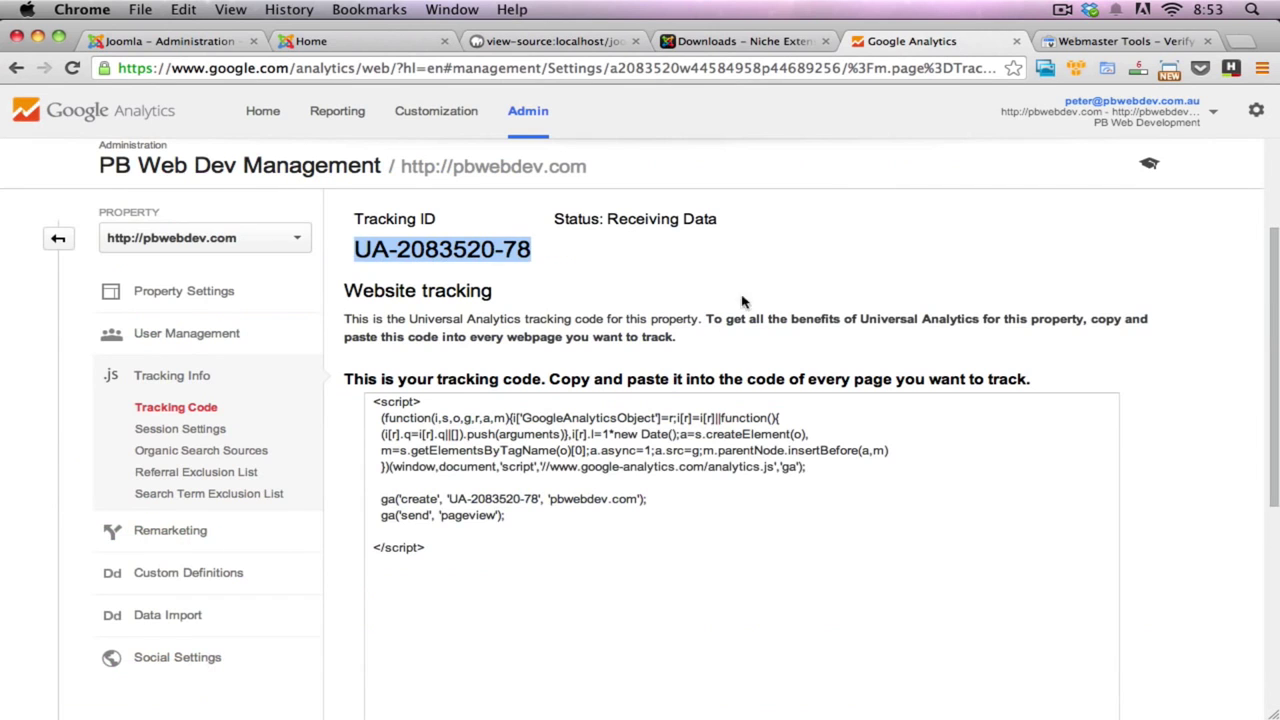
scroll(705, 335, "down", 3)
left_click(617, 370)
left_click(495, 375)
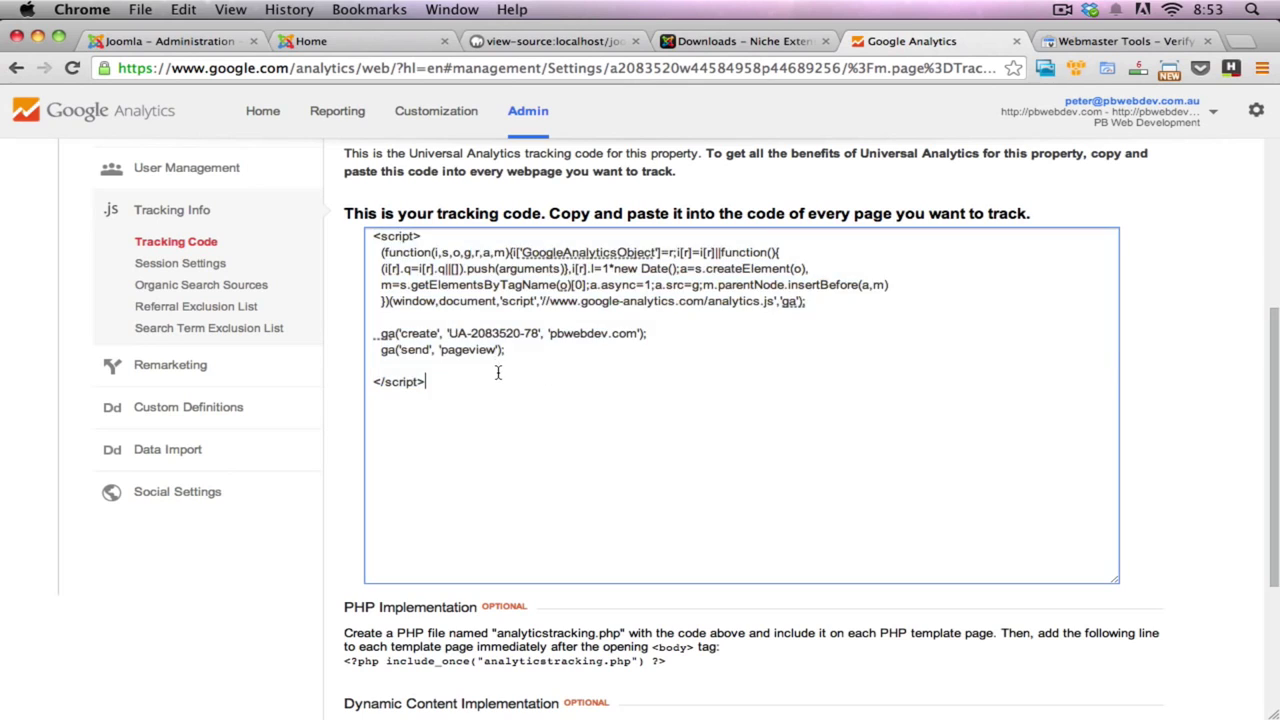
left_click(406, 318)
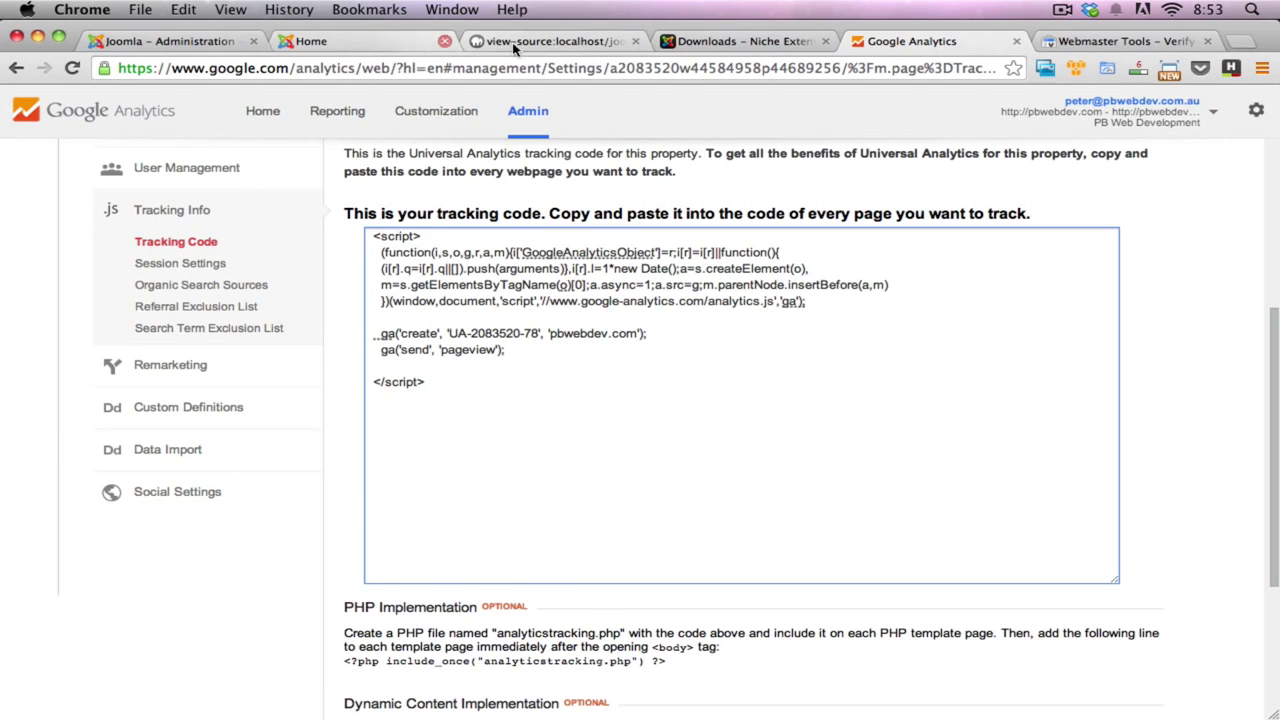
Step: Return to the site's page source and check the tracking ID and domain in the Google Analytics script's create call
left_click(545, 41)
left_click(166, 418)
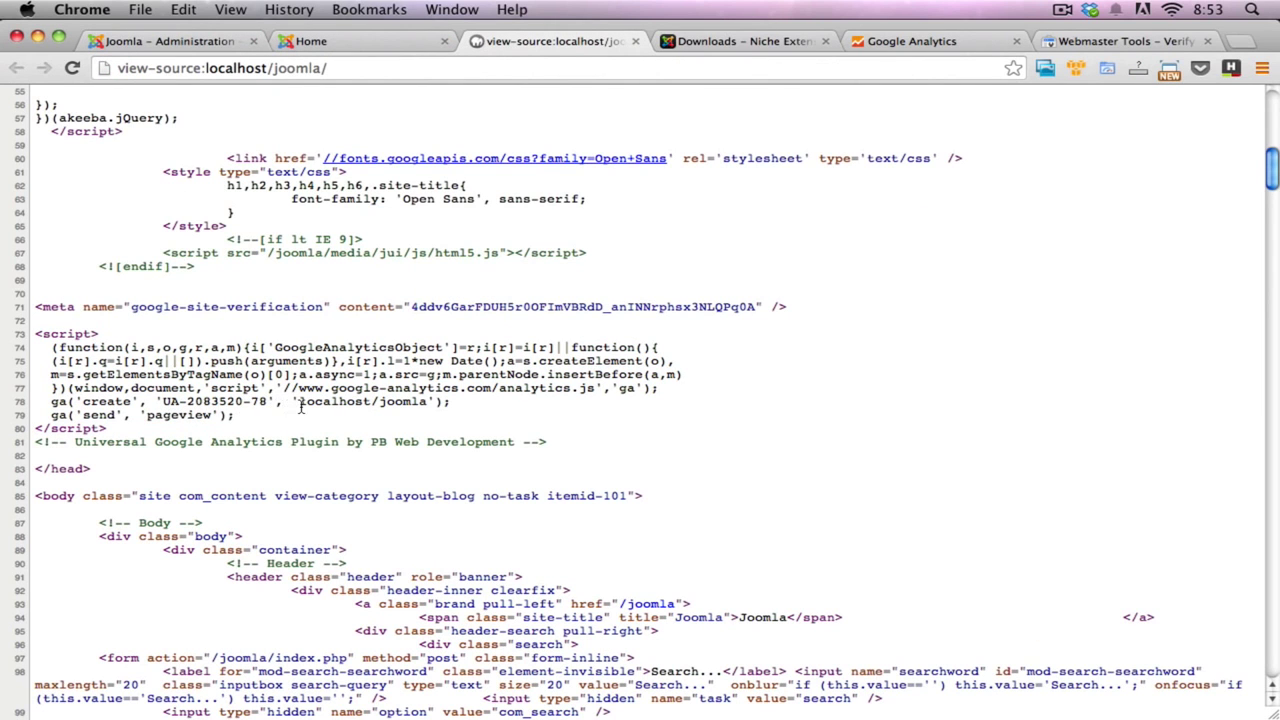
left_click_drag(298, 402, 430, 402)
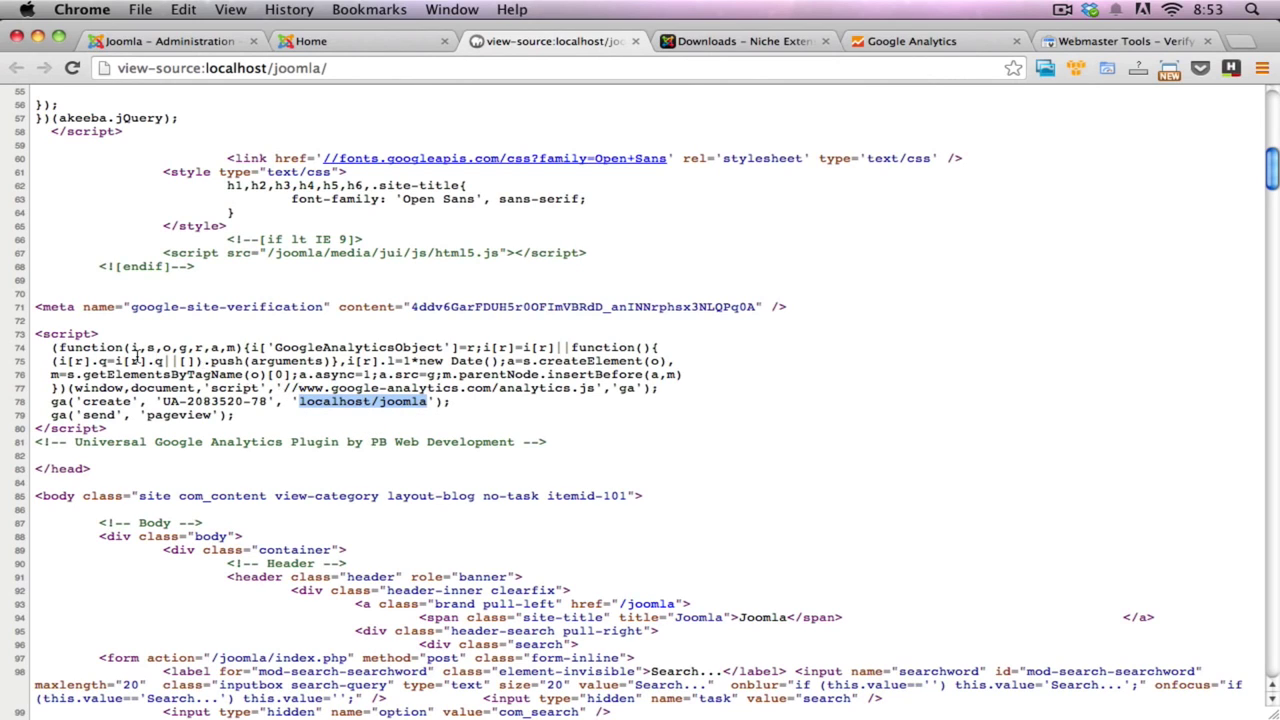
left_click(128, 358)
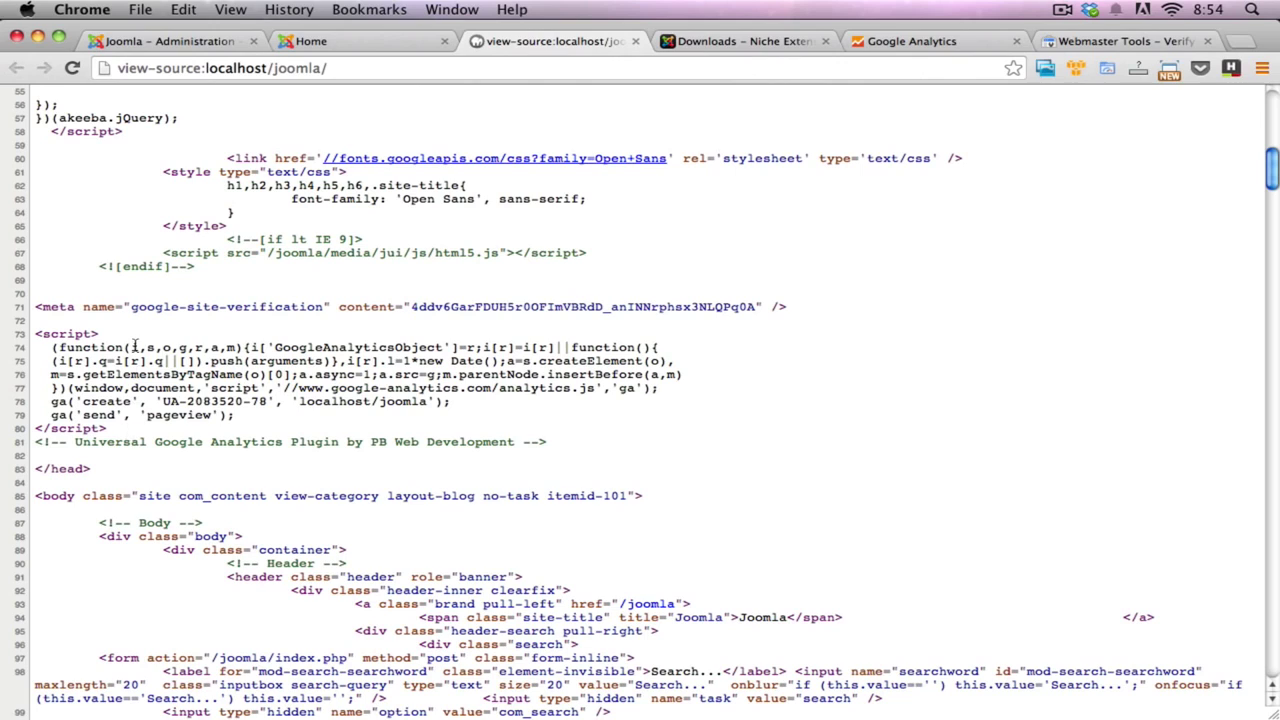
Step: Inspect the google-site-verification meta tag in the page source and highlight the verification code in its content attribute
left_click_drag(36, 310, 612, 310)
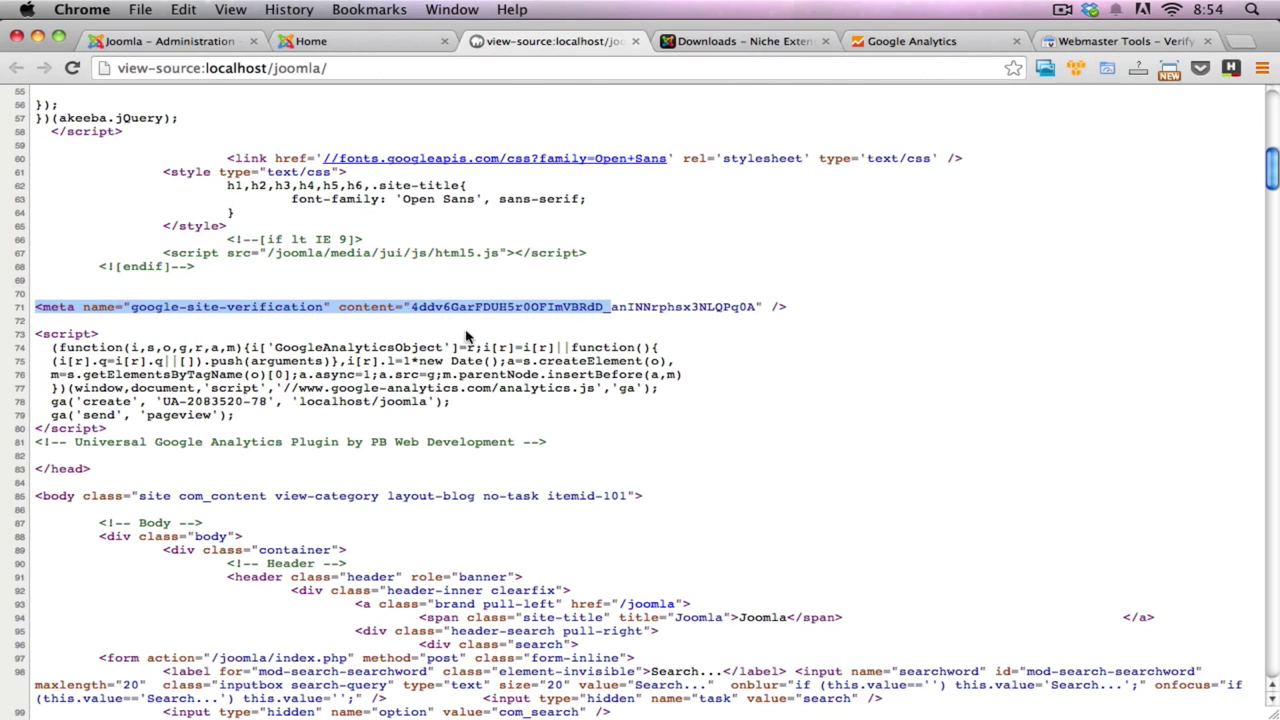
double_click(485, 310)
triple_click(485, 310)
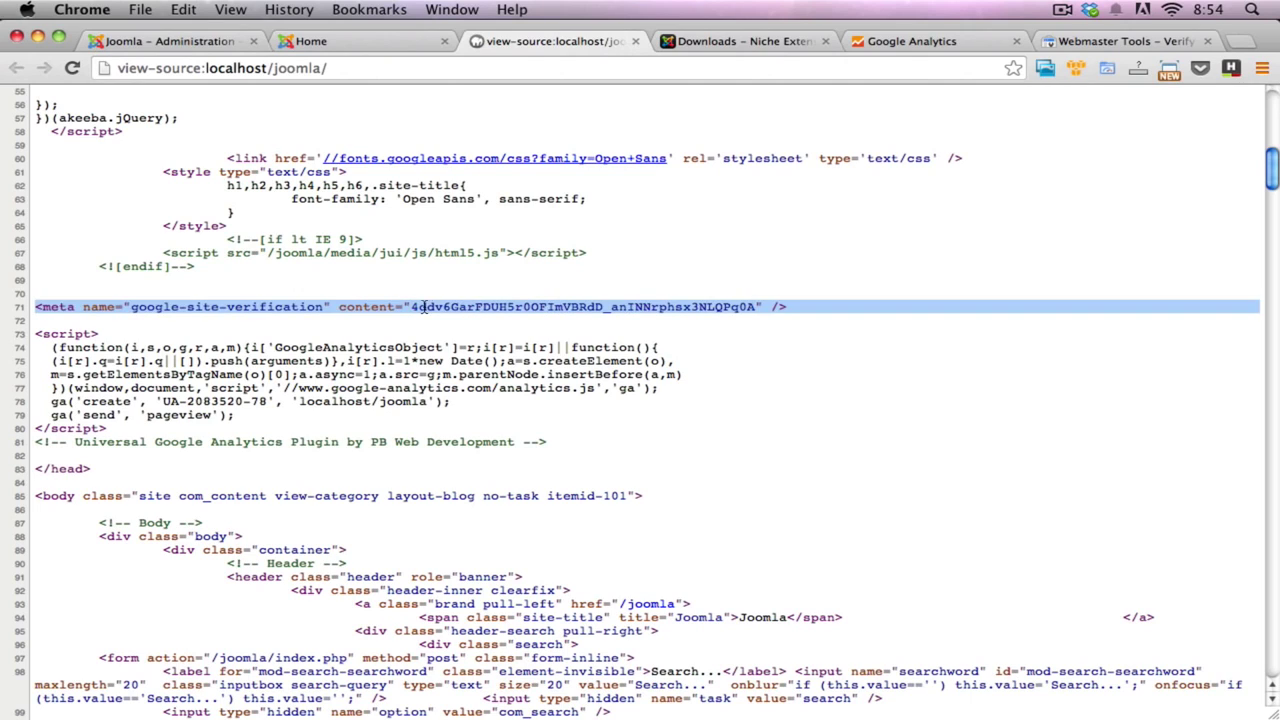
left_click_drag(412, 308, 758, 311)
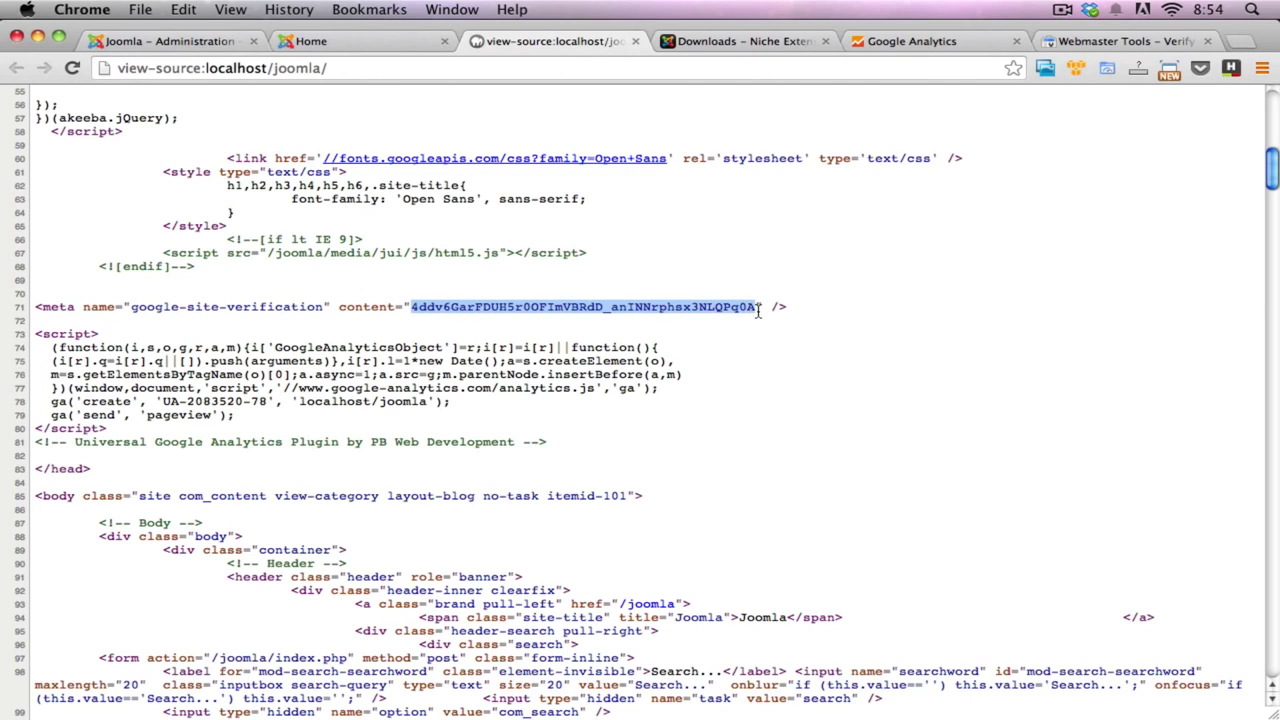